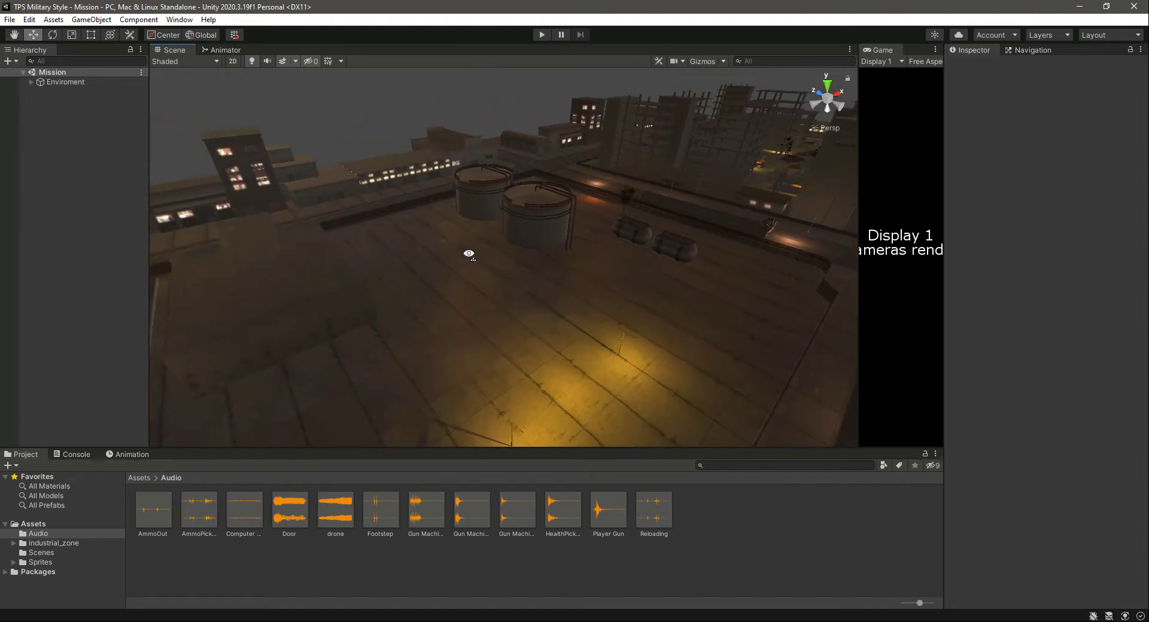
- Switch to the desktop and extract the Warehouse archive in place
right_click_drag(461, 296, 424, 277)
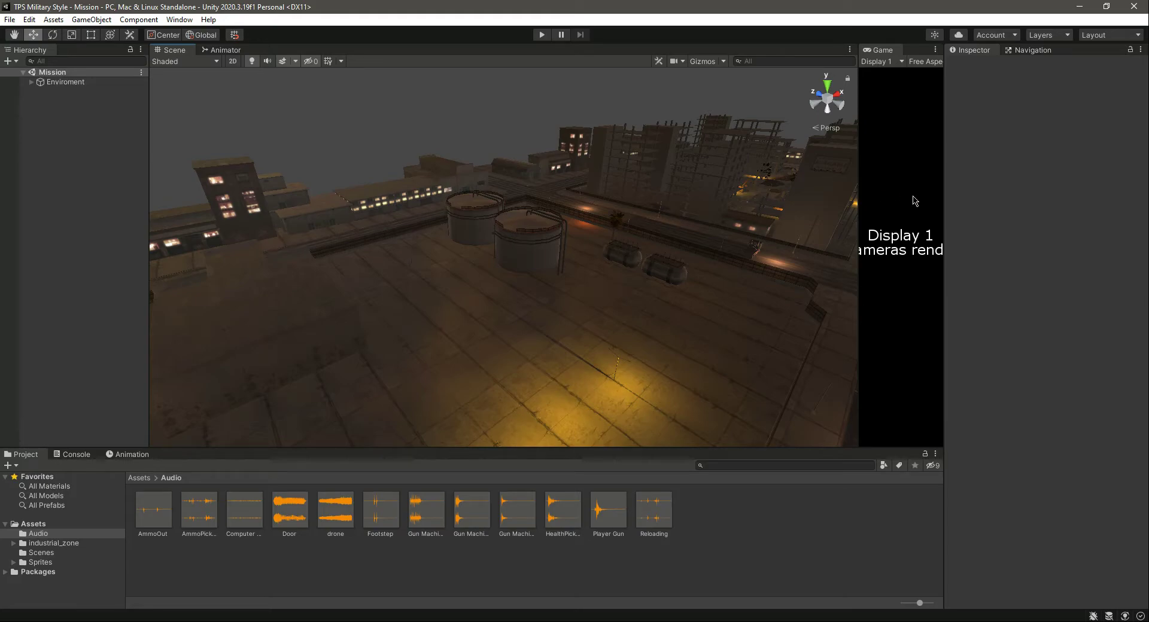
key("super+d")
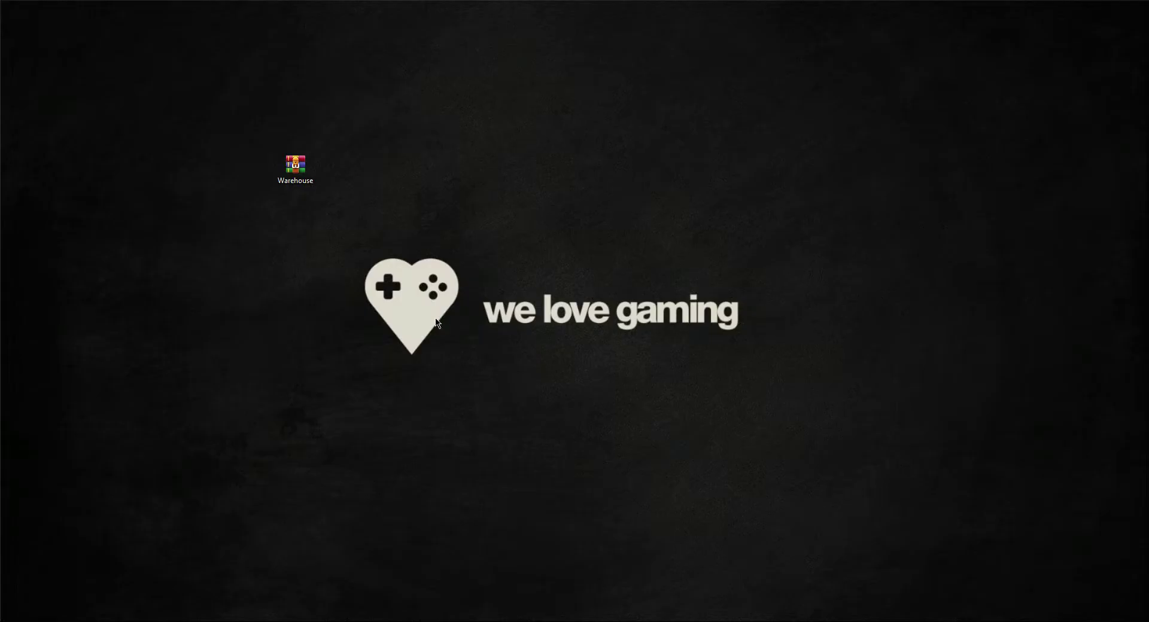
left_click(298, 175)
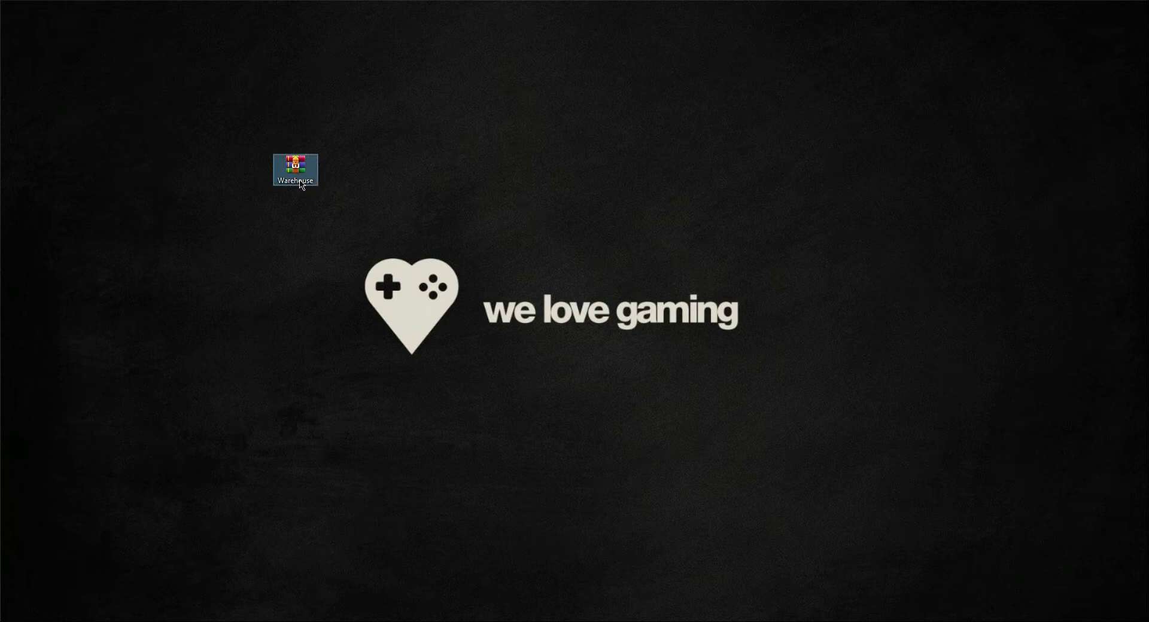
right_click(296, 175)
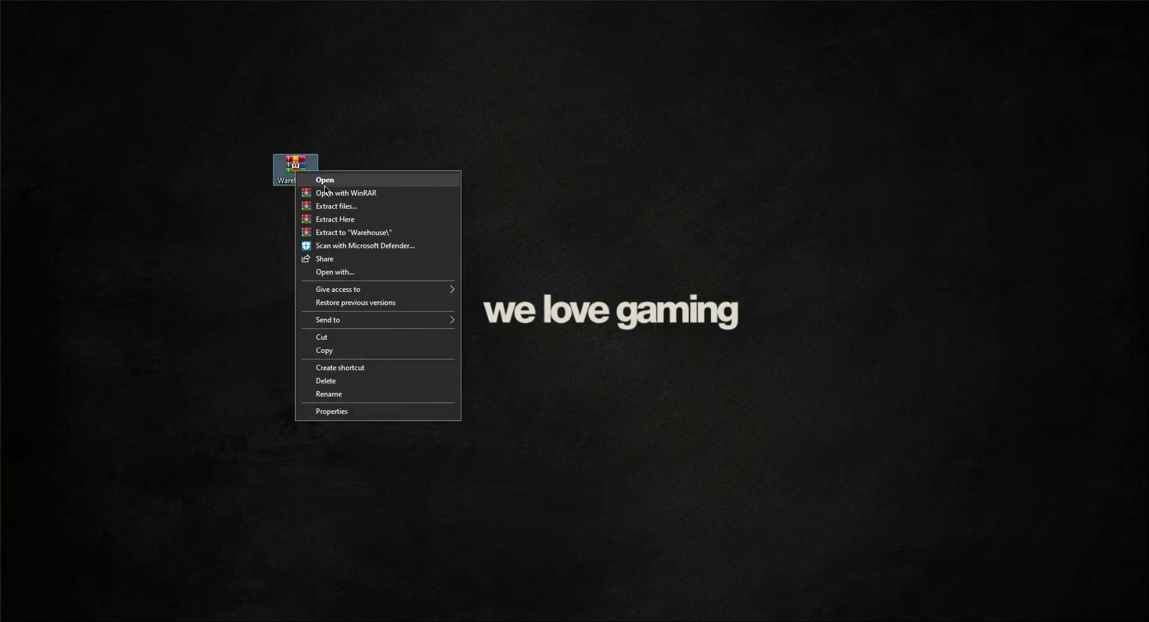
left_click(336, 220)
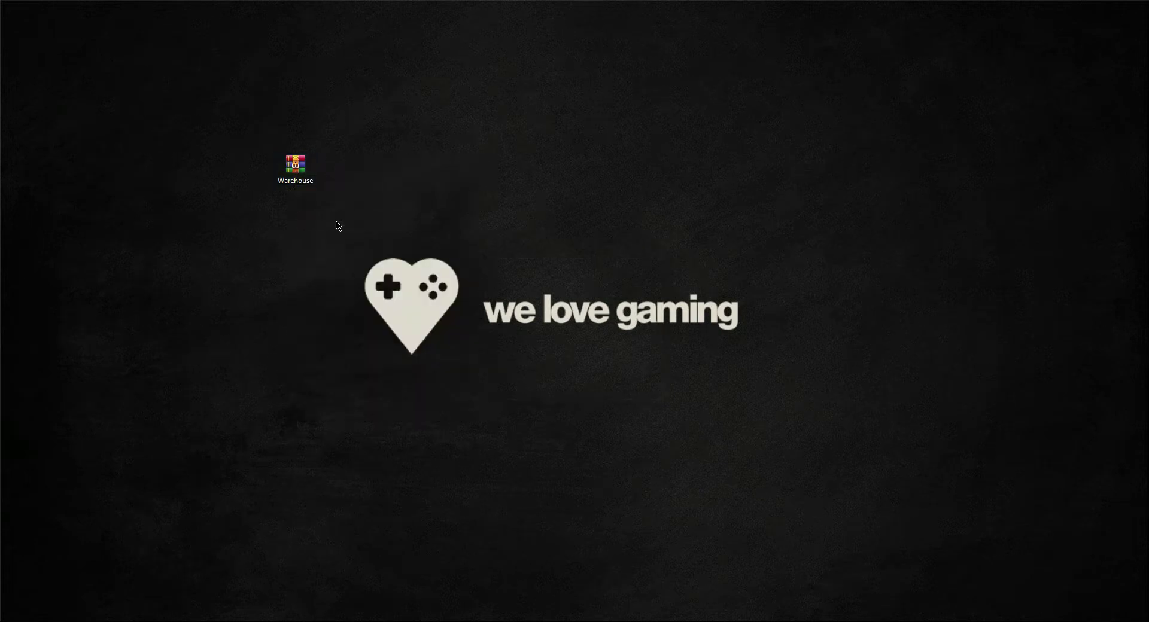
- Move the extracted Warehouse folder to the open desktop area near its archive and return to Unity
left_click_drag(22, 18, 479, 223)
left_click(500, 267)
left_click_drag(529, 176, 458, 308)
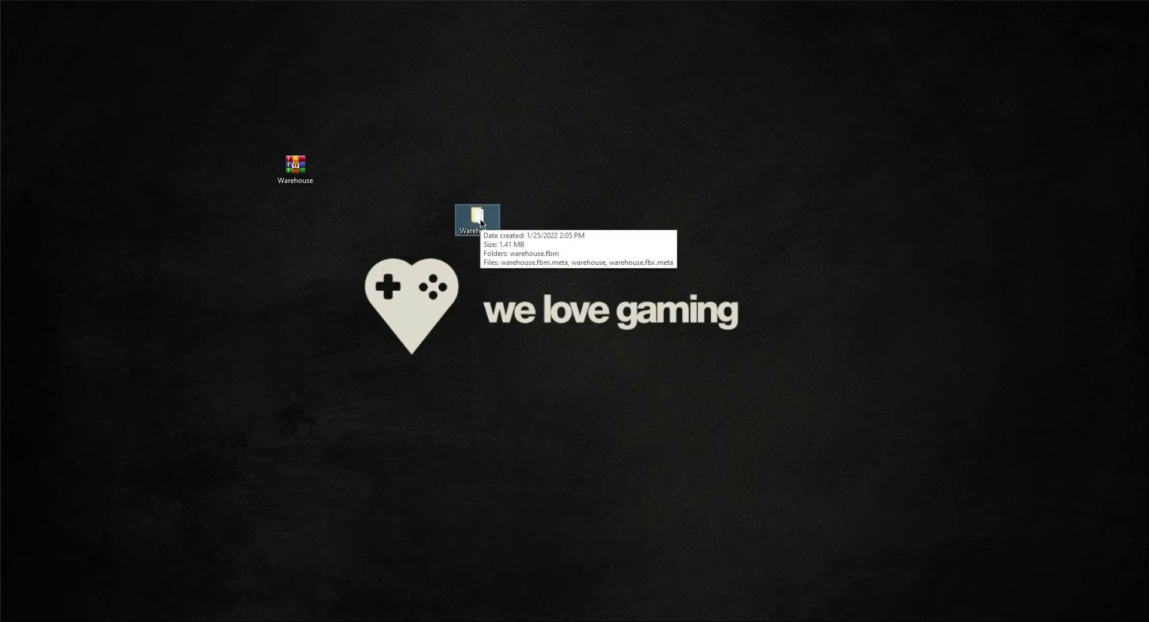
left_click(576, 402)
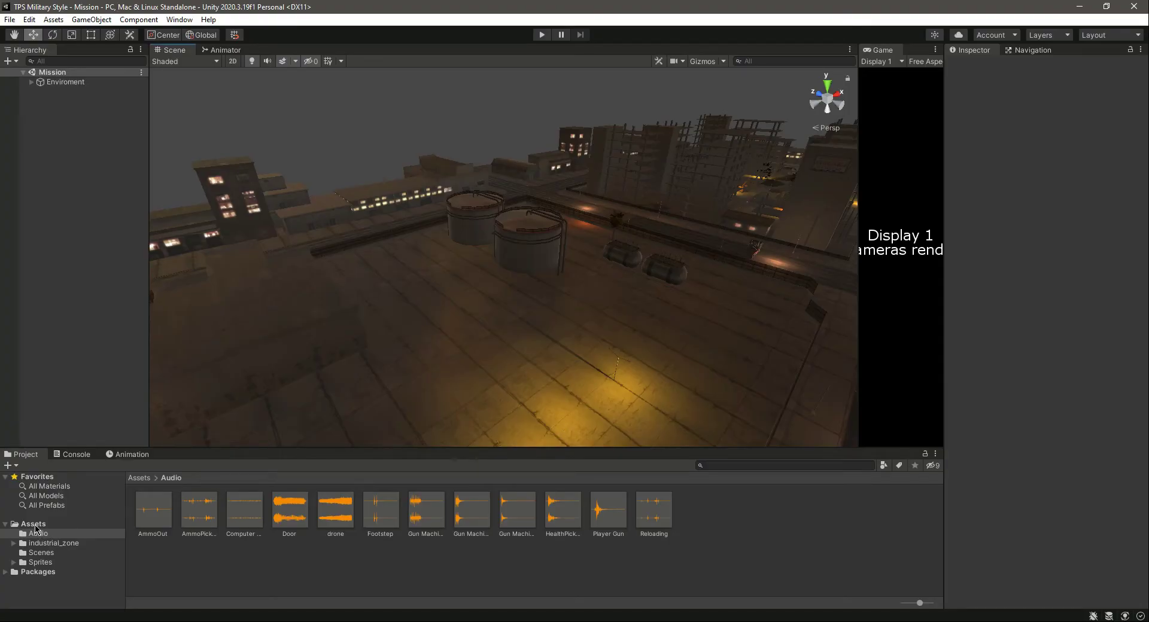
- Create a folder named Prefabs directly inside the Assets folder
left_click(35, 525)
right_click(35, 525)
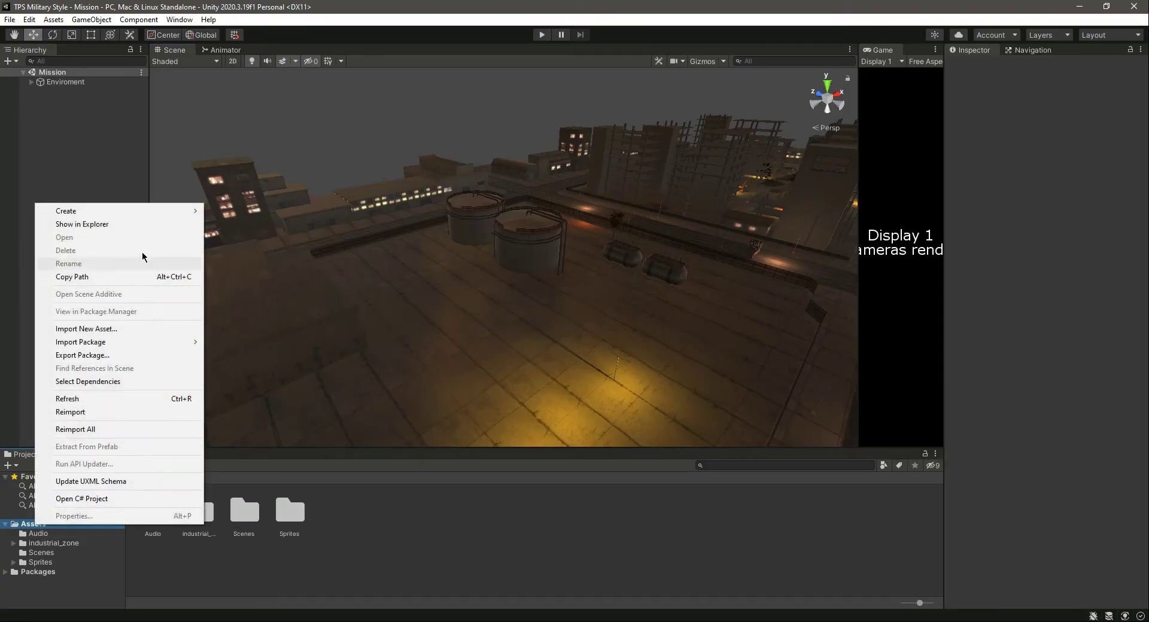
mouse_move(146, 211)
left_click(271, 163)
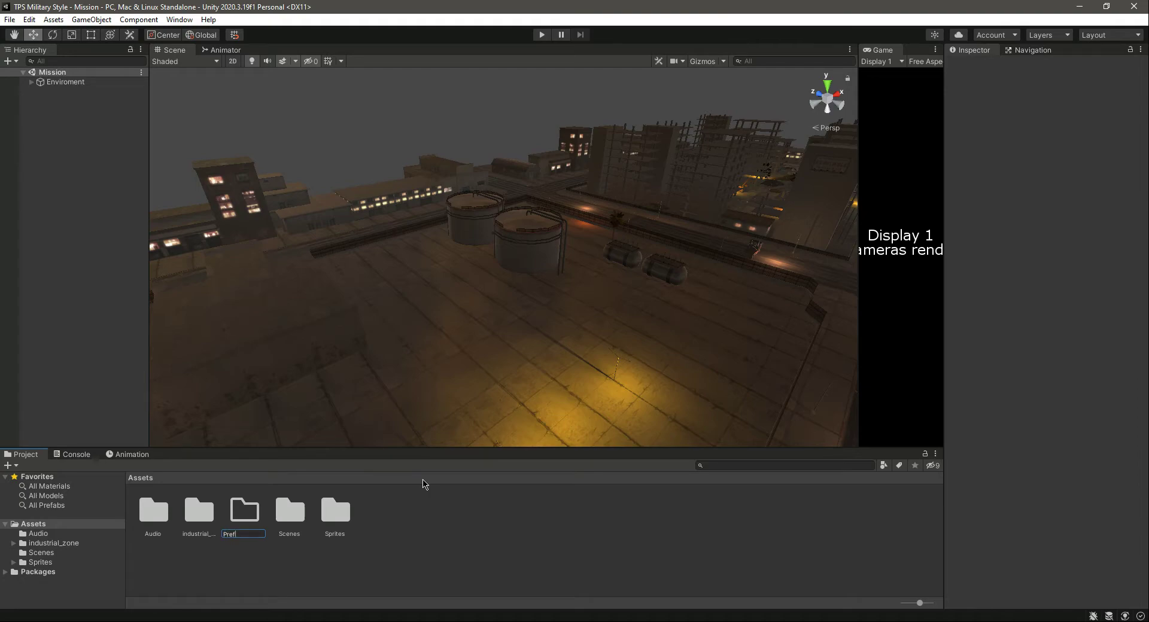
key("Return")
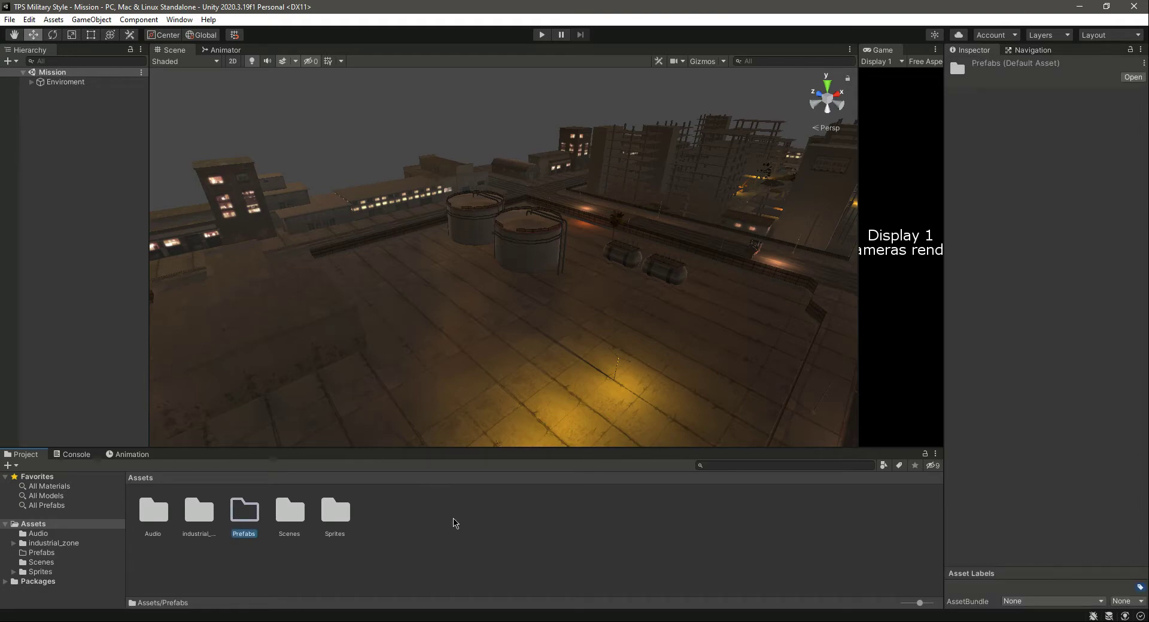
left_click(454, 524)
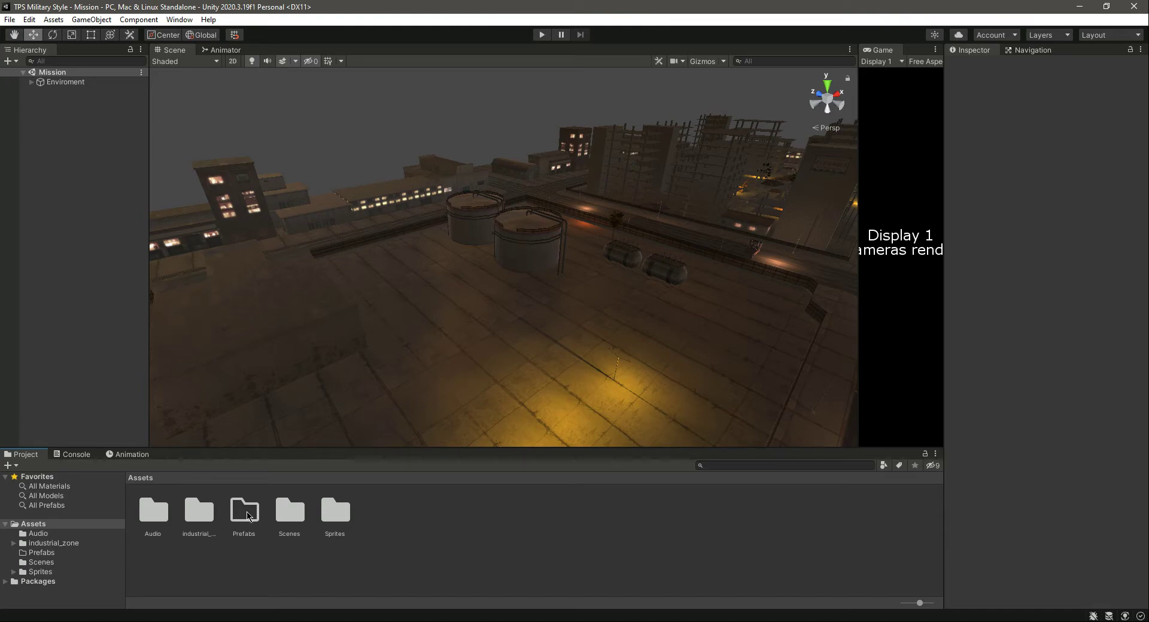
- Import the extracted Warehouse folder from the desktop into the project's Prefabs folder
key("super+d")
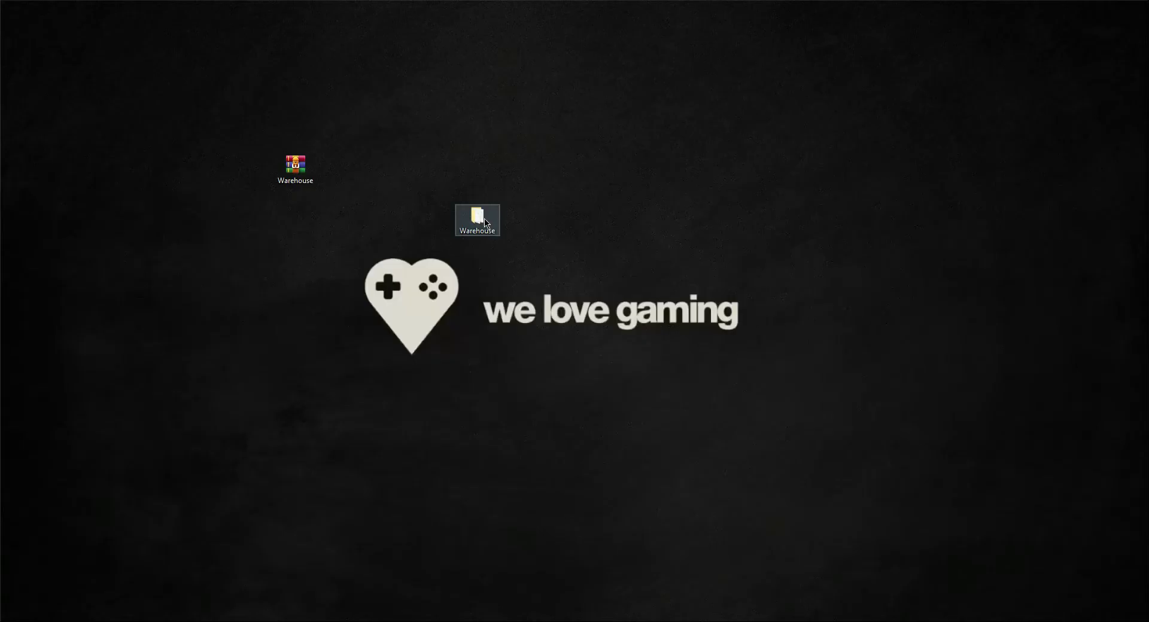
left_click_drag(484, 222, 529, 399)
key("super+d")
left_click_drag(244, 519, 244, 519)
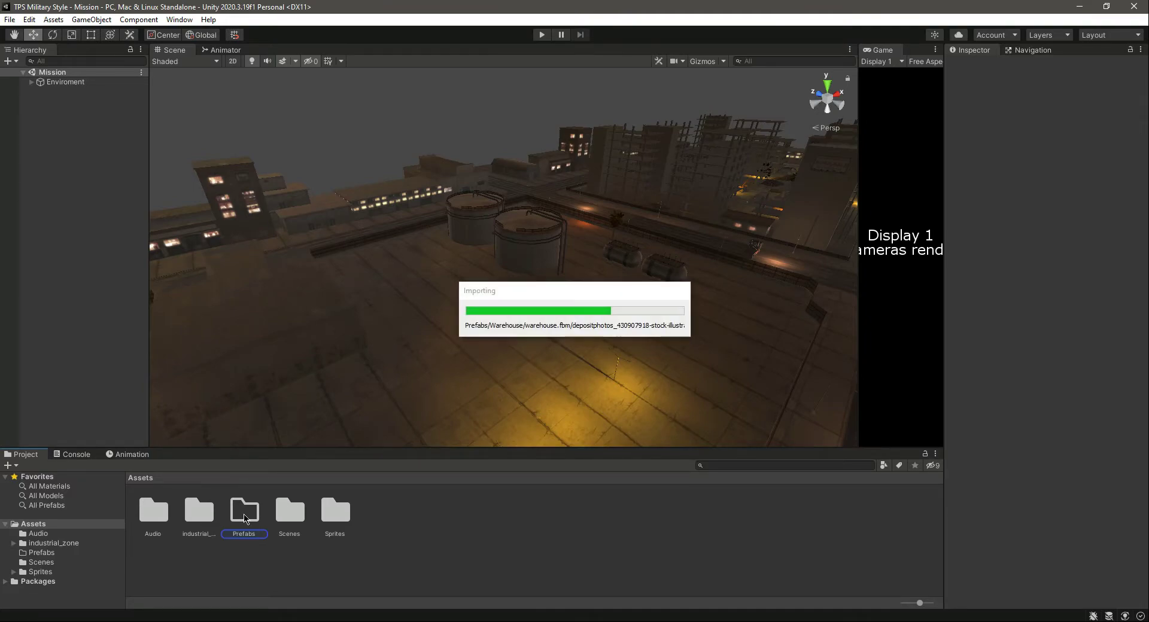
- Examine the imported Warehouse folder, including its textures, Materials subfolder and the sub-assets of the warehouse model
double_click(244, 515)
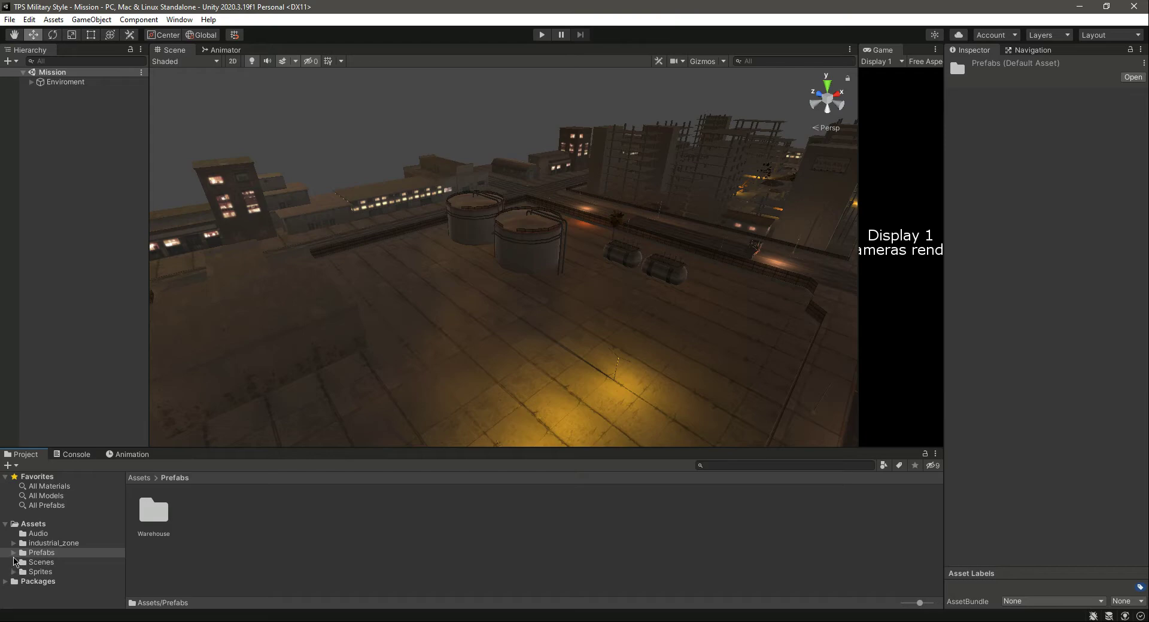
left_click(13, 553)
double_click(158, 525)
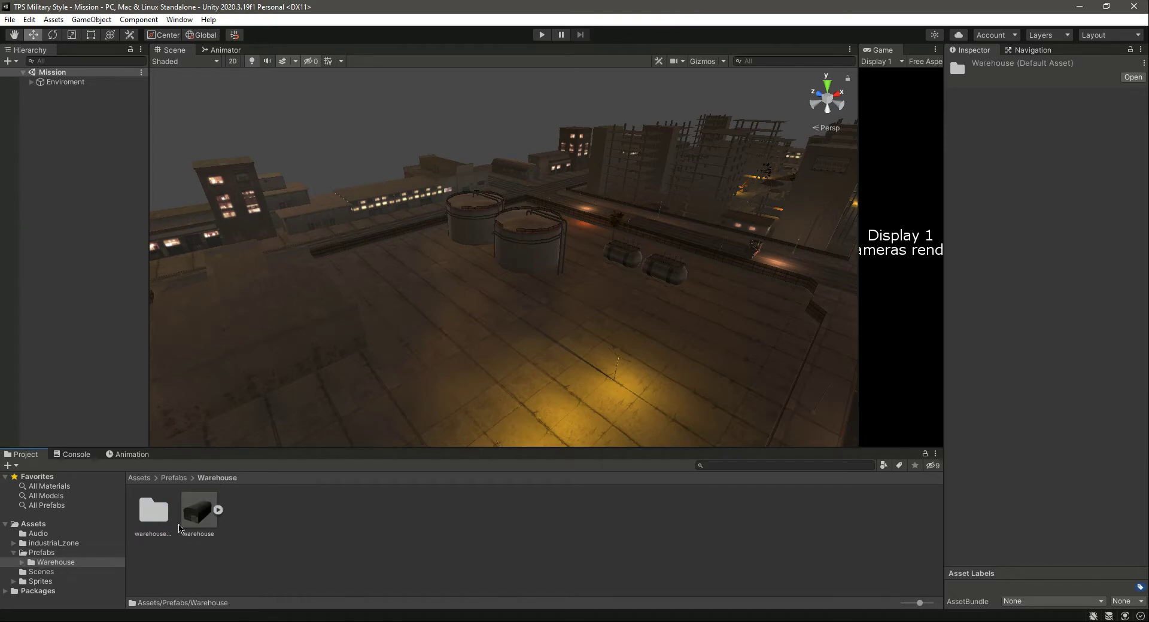
double_click(154, 513)
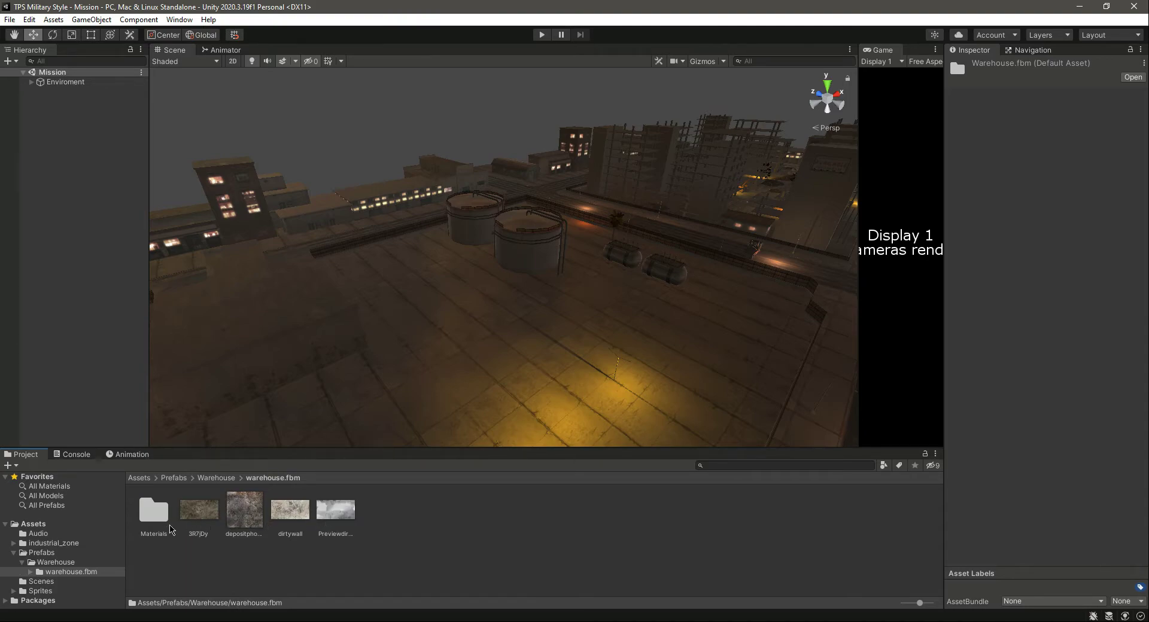
double_click(170, 527)
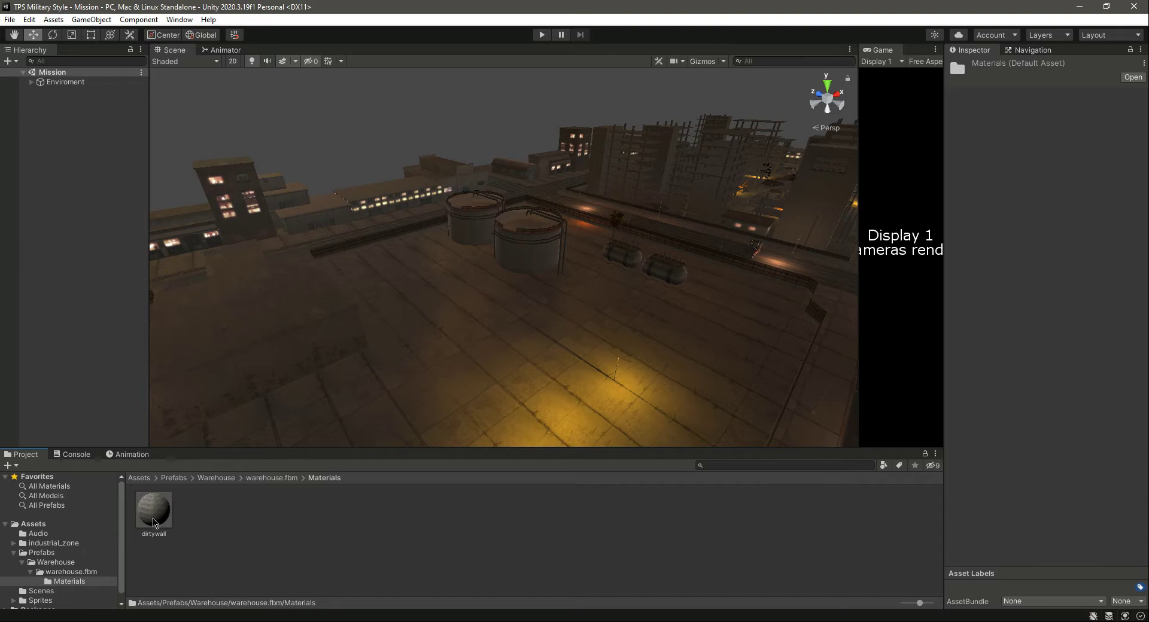
left_click(212, 478)
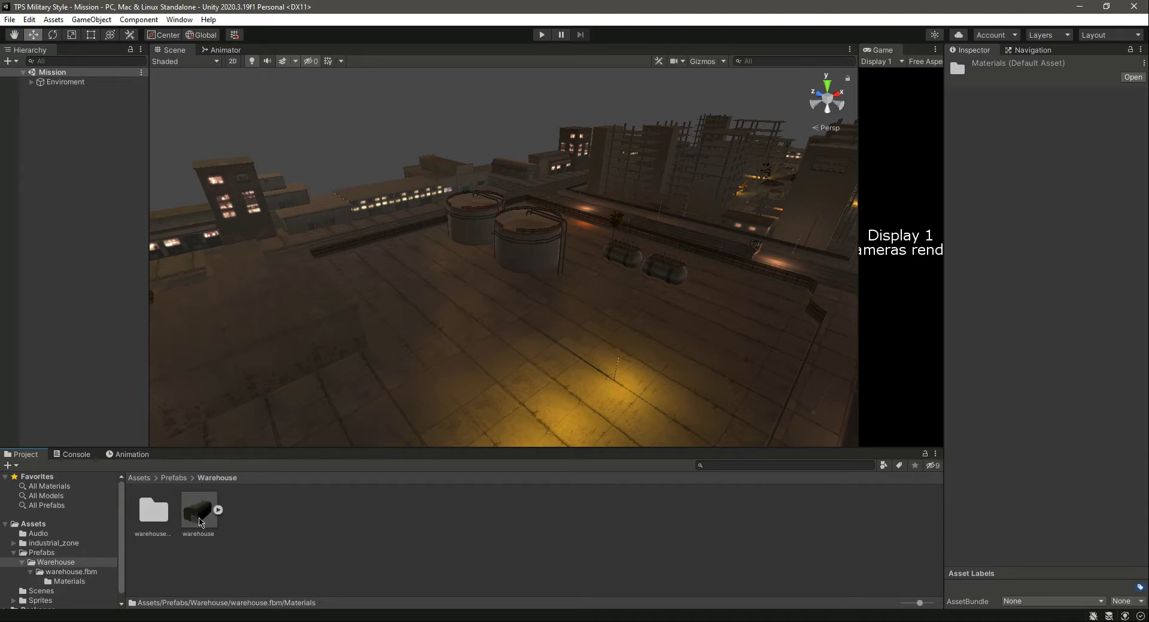
left_click(200, 521)
left_click(219, 511)
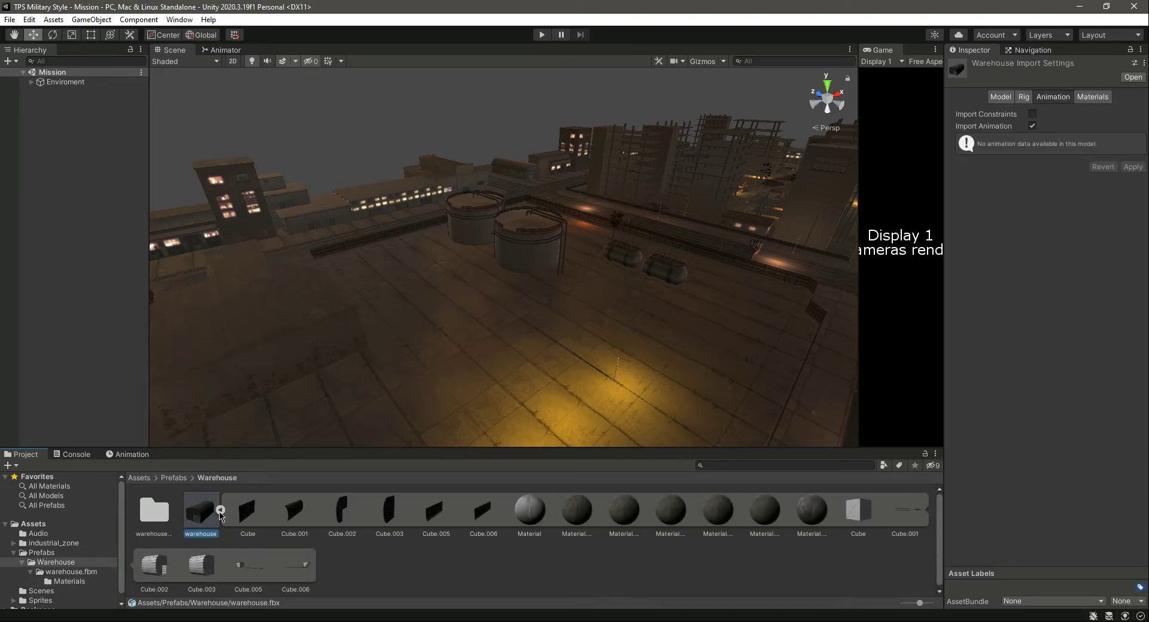
left_click(220, 510)
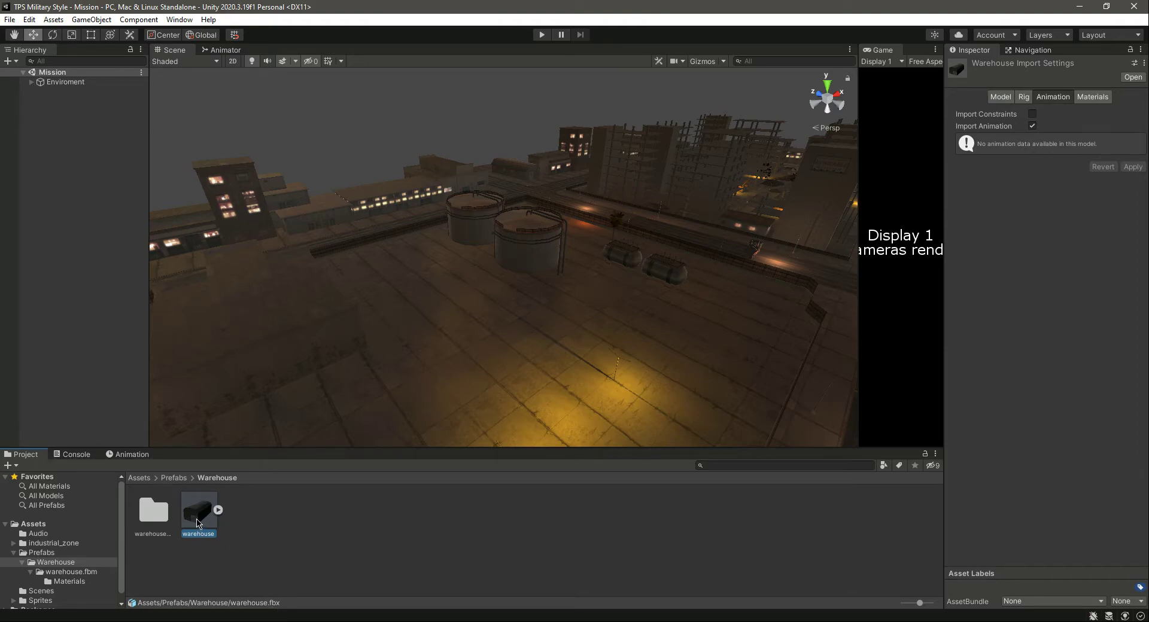
- Place the warehouse model into the Mission scene on the ground beside the storage tanks
left_click_drag(307, 461, 509, 371)
right_click_drag(509, 371, 480, 336)
scroll(480, 340, "up", 4)
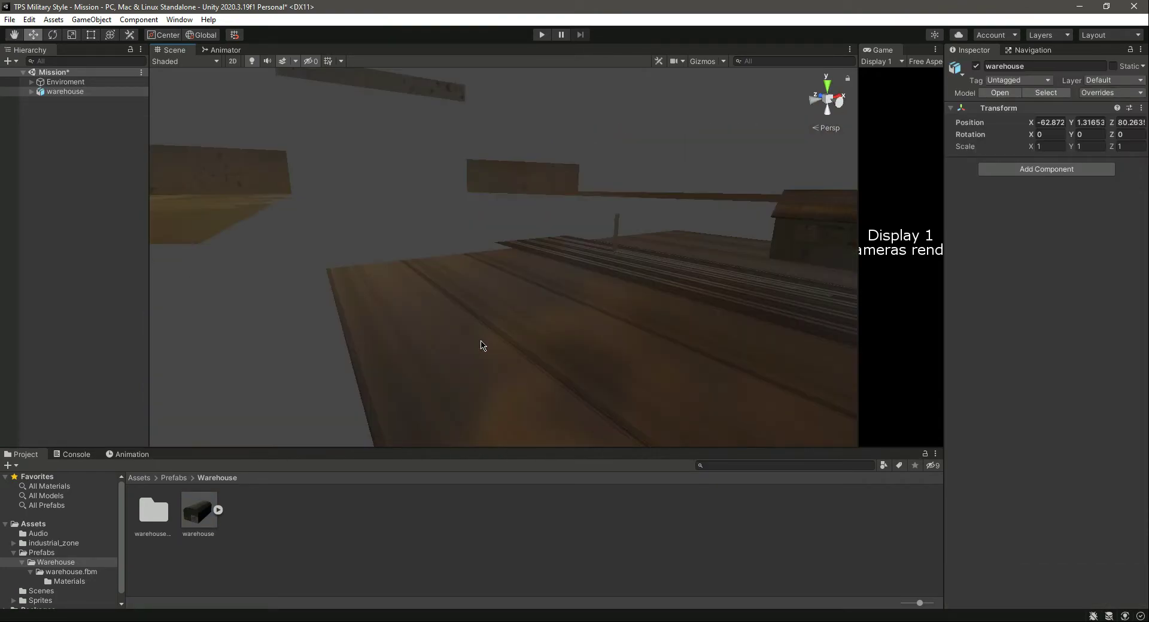
scroll(480, 341, "down", 7)
left_click_drag(482, 346, 539, 325, "alt")
scroll(538, 325, "up", 6)
scroll(541, 328, "down", 2)
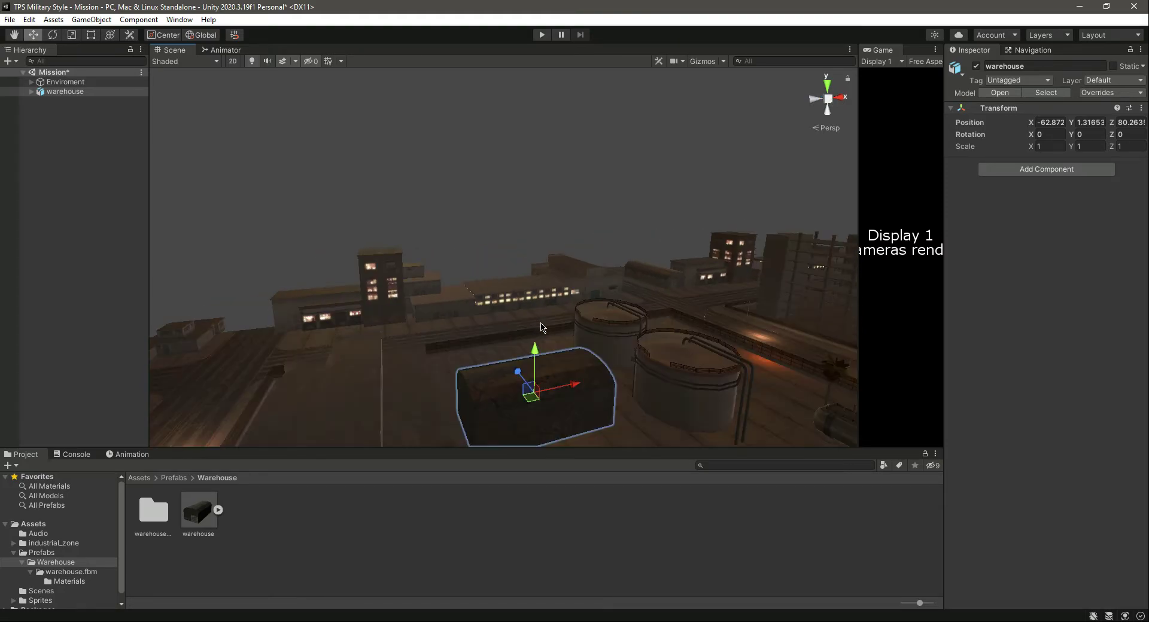
- Set the warehouse's Y rotation to 90
right_click_drag(540, 328, 573, 372)
scroll(573, 373, "up", 1)
scroll(573, 371, "up", 5)
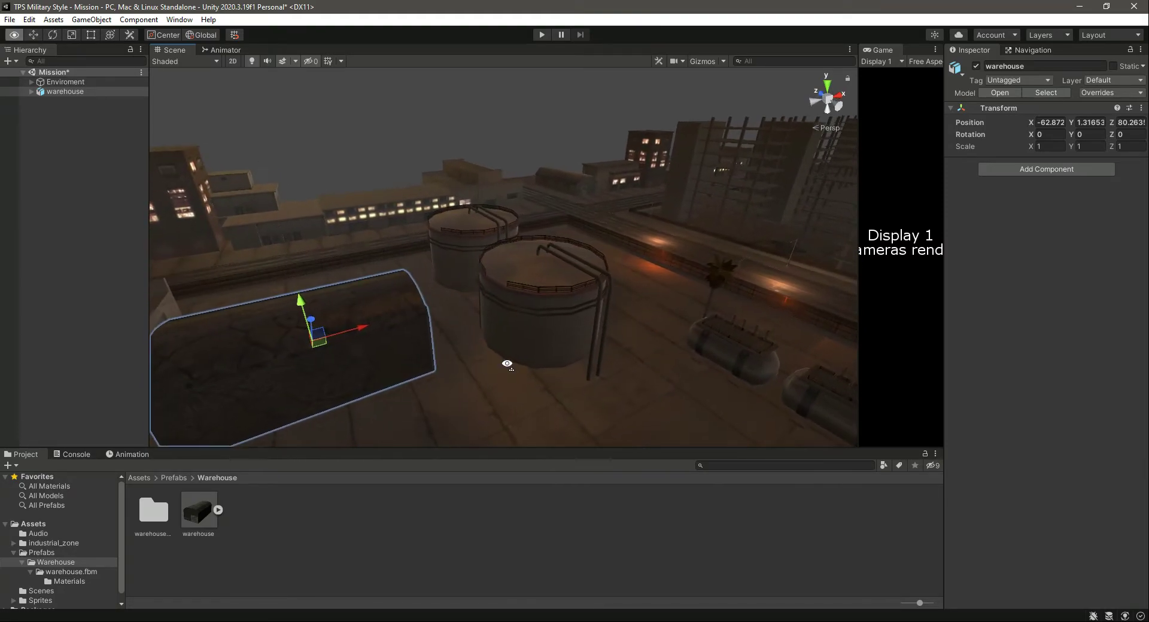
left_click_drag(507, 364, 392, 365, "alt")
key("Up")
key("Right")
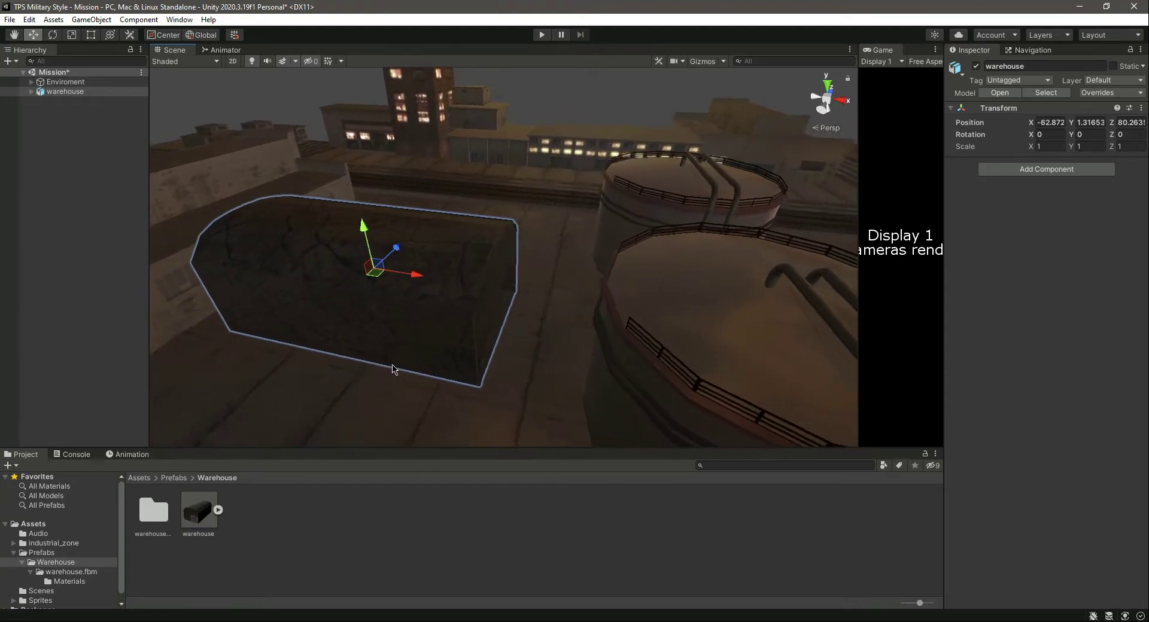
right_click_drag(392, 365, 395, 329)
left_click(1096, 134)
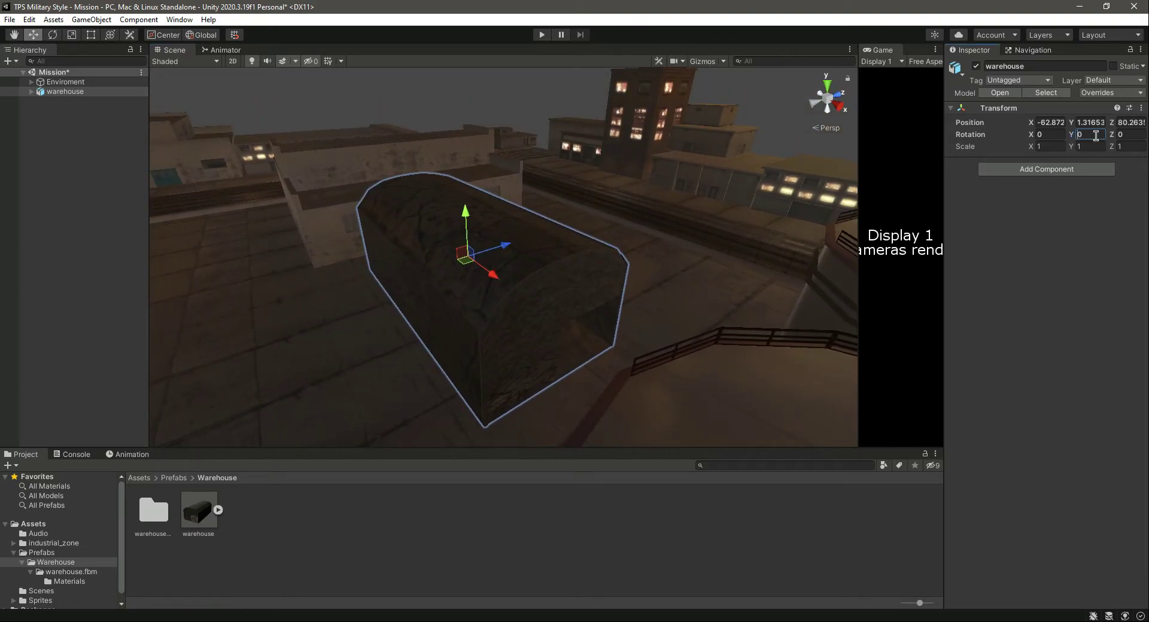
type("90")
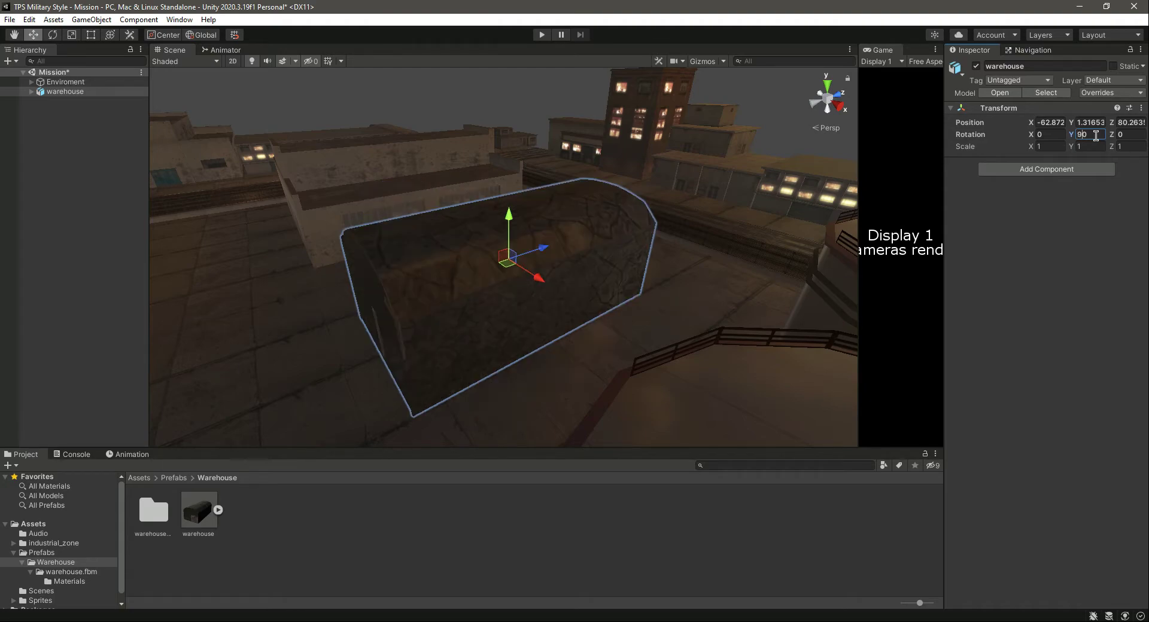
- Completely unpack the warehouse prefab instance in the scene
right_click_drag(545, 310, 696, 291)
right_click(58, 91)
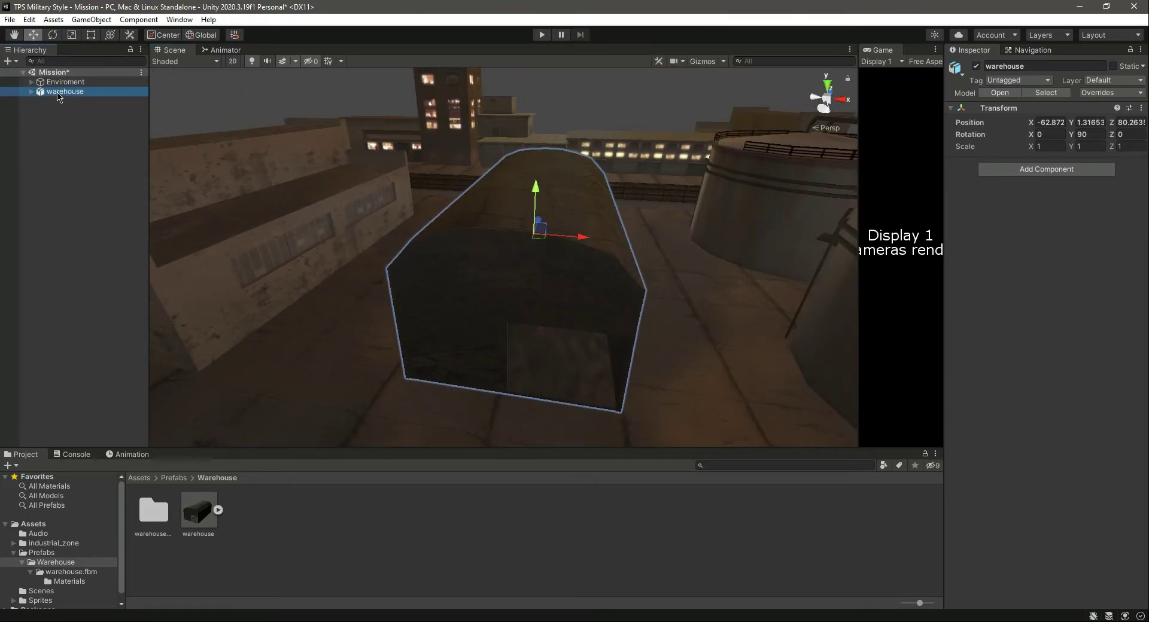
mouse_move(120, 235)
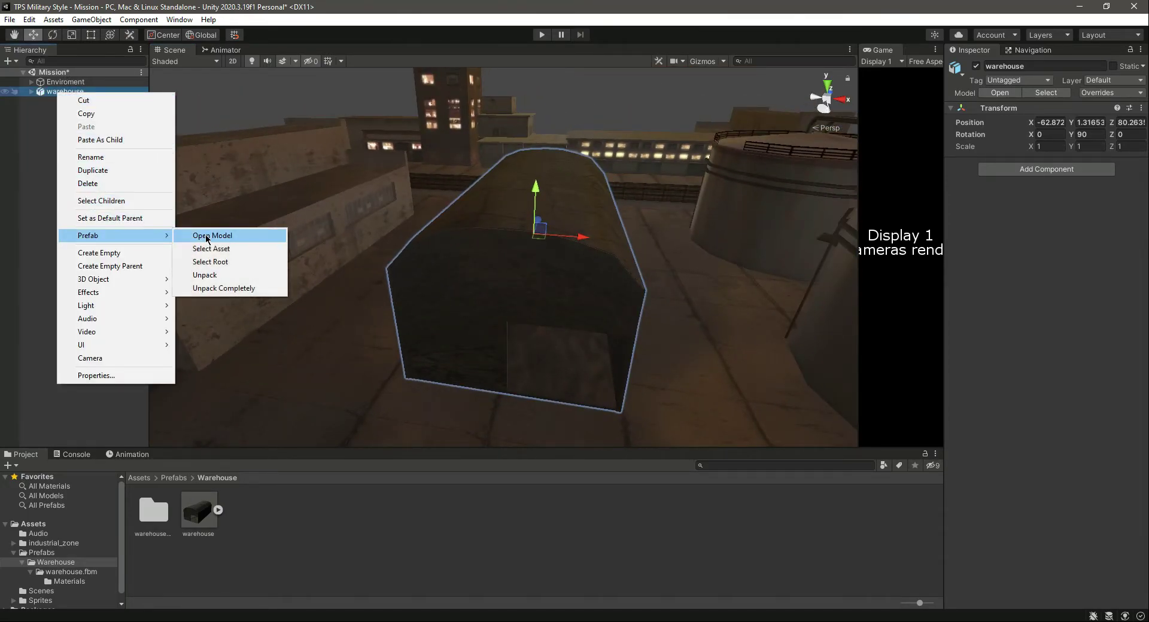
left_click(228, 289)
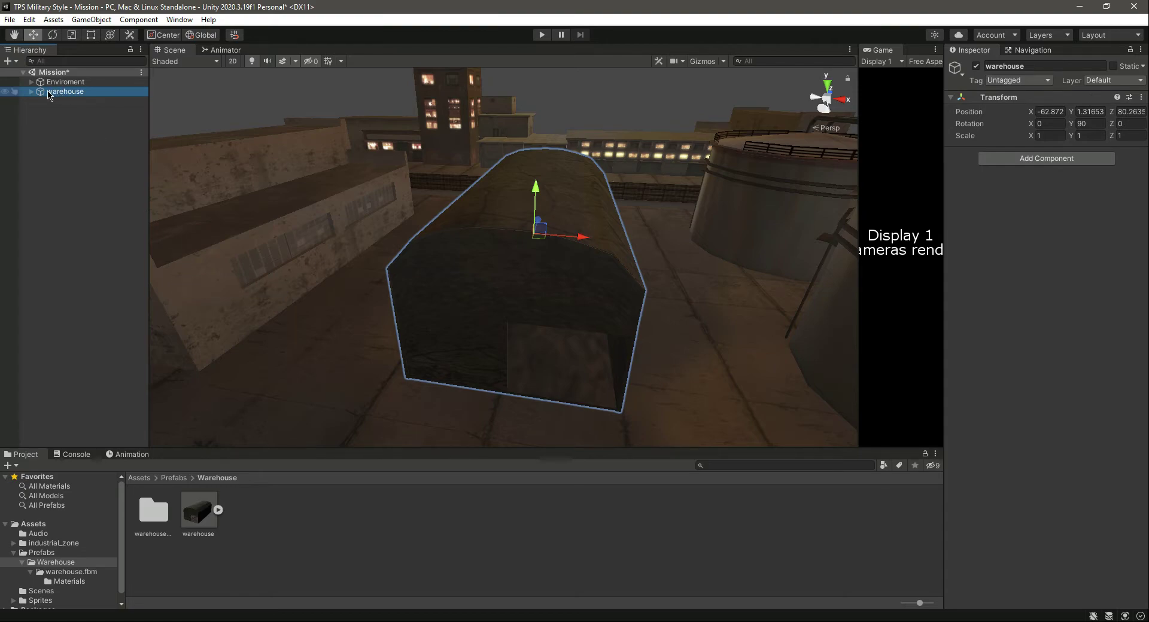
- Make the warehouse object a child of Enviroment and select it
left_click_drag(54, 94, 76, 83)
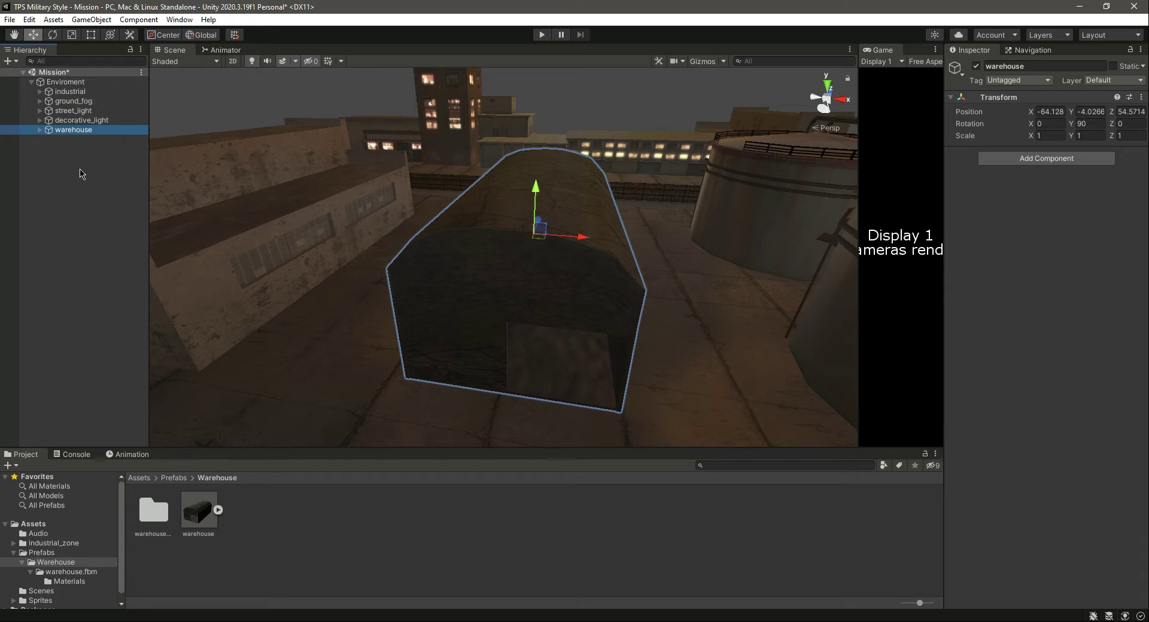
left_click(82, 174)
left_click(72, 130)
- Examine the selected warehouse's doorway up close and its size among the surrounding buildings, with the Rect tool active
left_click(91, 34)
right_click_drag(587, 187, 676, 148)
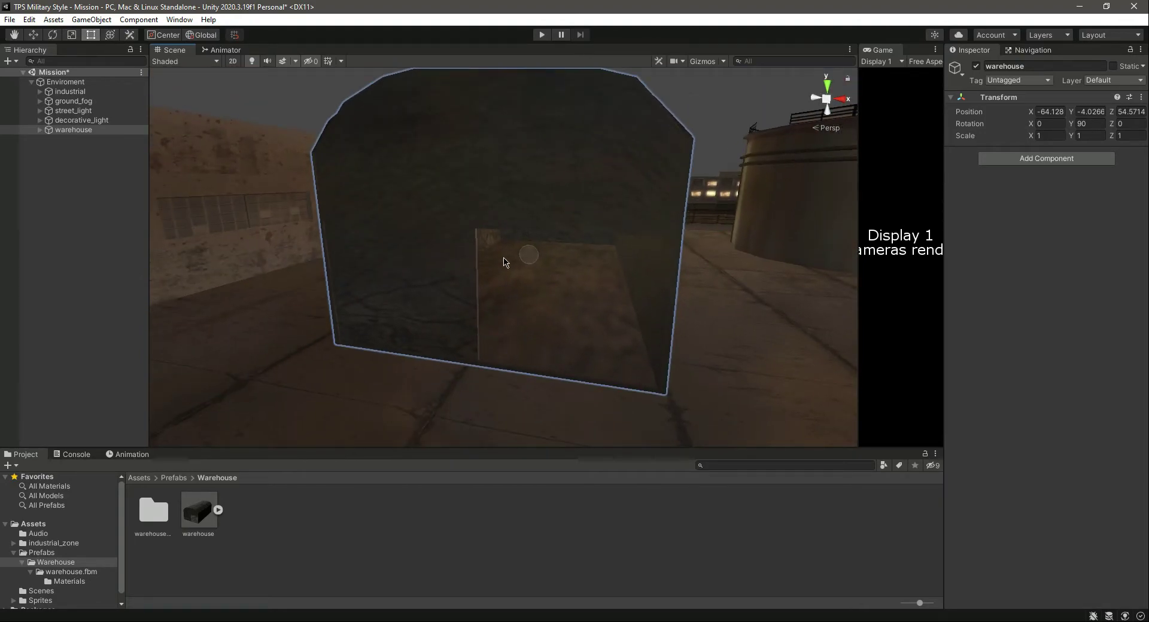
left_click(33, 37)
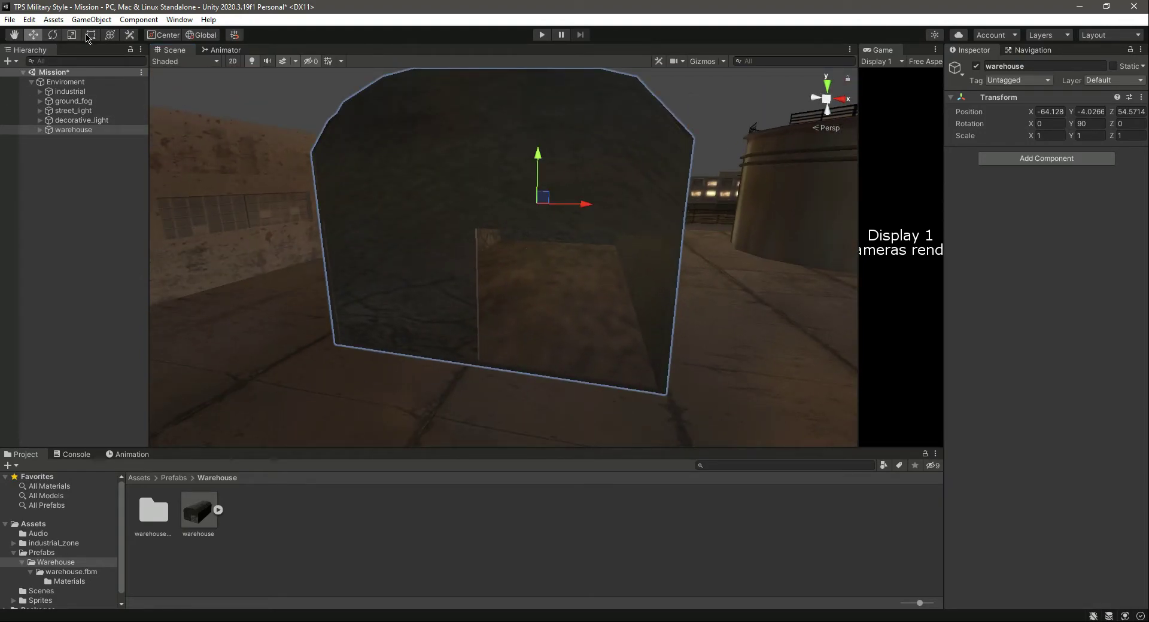
left_click(90, 34)
scroll(450, 217, "down", 10)
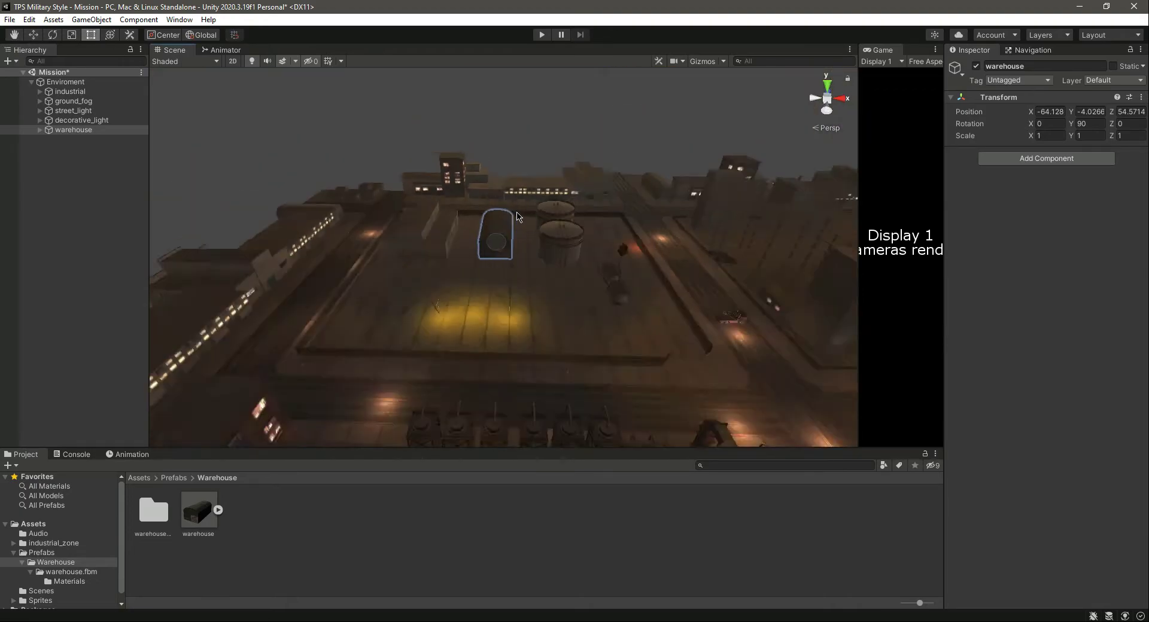
right_click_drag(555, 301, 509, 249)
key("w")
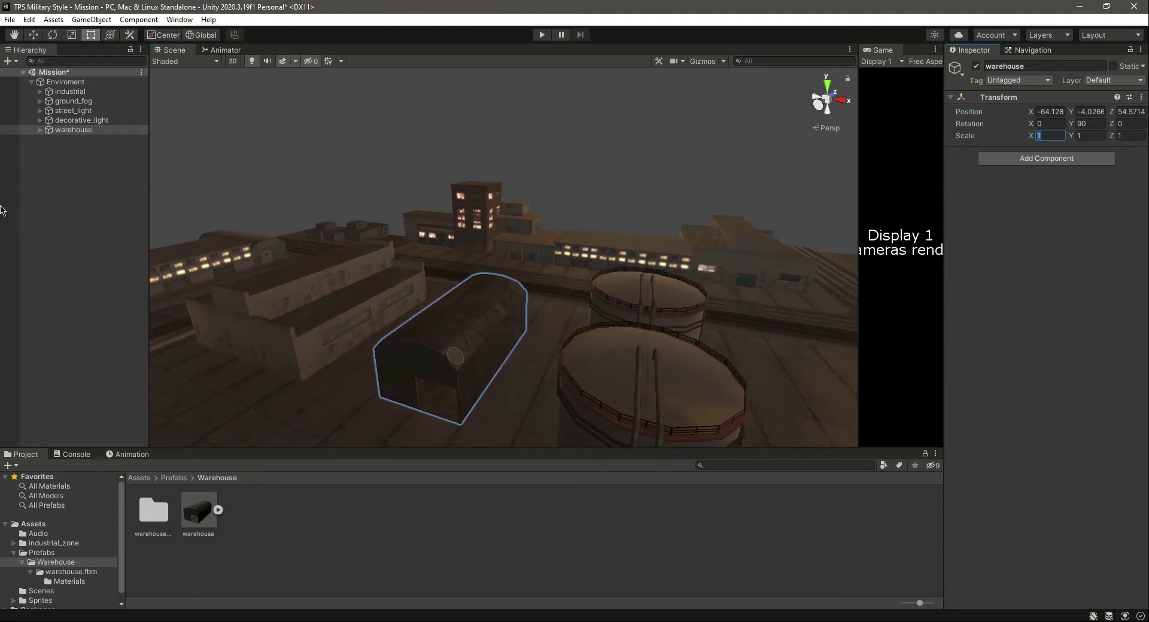
- Select all six Cube parts of the warehouse together and widen the building outwards on both sides with the Rect tool
left_click(40, 129)
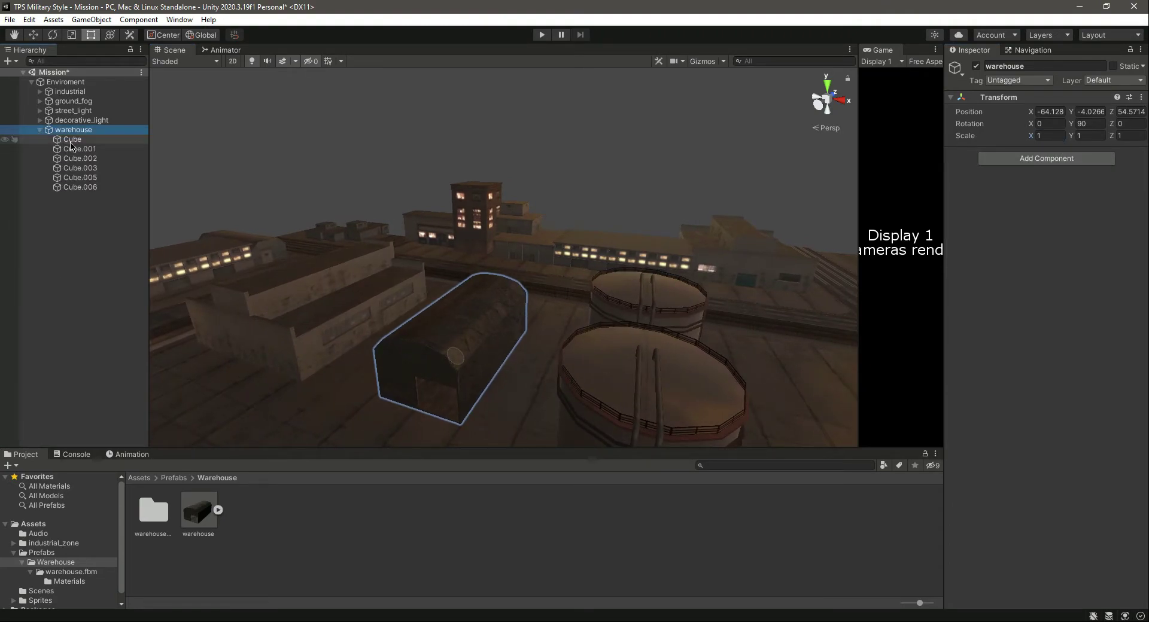
left_click(72, 139)
left_click(80, 149, "shift")
left_click(88, 167, "shift")
left_click(93, 178, "shift")
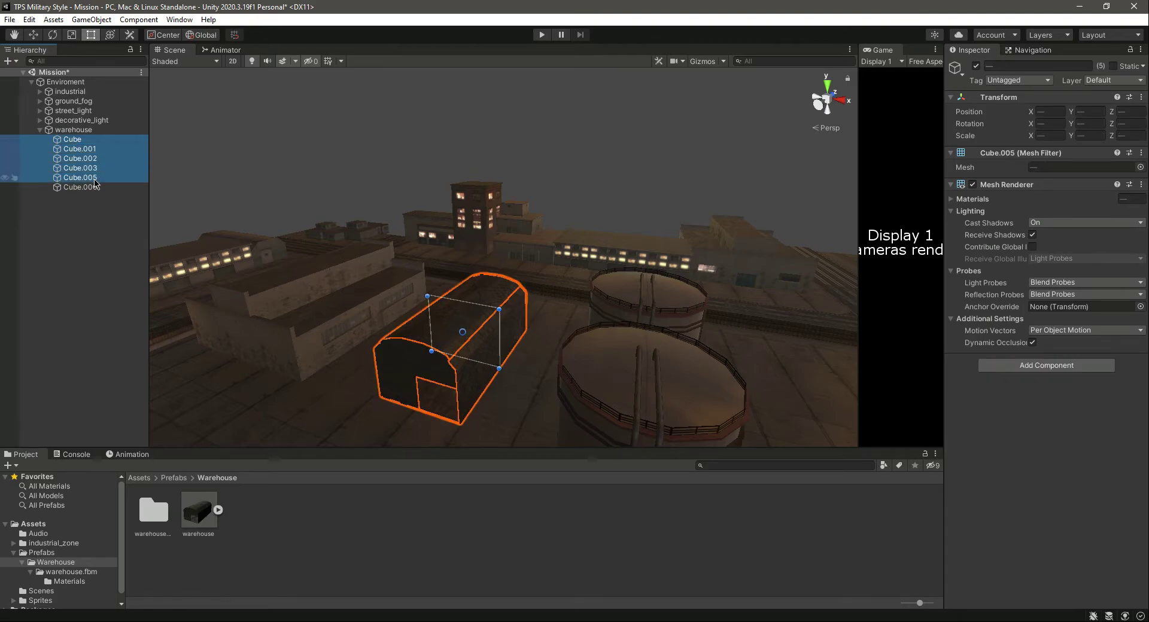
left_click(97, 187, "shift")
left_click_drag(497, 336, 518, 341)
left_click_drag(434, 334, 396, 314)
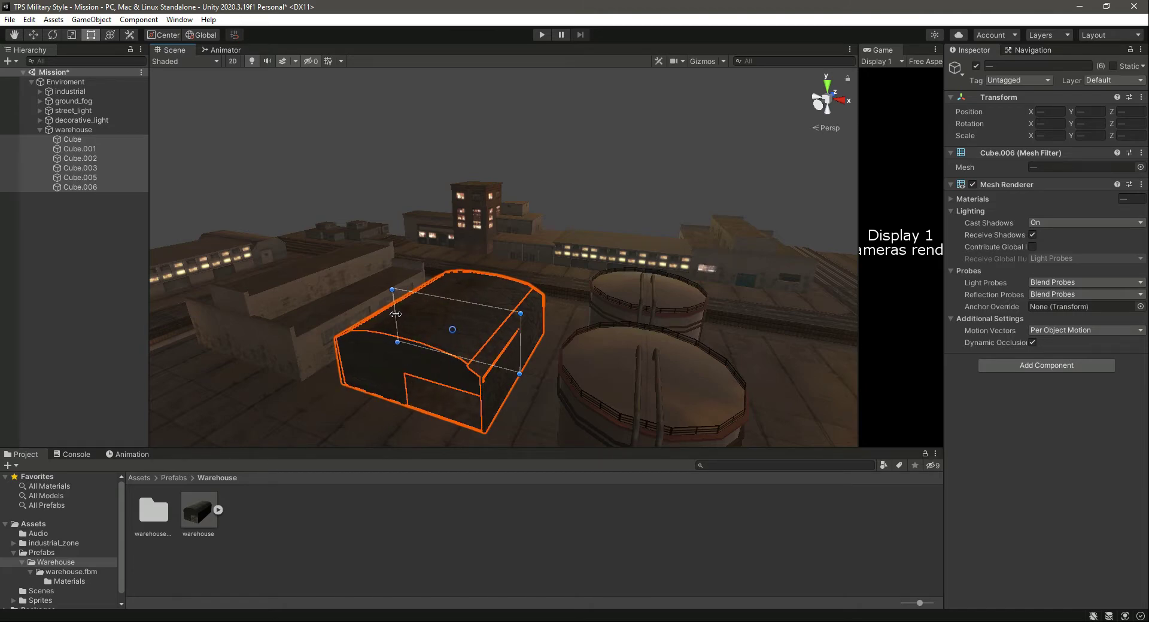
- Lengthen the selected warehouse parts slightly at the building's rear end with the Rect tool
right_click_drag(390, 362, 489, 390)
key("a")
right_click_drag(500, 350, 492, 216)
scroll(493, 421, "up", 5)
scroll(492, 415, "up", 3)
scroll(472, 393, "up", 3)
left_click_drag(493, 149, 496, 13)
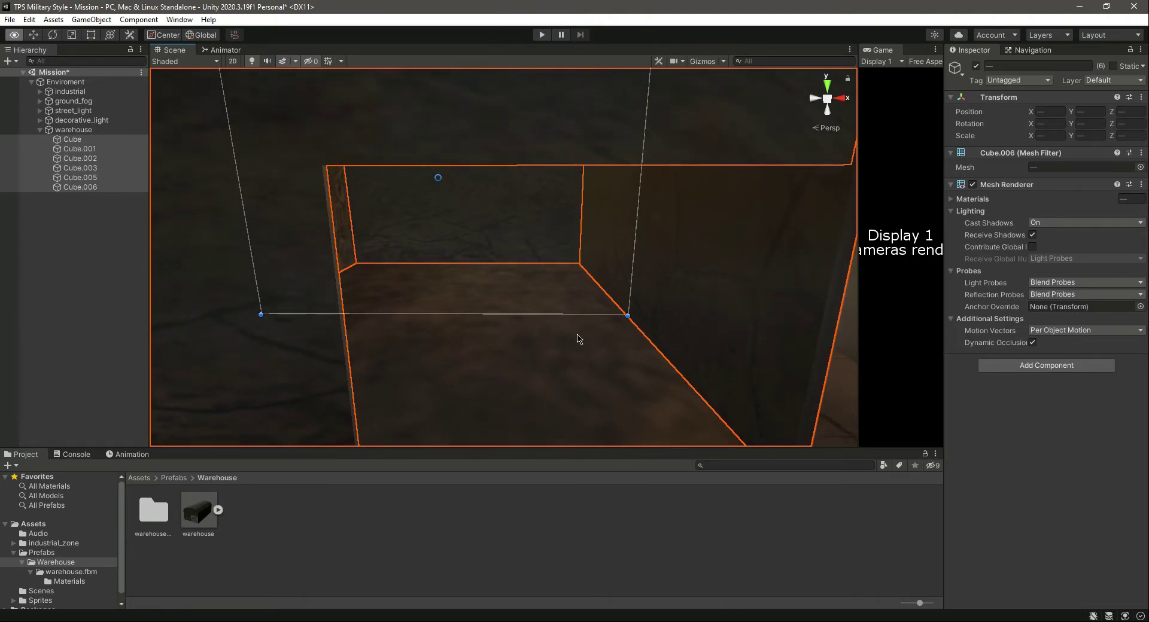
right_click_drag(579, 338, 323, 400)
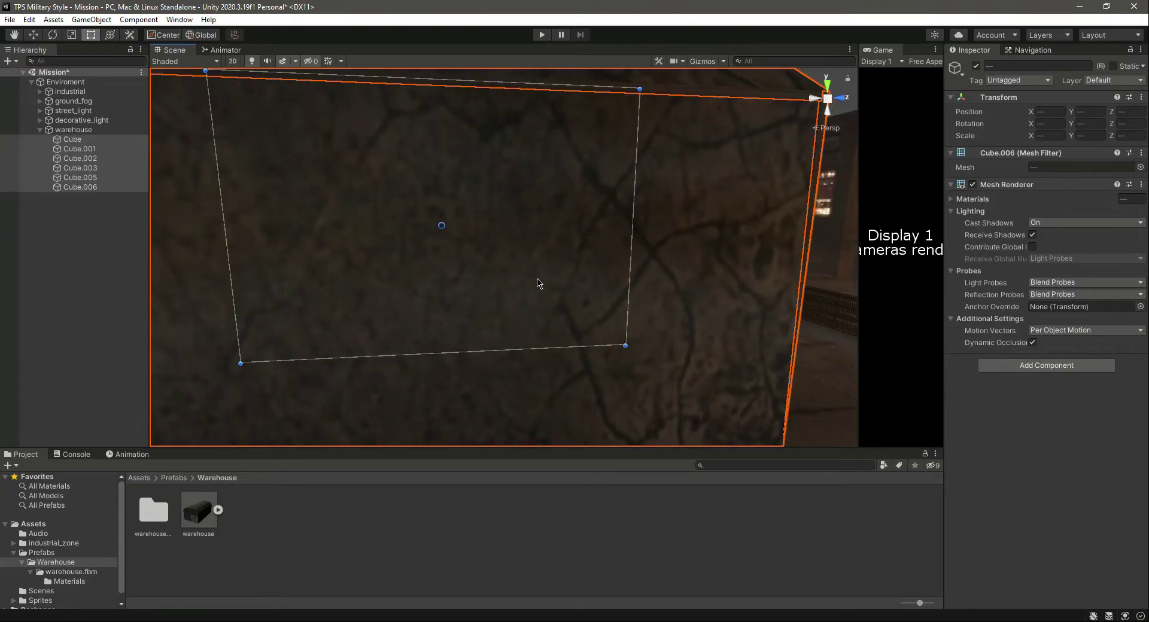
key("Right")
key("Right")
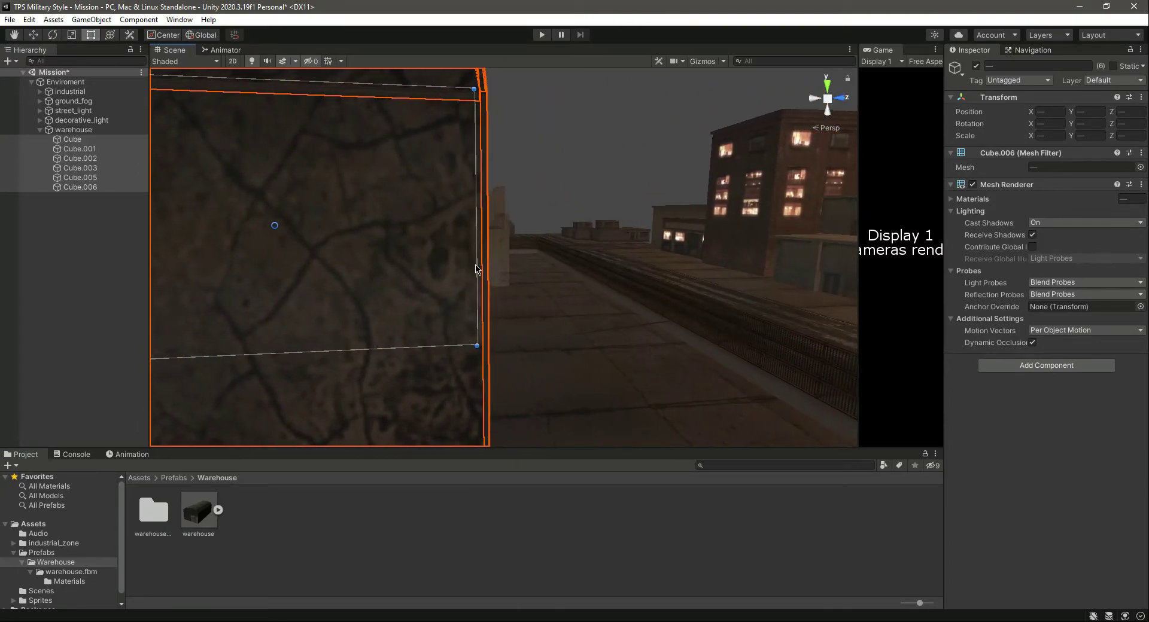
left_click_drag(476, 265, 551, 254)
key("Right")
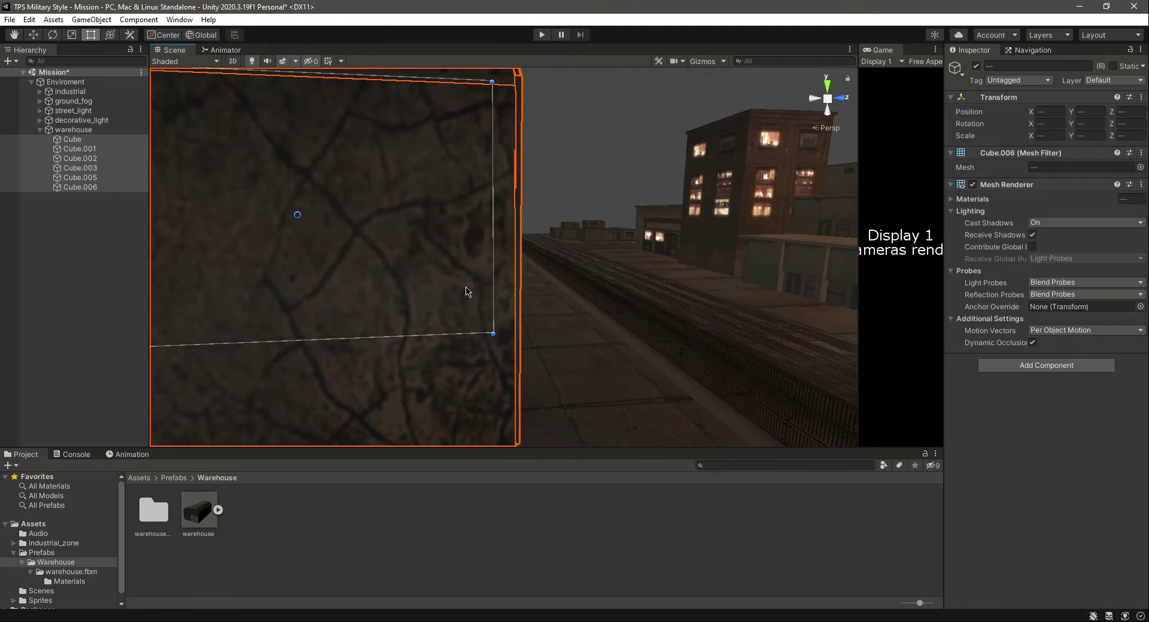
key("Right")
- Lower the top edge of the selected warehouse parts slightly, working from the doorway side
right_click_drag(292, 314, 368, 325)
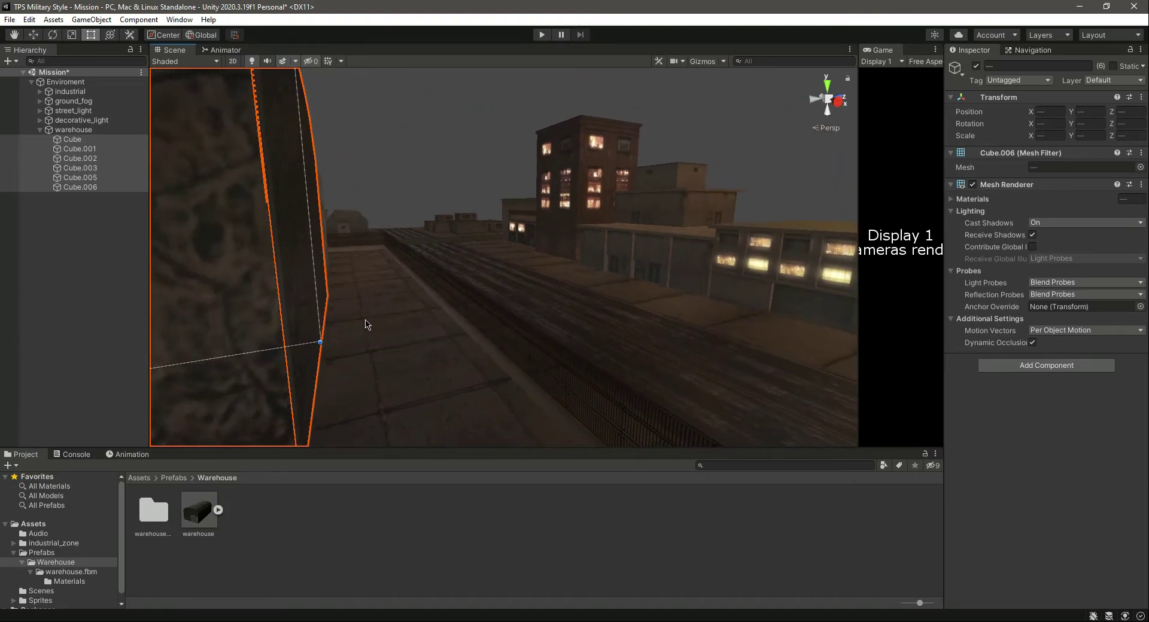
key("Left")
key("Down")
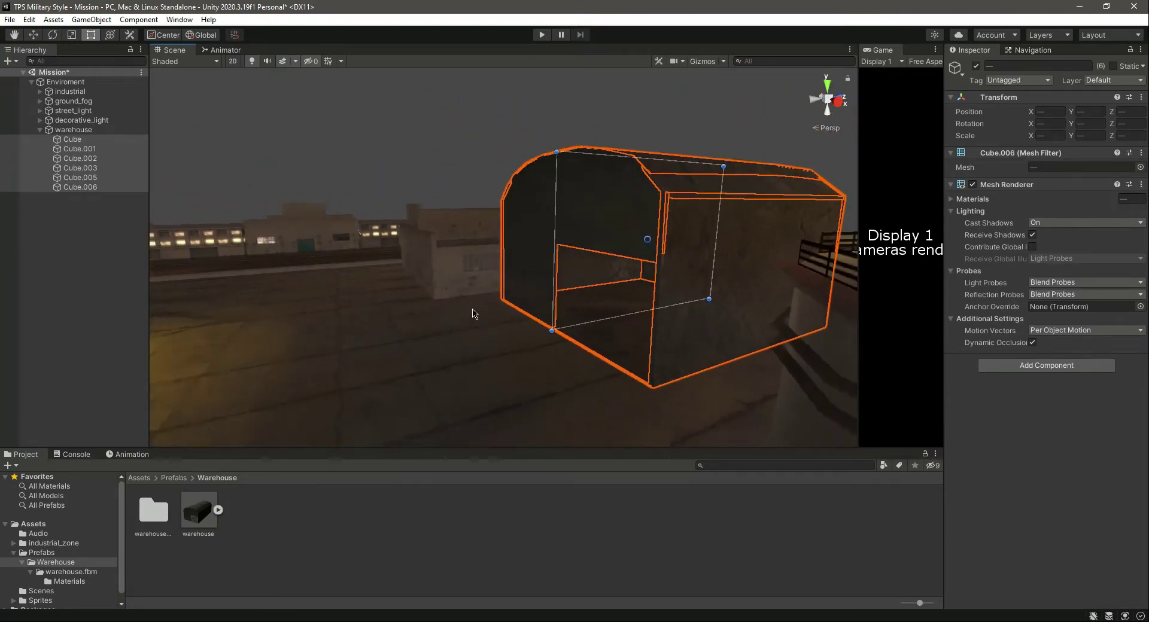
right_click_drag(473, 313, 577, 318)
key("Left")
key("Up")
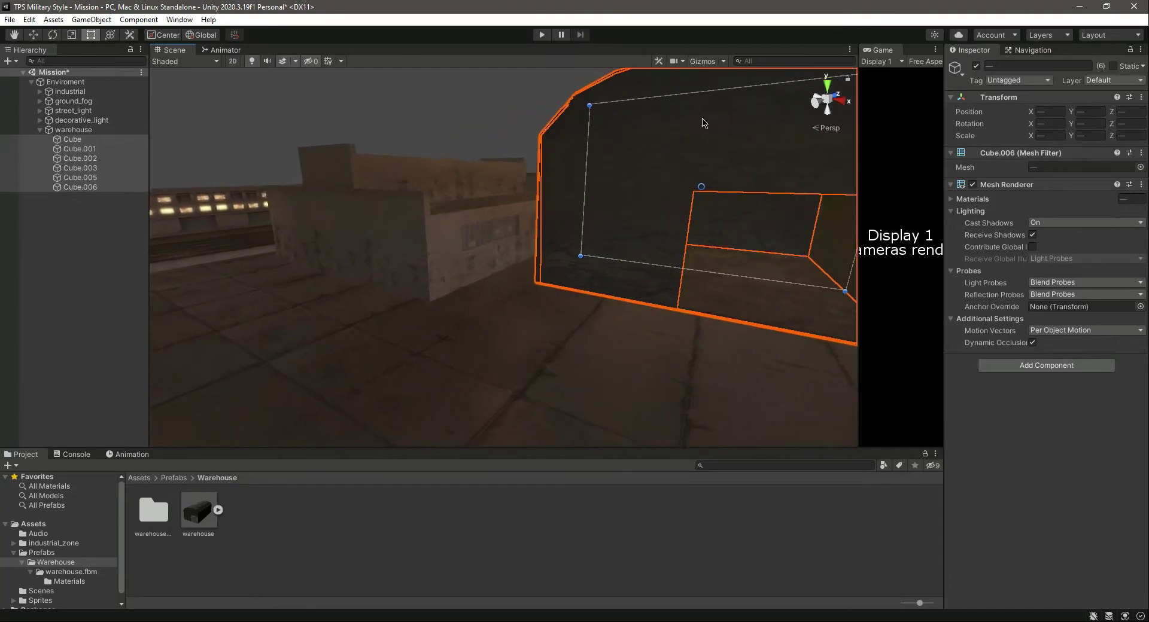
right_click_drag(657, 234, 703, 205)
left_click_drag(652, 160, 655, 175)
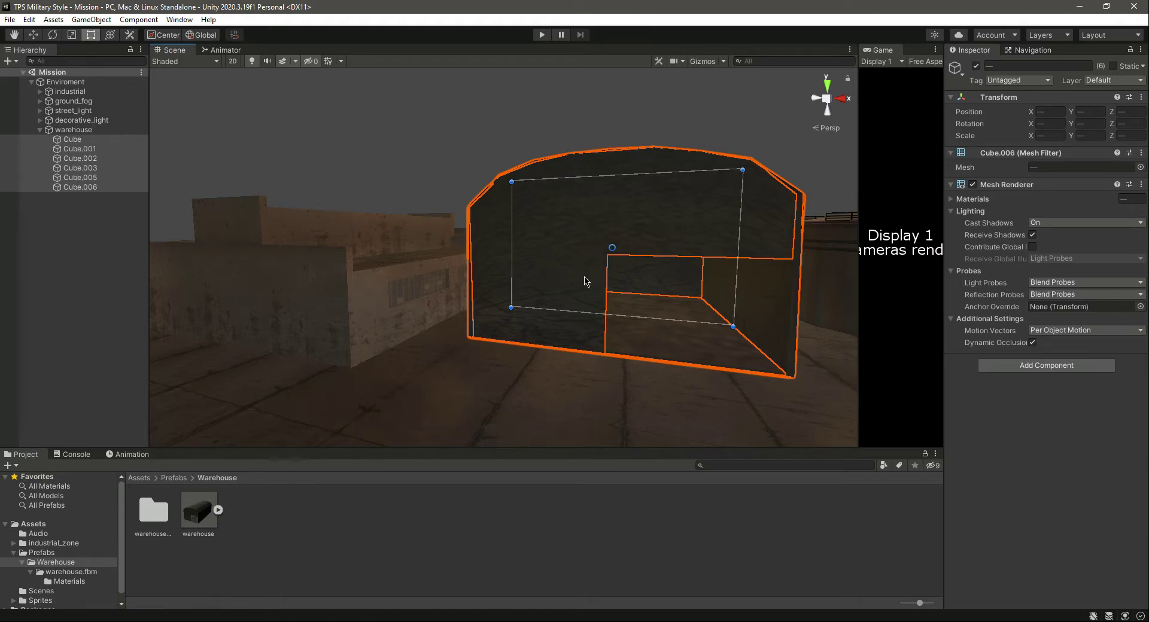
- Collapse the warehouse's child objects in the hierarchy and select the parent warehouse object
right_click_drag(663, 382, 692, 300)
scroll(551, 274, "down", 4)
scroll(551, 273, "up", 5)
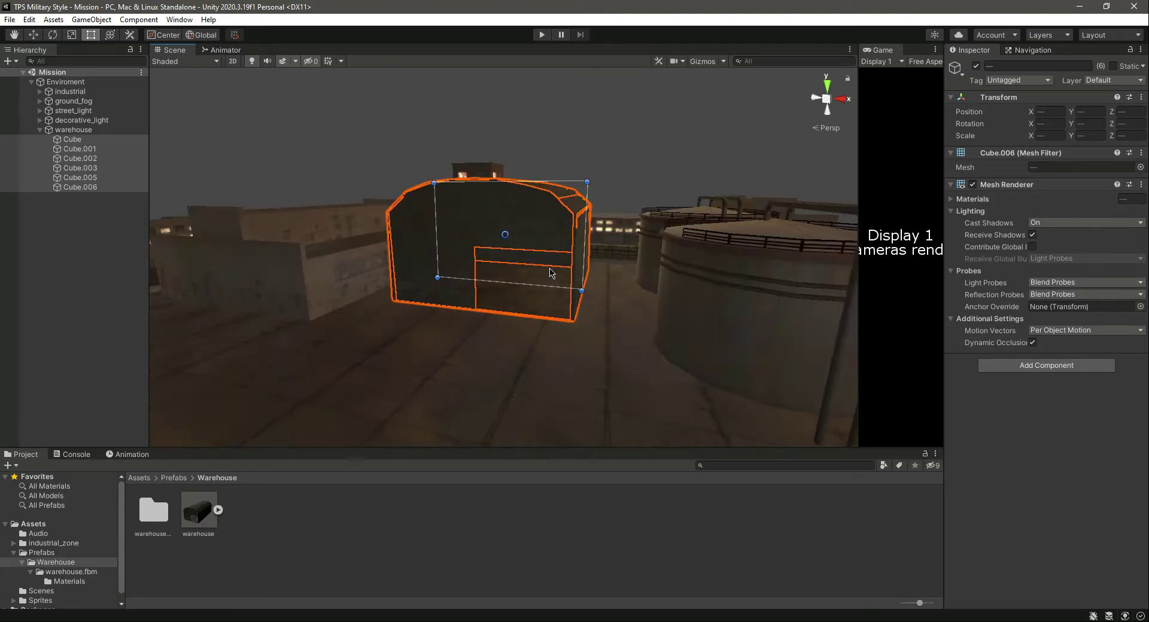
left_click(85, 259)
left_click(70, 139)
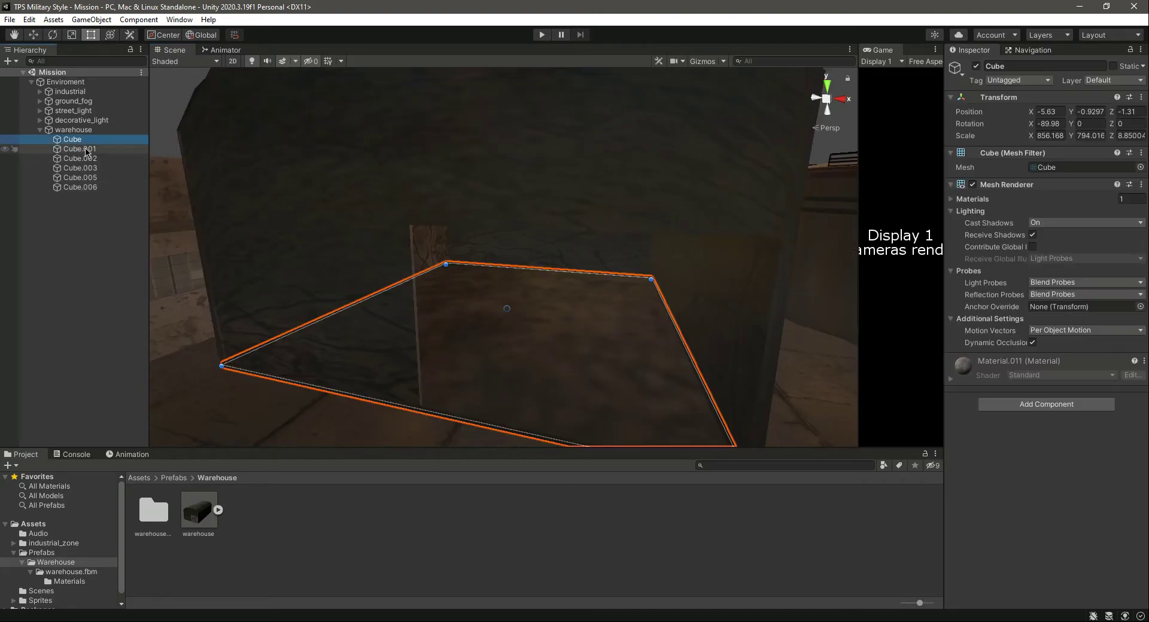
left_click(39, 130)
left_click(79, 131)
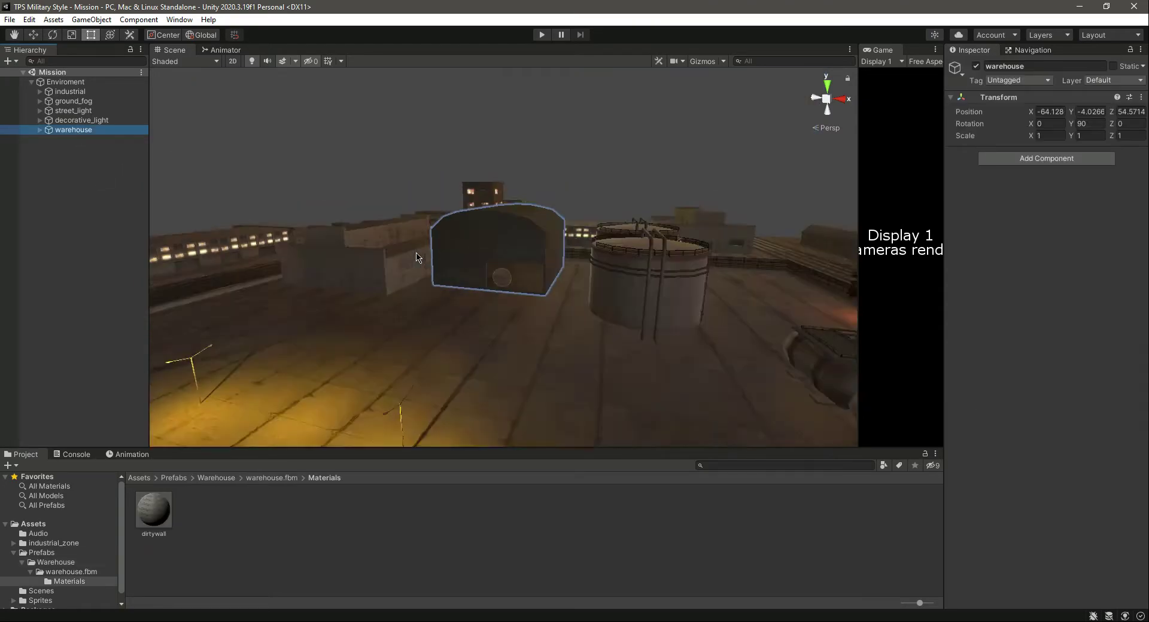
- Examine the selected warehouse from above and its proportions against the surrounding buildings and tanks
scroll(418, 258, "down", 5)
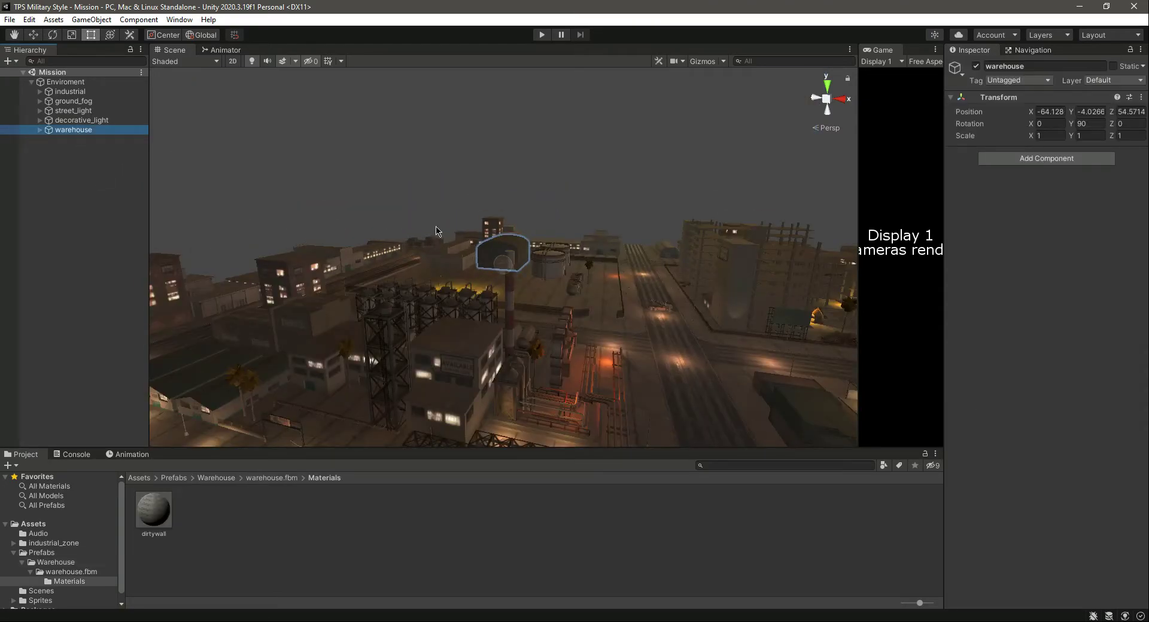
right_click_drag(439, 232, 476, 159)
scroll(468, 234, "up", 3)
right_click_drag(467, 234, 420, 381)
scroll(390, 374, "up", 3)
key("Left")
key("Down")
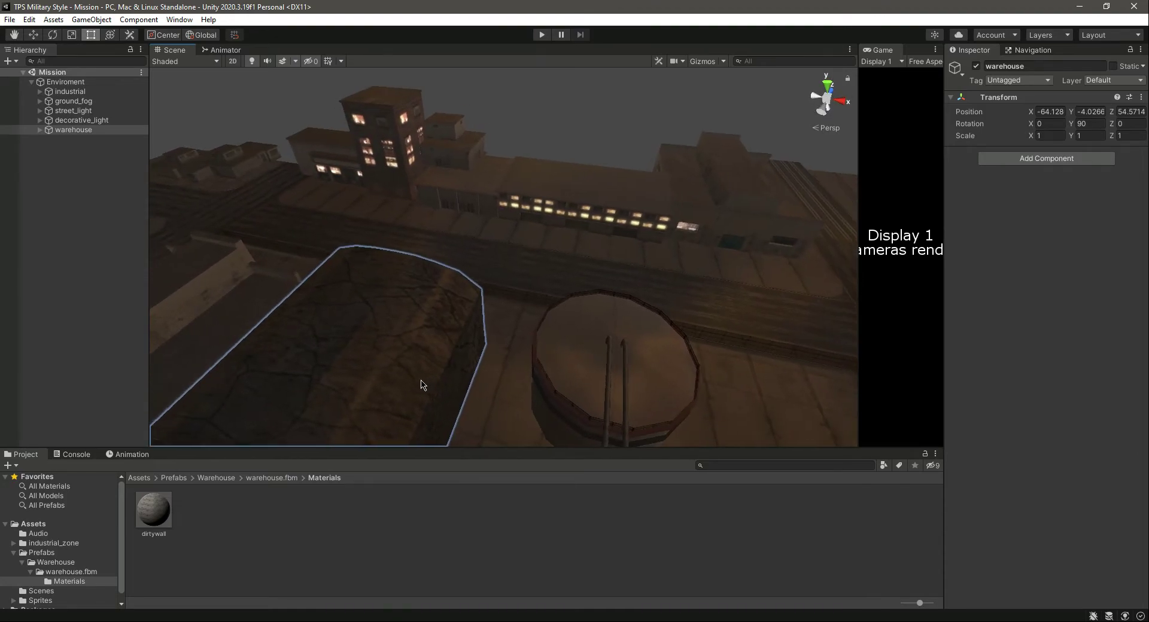
right_click_drag(494, 305, 358, 308)
key("w")
key("d")
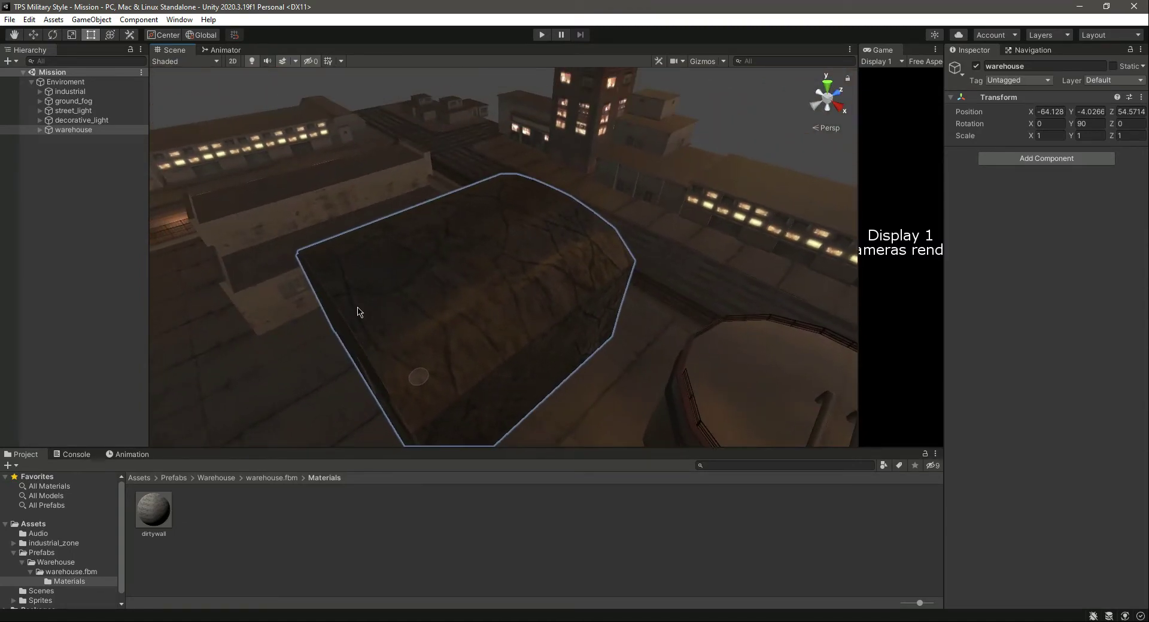
right_click_drag(454, 351, 370, 362)
key("Right")
key("Left")
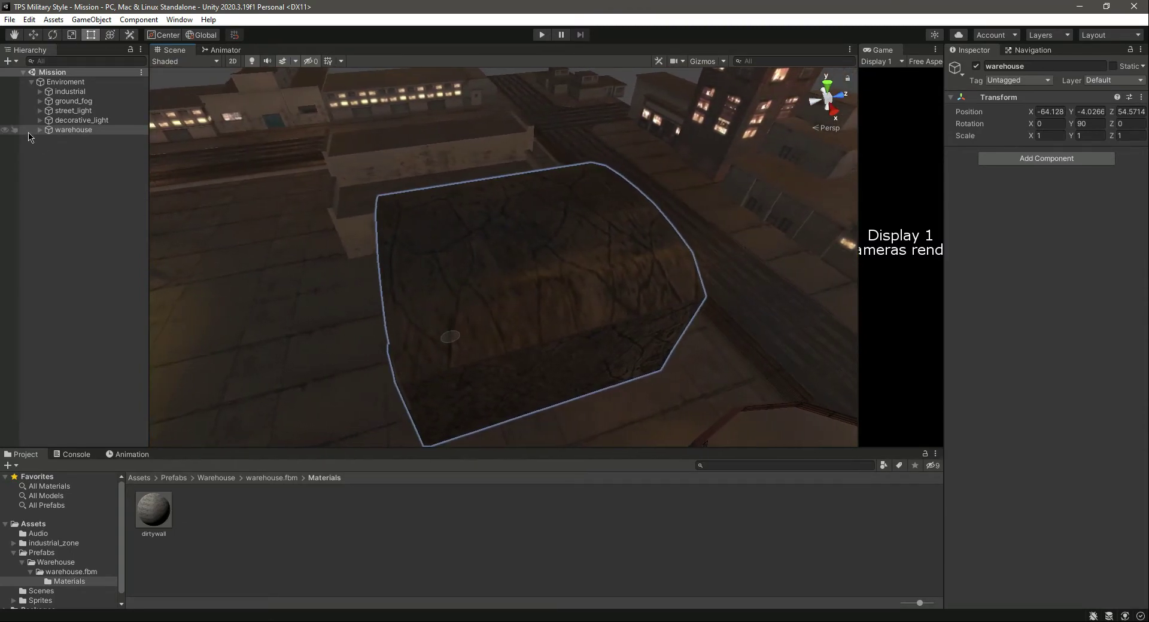
- Select all six Cube parts of the warehouse and extend the building outwards at its doorway end, then deselect them
left_click(40, 130)
left_click(70, 143, "ctrl")
left_click(72, 142)
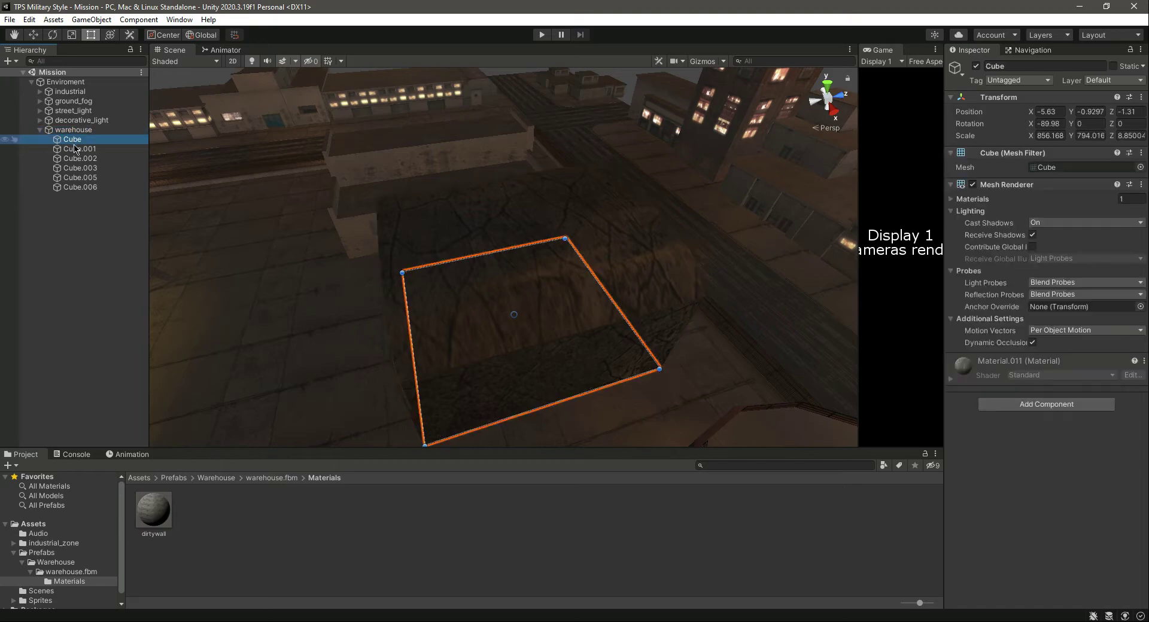
left_click(77, 149, "ctrl")
left_click(85, 160, "ctrl")
left_click(94, 174, "ctrl")
left_click(84, 168, "ctrl")
left_click(84, 187, "ctrl")
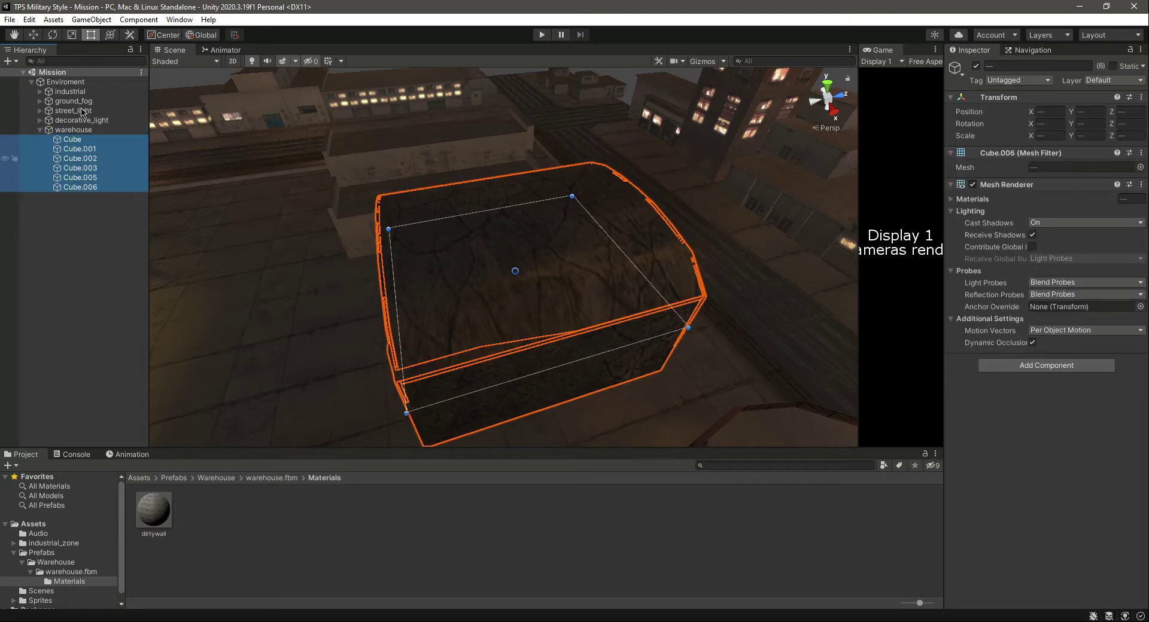
left_click_drag(397, 324, 330, 316)
right_click_drag(426, 351, 388, 354)
key("a")
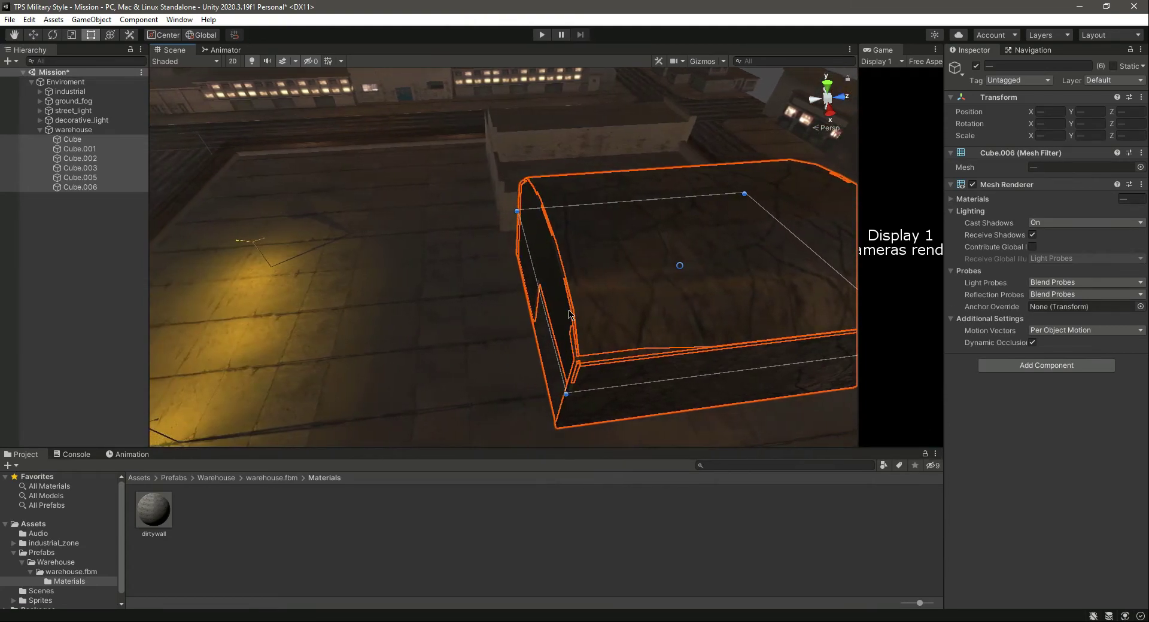
left_click_drag(544, 303, 531, 306)
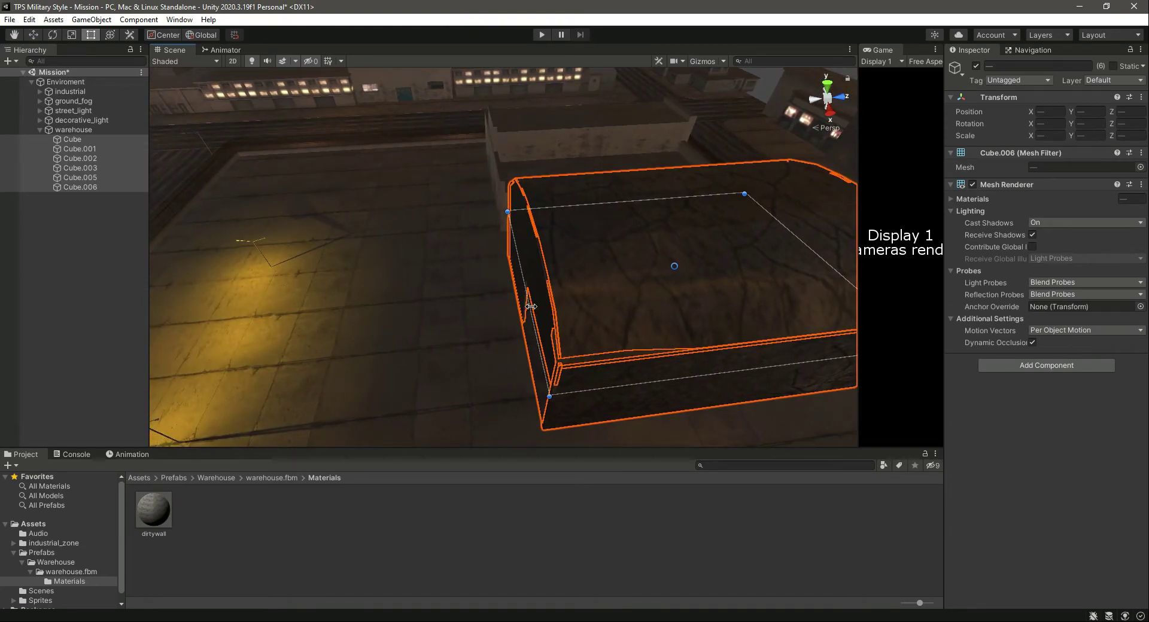
left_click(51, 273)
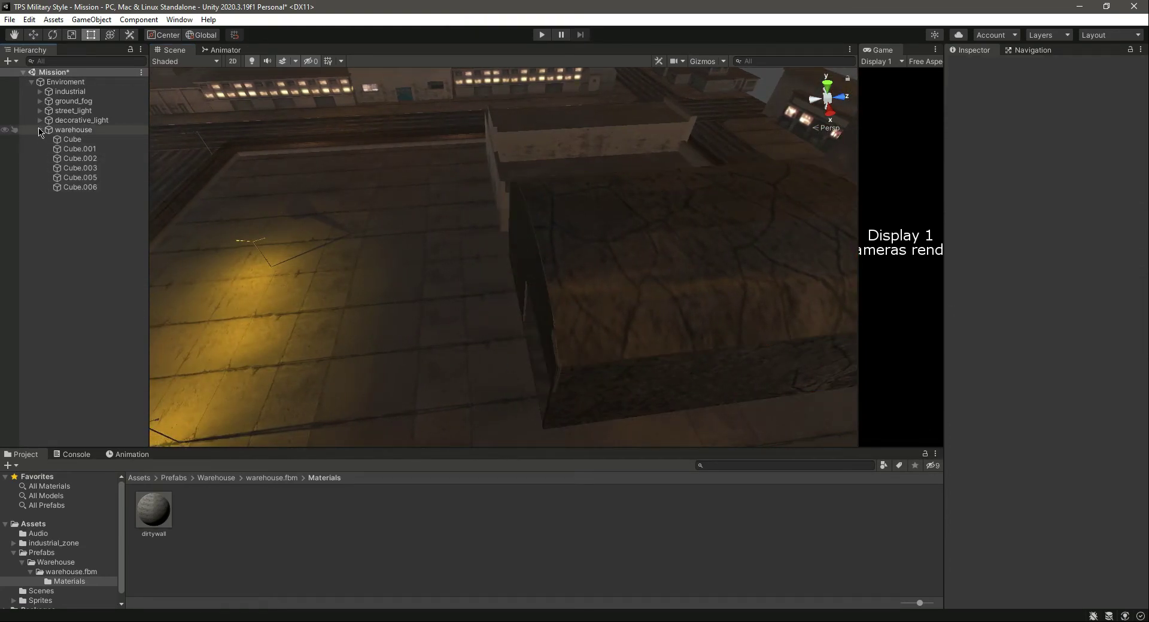
- Select all six Cube parts of the warehouse and apply the dirtywall material to them
left_click(72, 139)
left_click(80, 149, "shift")
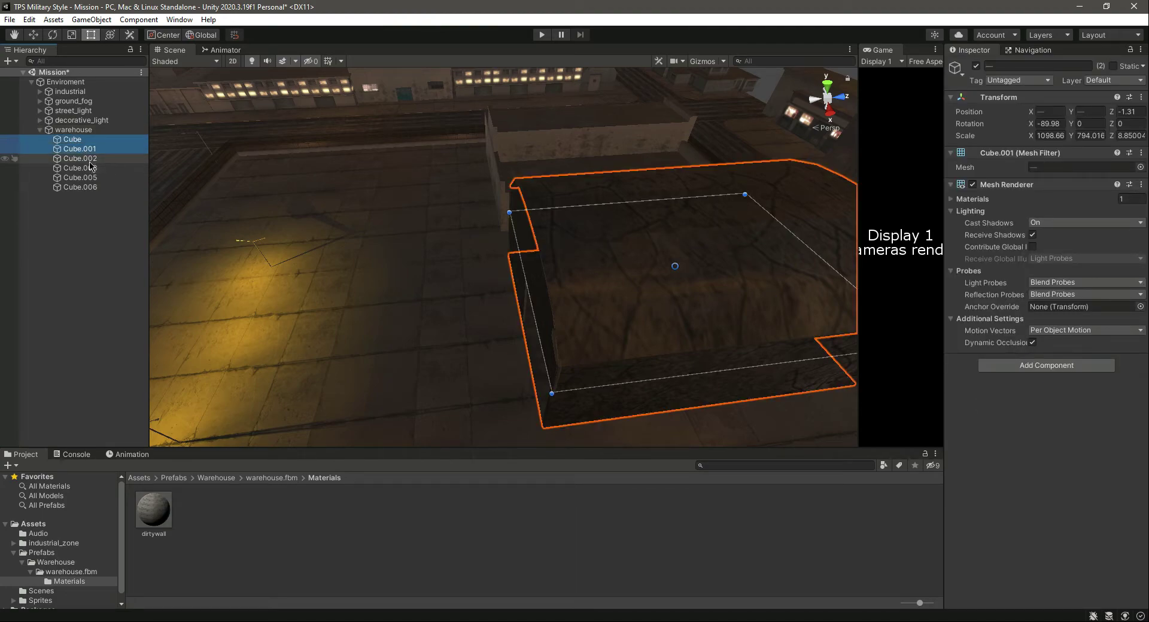
left_click(90, 162, "ctrl")
left_click(92, 170, "ctrl")
left_click(97, 179, "ctrl")
left_click(105, 189, "ctrl")
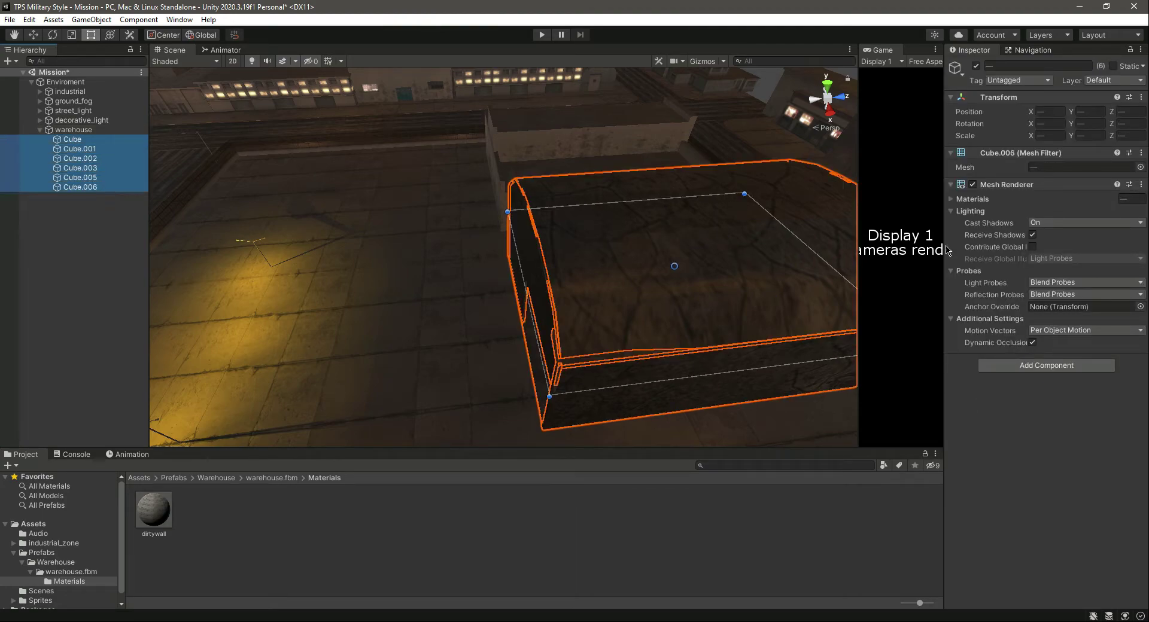
left_click_drag(153, 522, 1029, 389)
right_click_drag(509, 372, 667, 275)
scroll(475, 351, "up", 7)
scroll(711, 316, "up", 3)
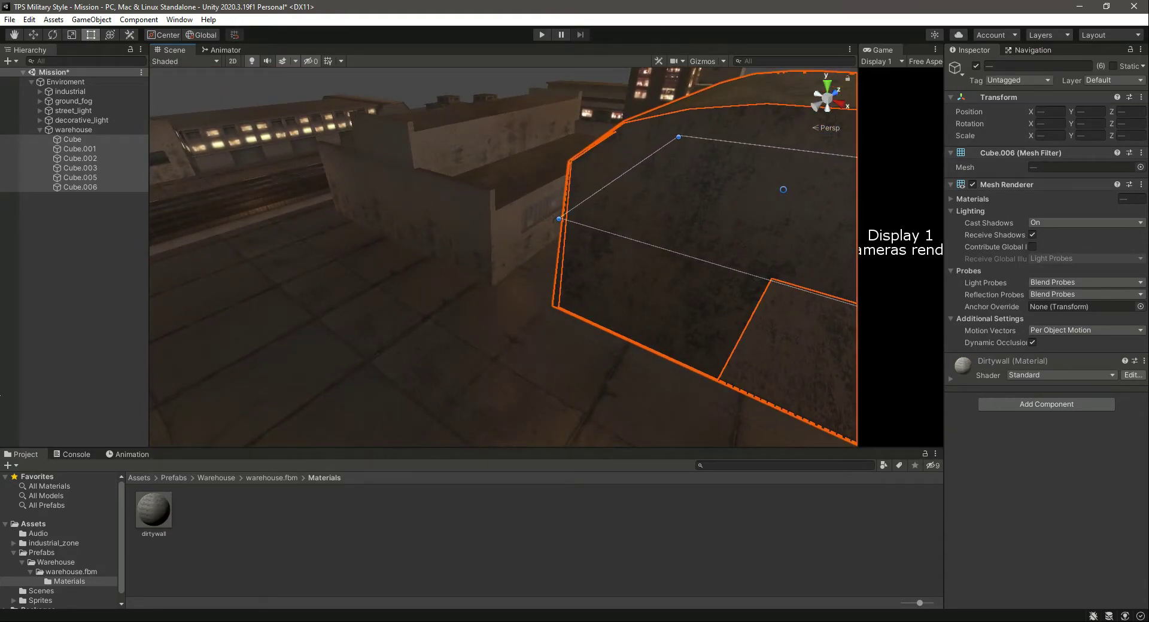
- Deselect the parts, collapse the warehouse's child objects in the hierarchy and save the Mission scene
left_click(70, 304)
right_click_drag(447, 328, 431, 298)
key("w")
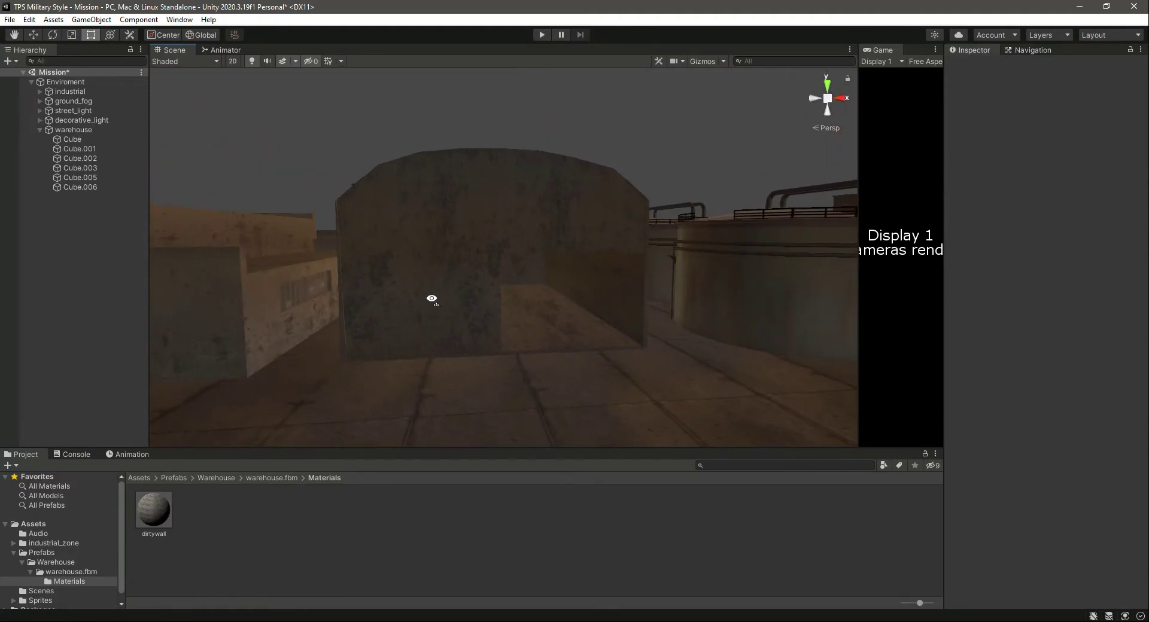
left_click(40, 130)
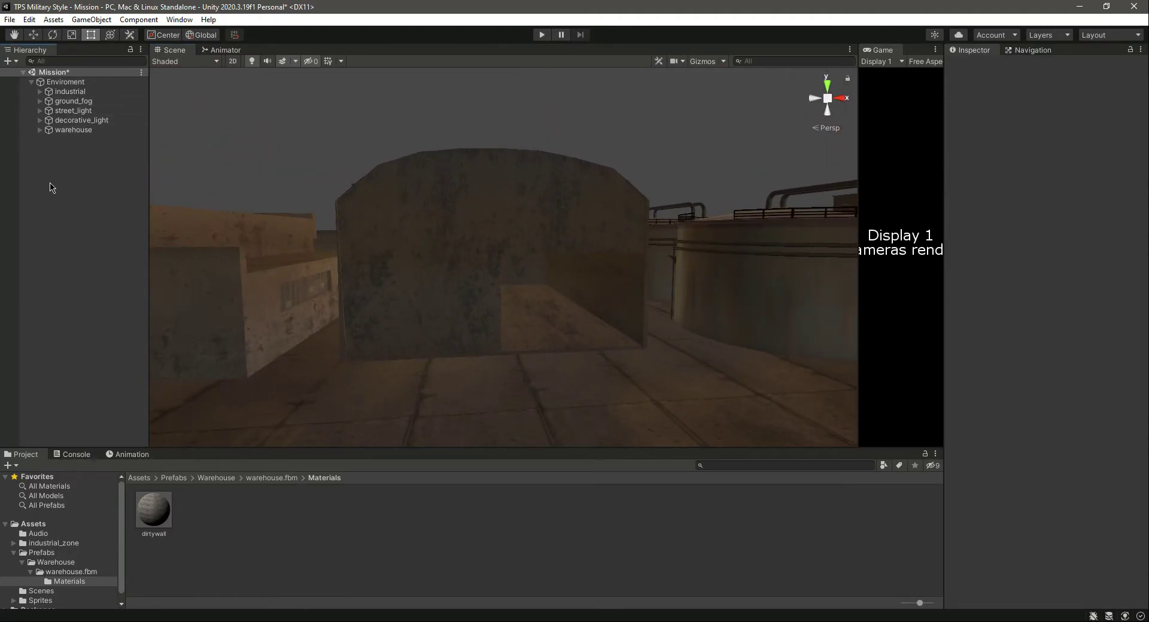
key("ctrl+s")
- Dock the Game view alongside the Scene and Animator views and bring the Scene view to the front
scroll(436, 302, "up", 3)
scroll(437, 302, "down", 3)
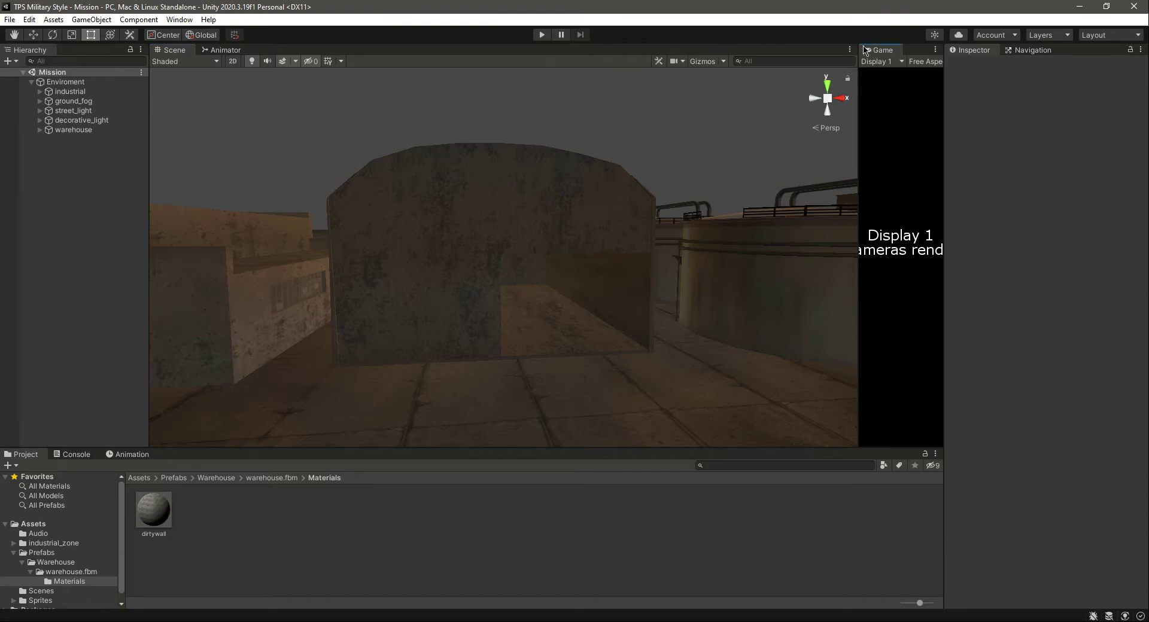
left_click_drag(878, 50, 263, 66)
left_click(171, 50)
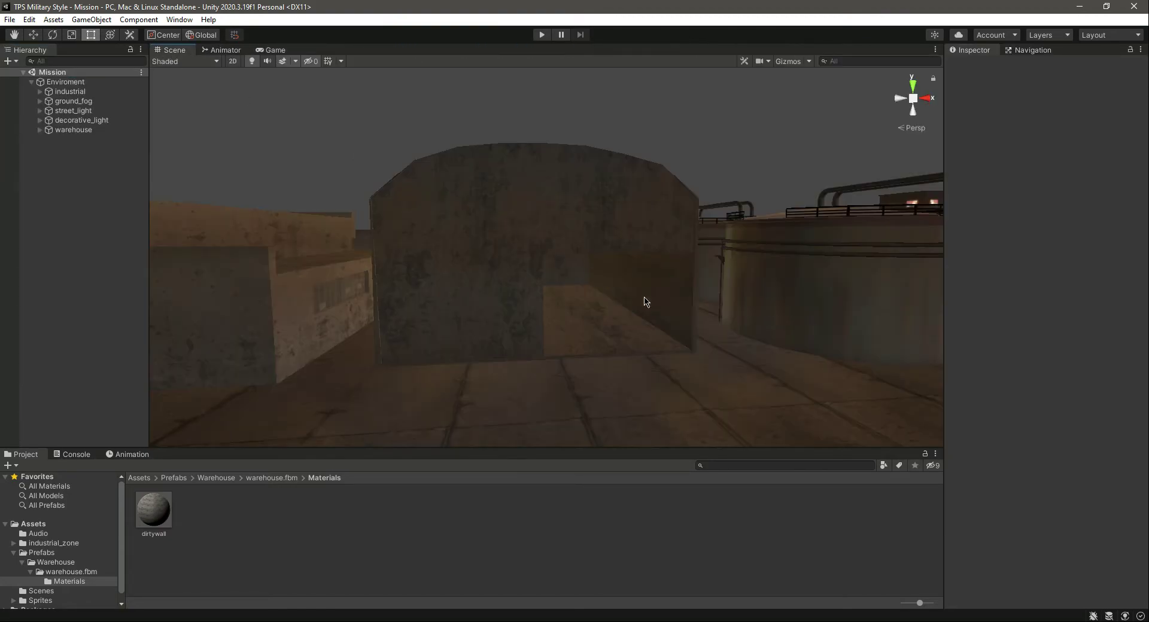
- Examine the warehouse's textured front wall, doorway and interior up close
right_click_drag(644, 300, 552, 314)
right_click_drag(621, 386, 666, 363)
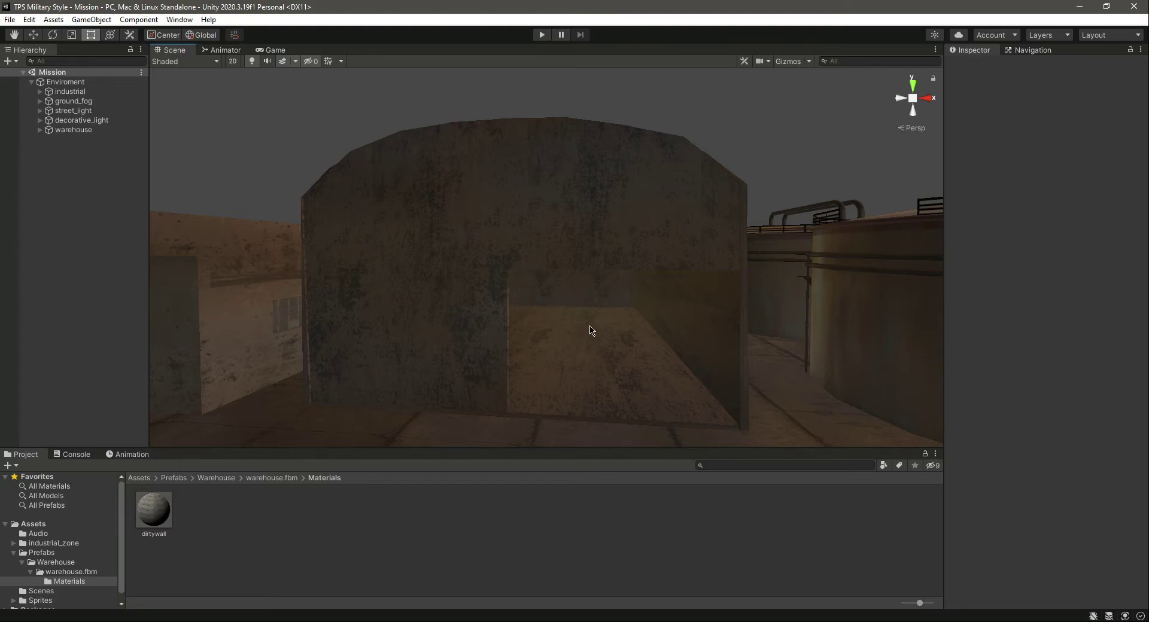
scroll(598, 327, "up", 6)
scroll(598, 327, "down", 4)
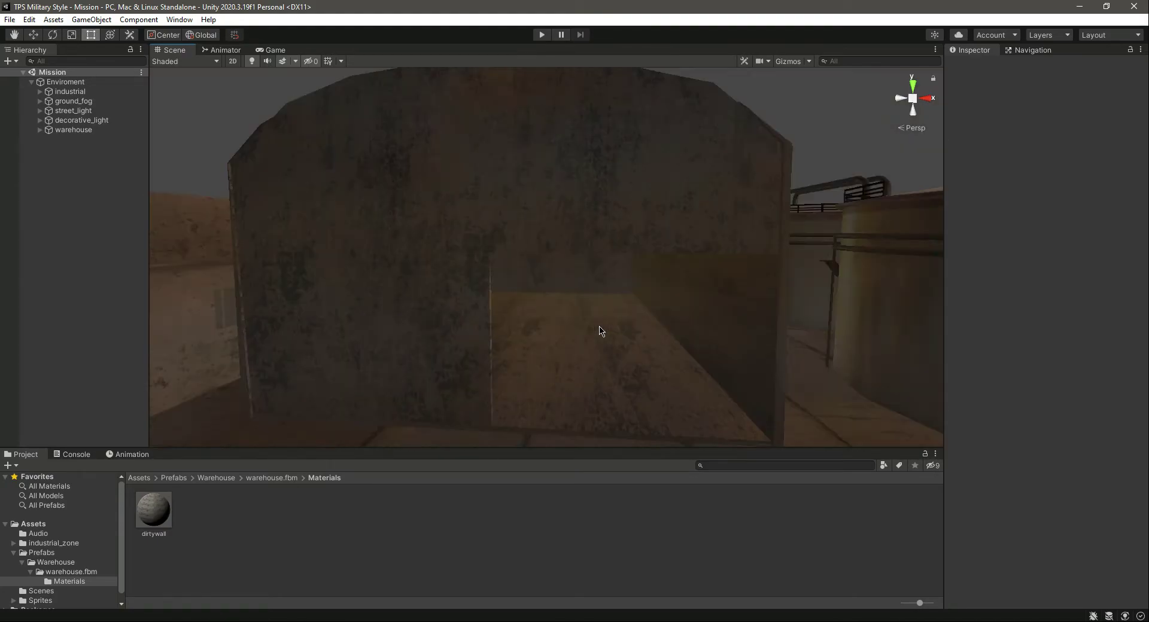
scroll(599, 327, "up", 3)
right_click_drag(599, 328, 485, 320)
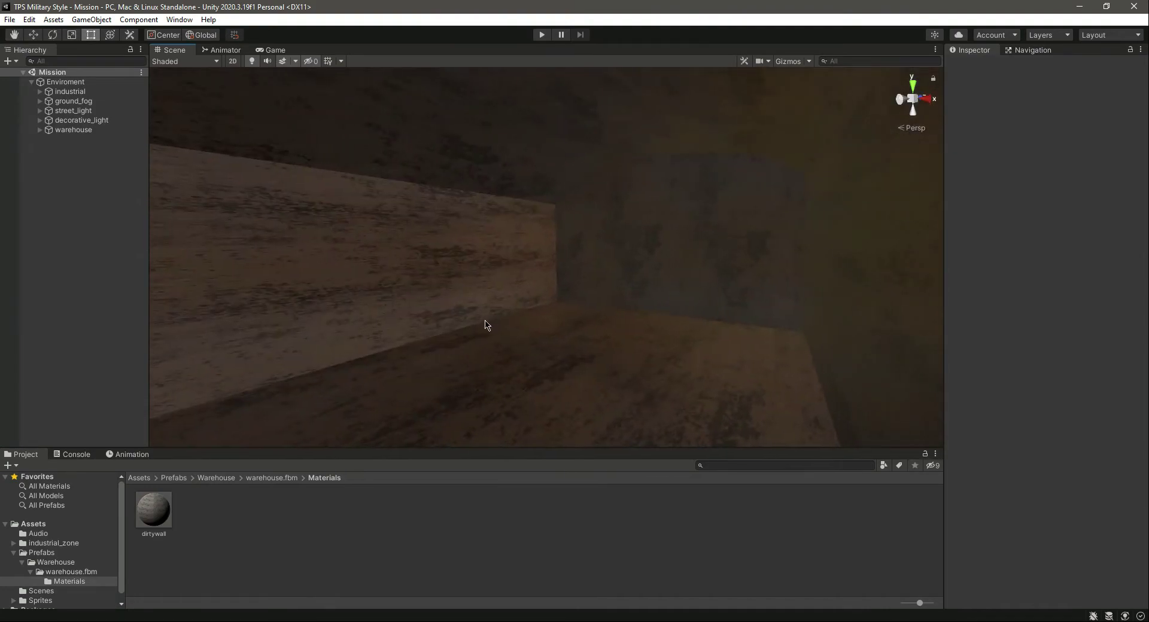
scroll(572, 342, "down", 2)
scroll(572, 341, "up", 2)
right_click_drag(572, 342, 91, 302)
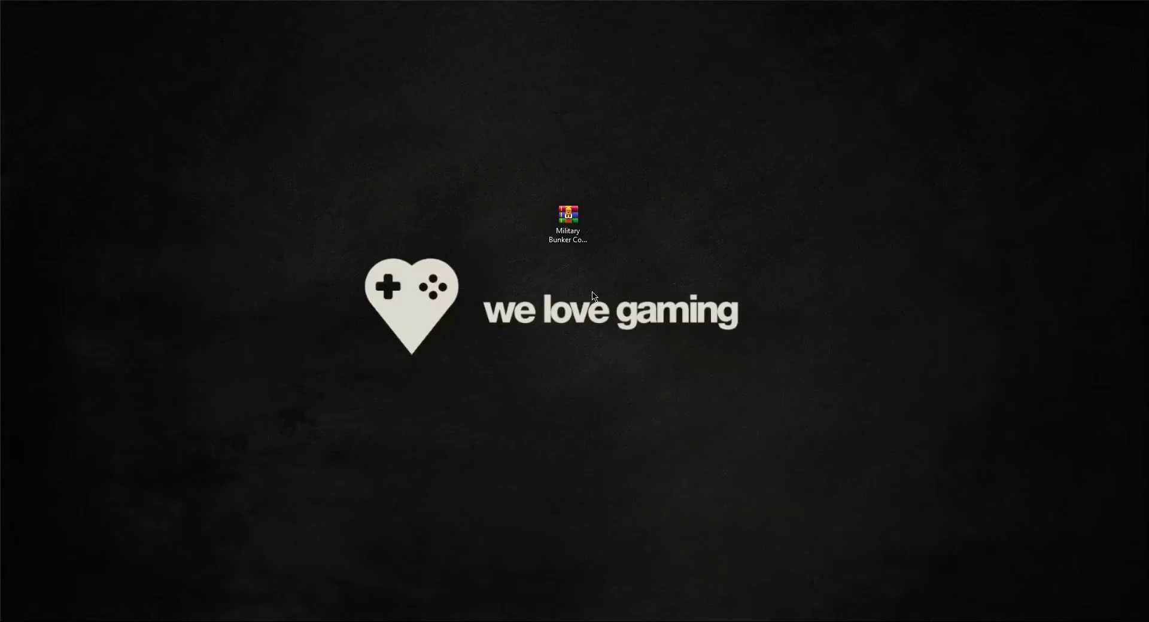
- Extract the Military Bunker Construction Pack v1.0 archive on the desktop, and open the extracted package for import into Unity
left_click_drag(621, 153, 840, 218)
right_click(570, 211)
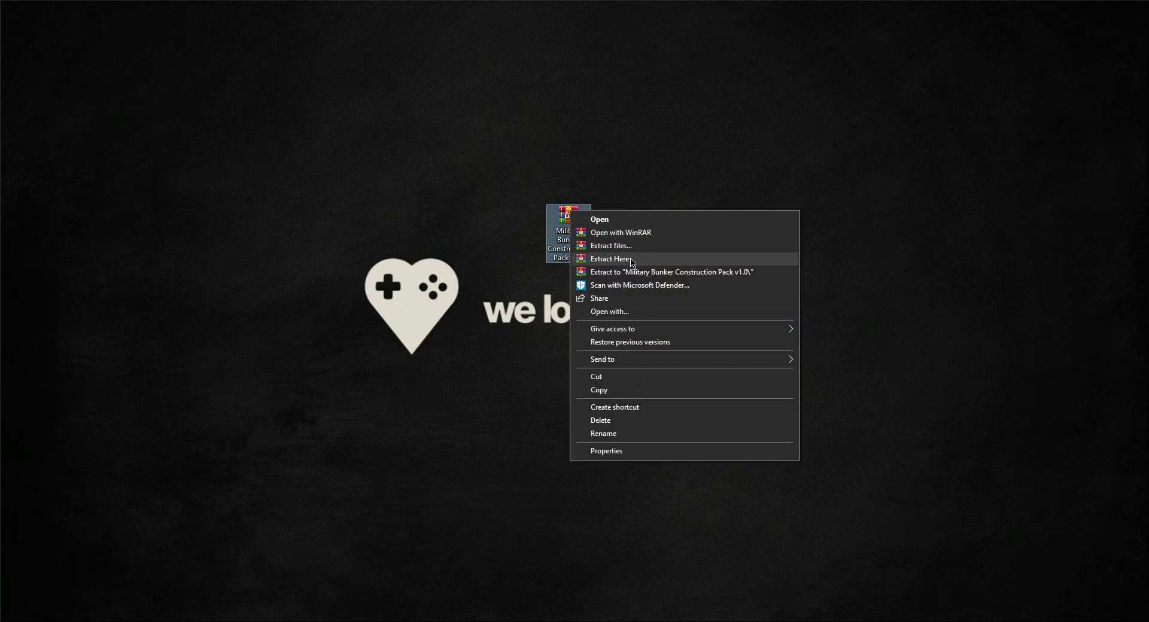
left_click(630, 261)
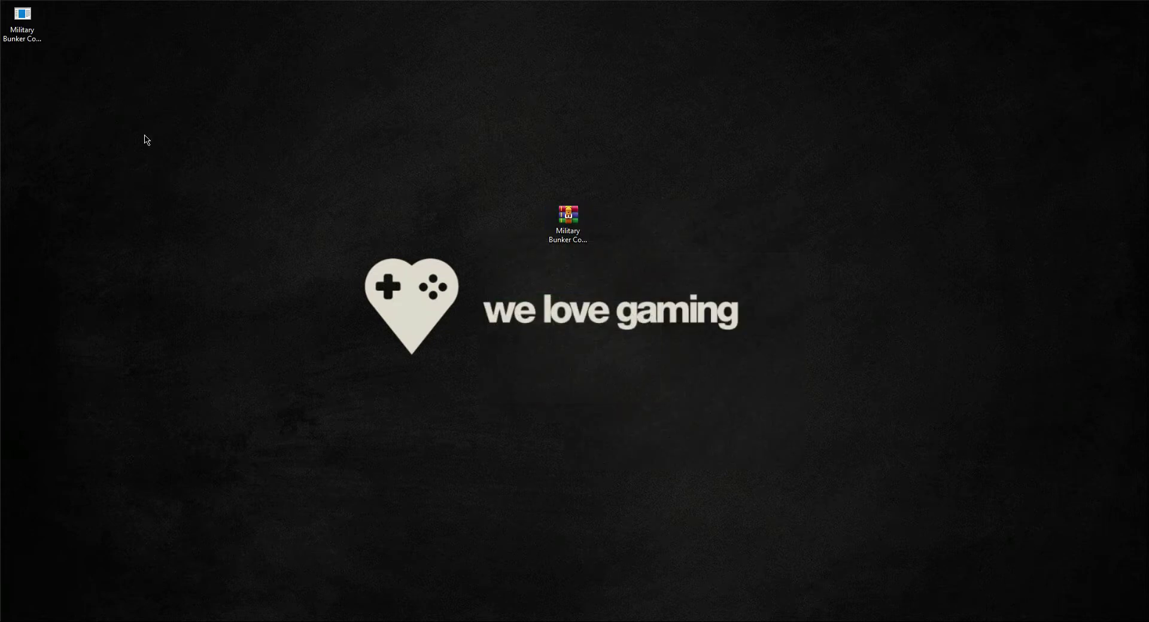
left_click_drag(22, 18, 432, 222)
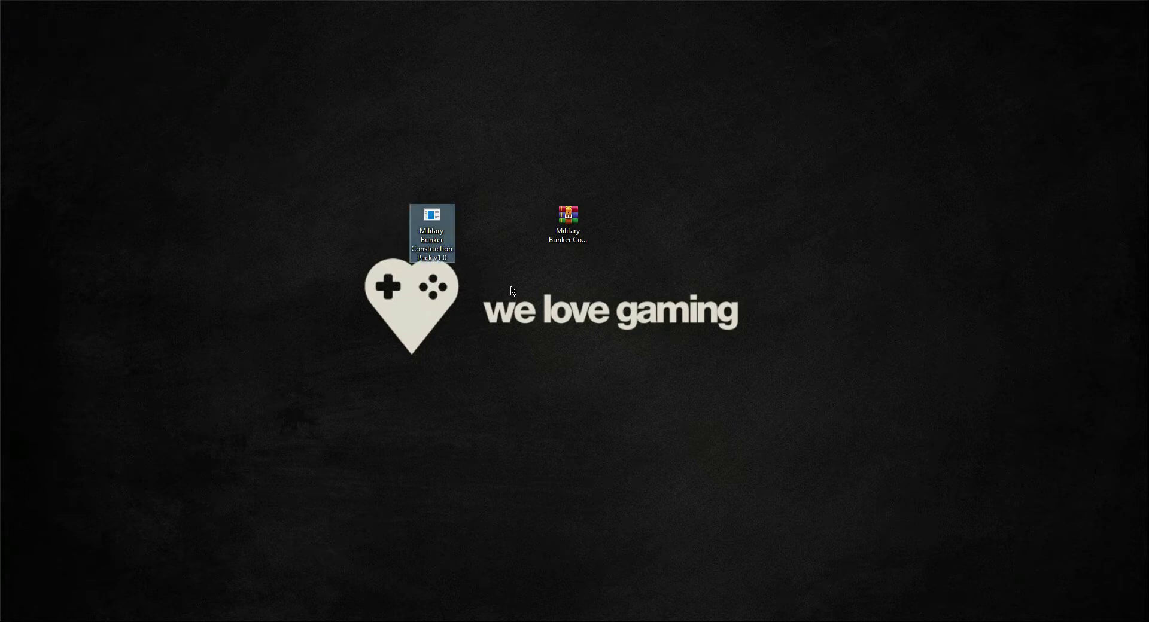
left_click(574, 240)
key("Left")
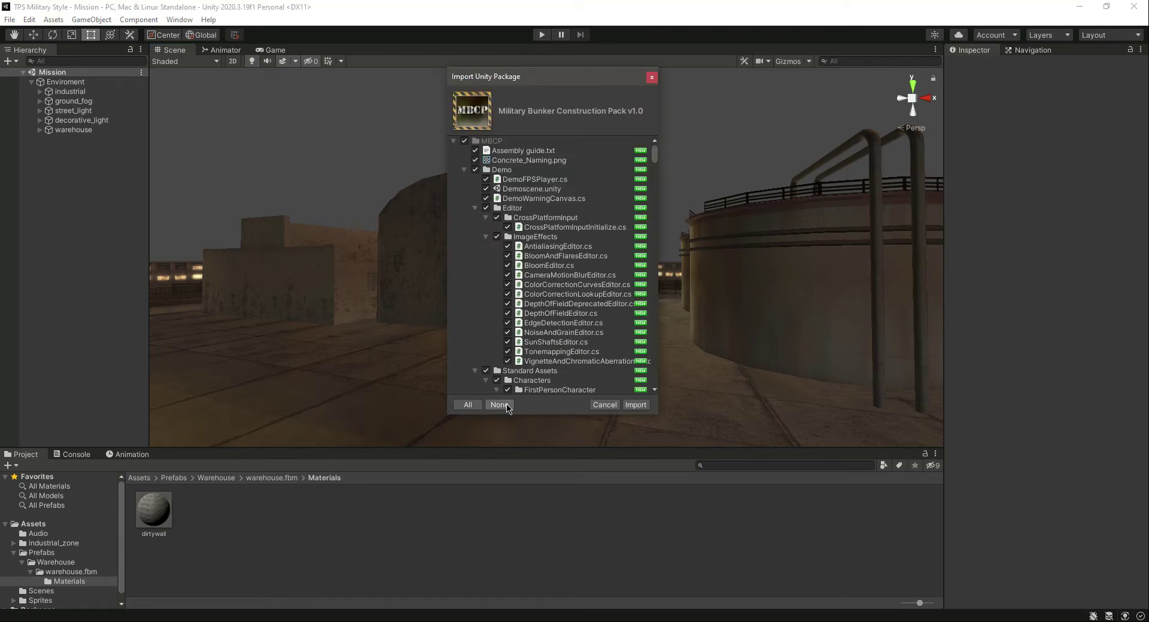
- Exclude all items of the bunker package from the import, then include only its Prefabs folder
left_click(500, 405)
mouse_move(657, 159)
left_mouse_down()
mouse_move(656, 172)
mouse_move(656, 151)
left_mouse_up()
scroll(581, 235, "down", 5)
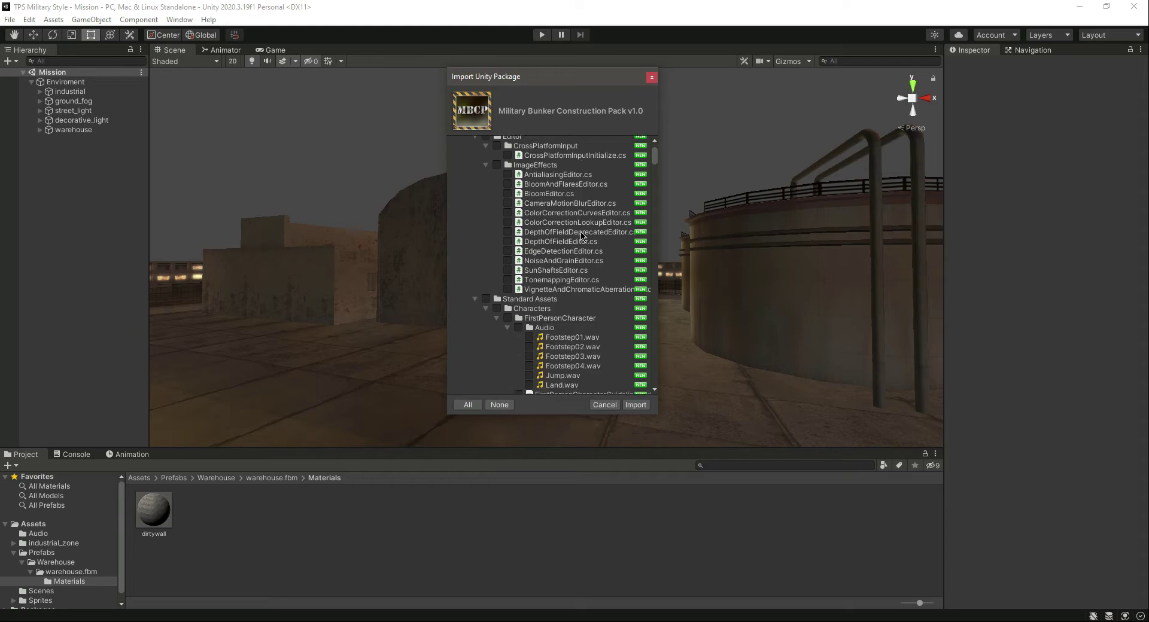
scroll(581, 235, "down", 3)
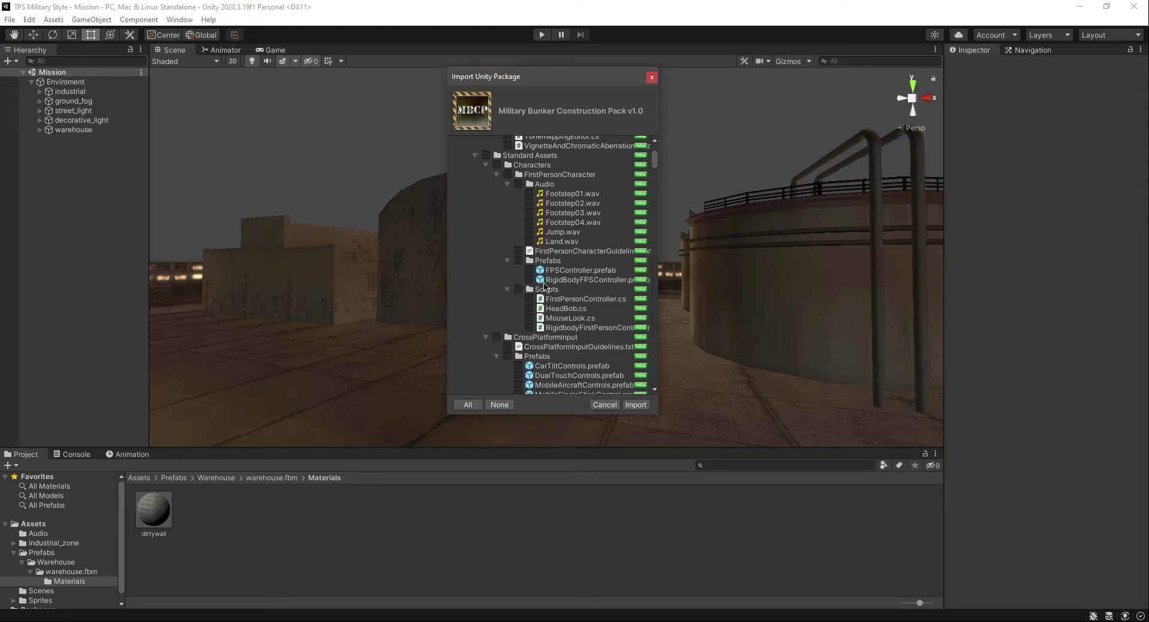
scroll(535, 282, "up", 10)
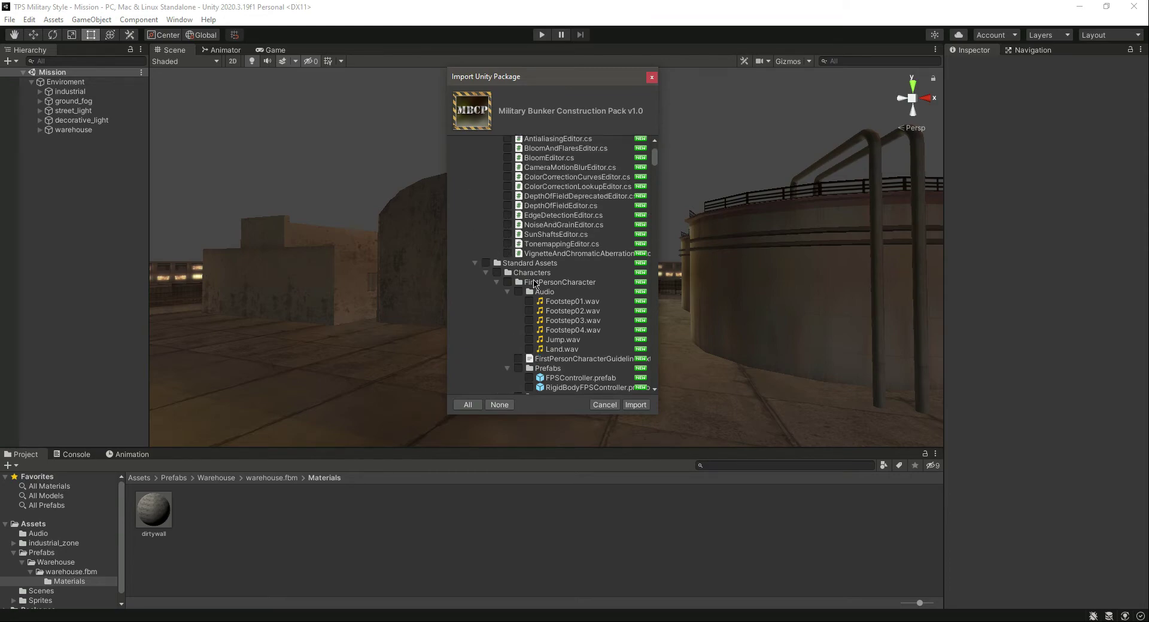
scroll(534, 283, "down", 10)
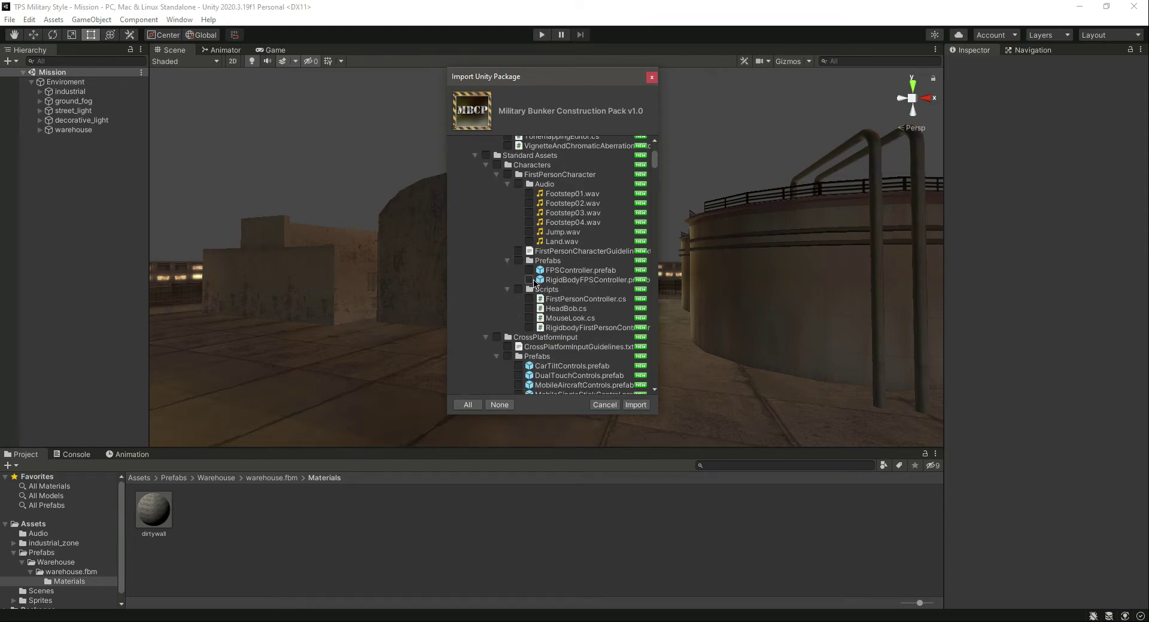
scroll(534, 283, "down", 15)
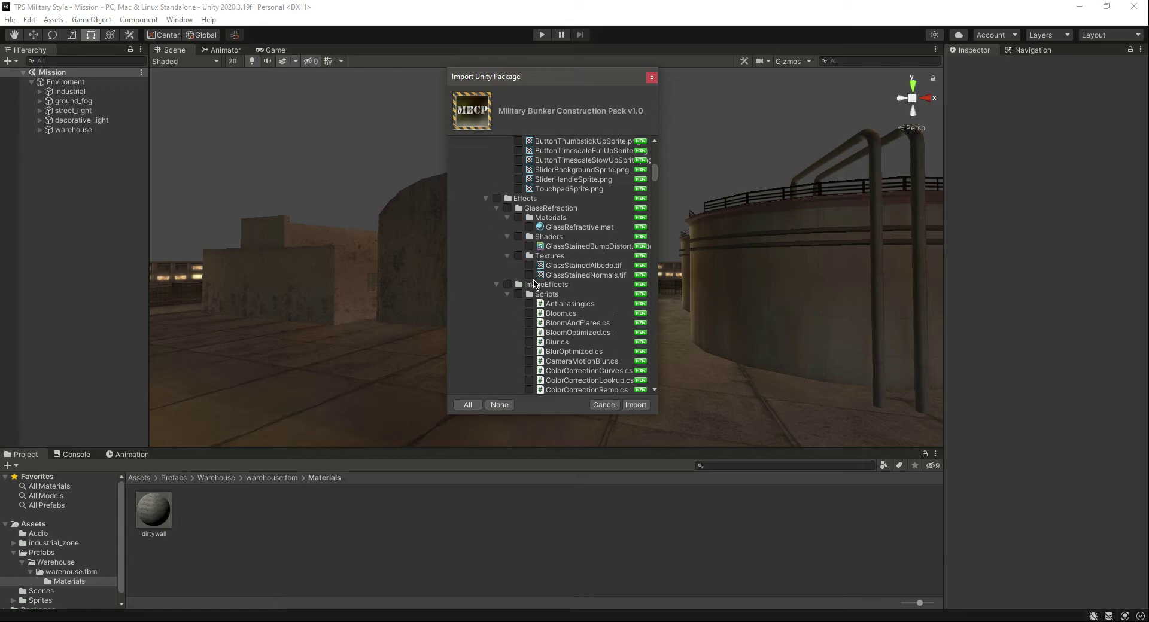
scroll(534, 284, "down", 15)
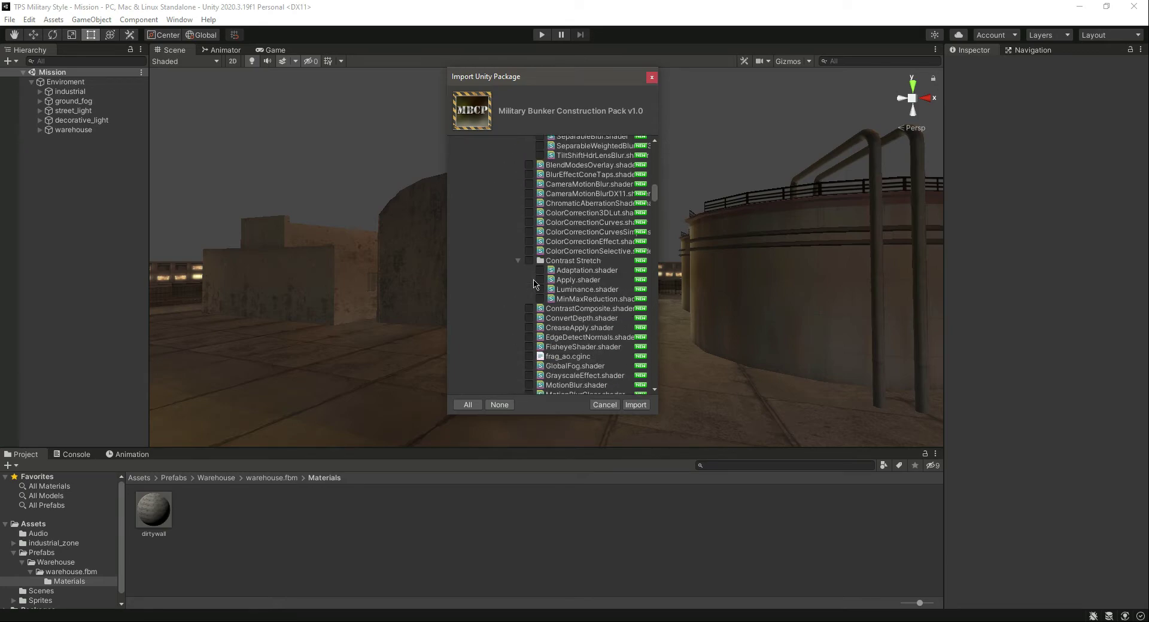
scroll(534, 283, "down", 10)
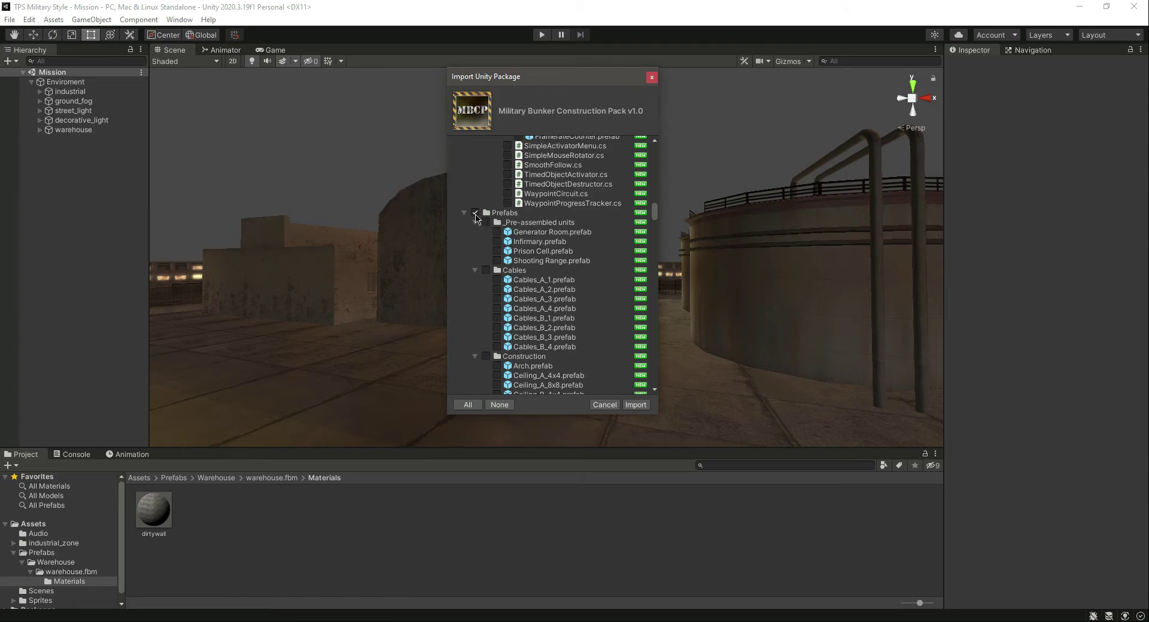
left_click(475, 212)
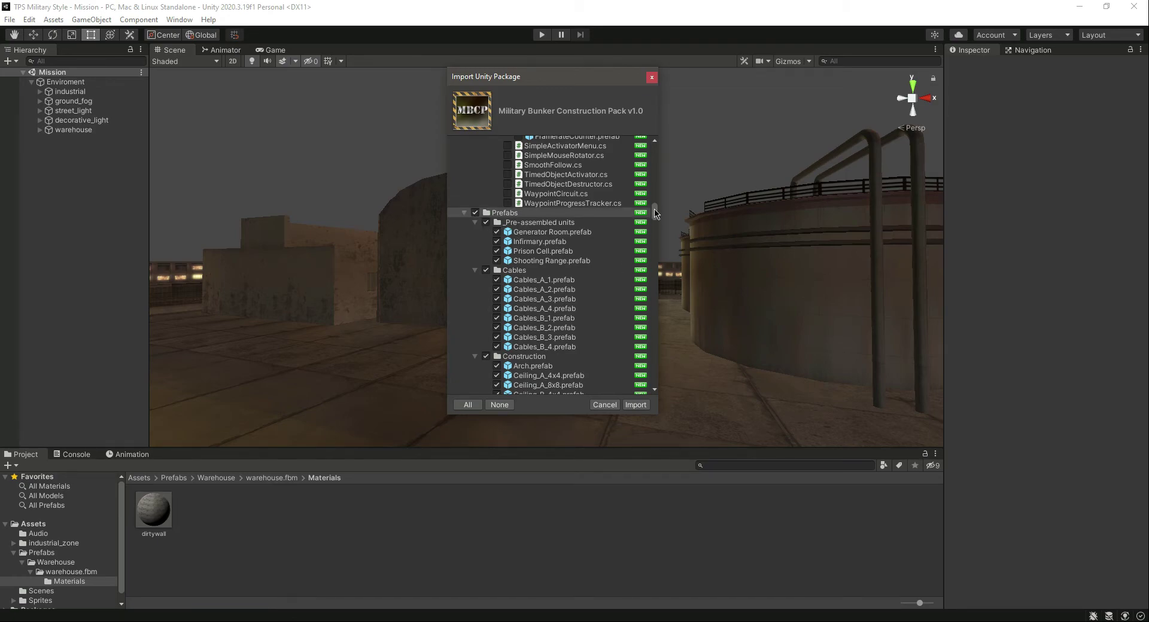
- Add the package's Source folder with all its contents to the import selection
left_click_drag(656, 214, 657, 216)
scroll(567, 304, "down", 10)
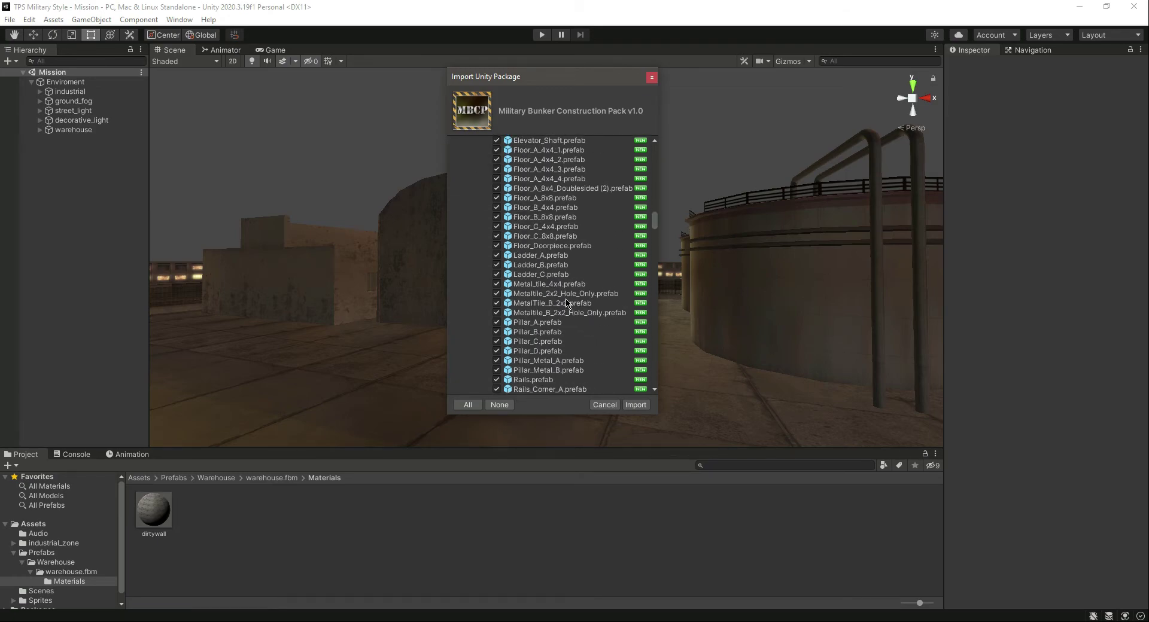
scroll(567, 303, "down", 10)
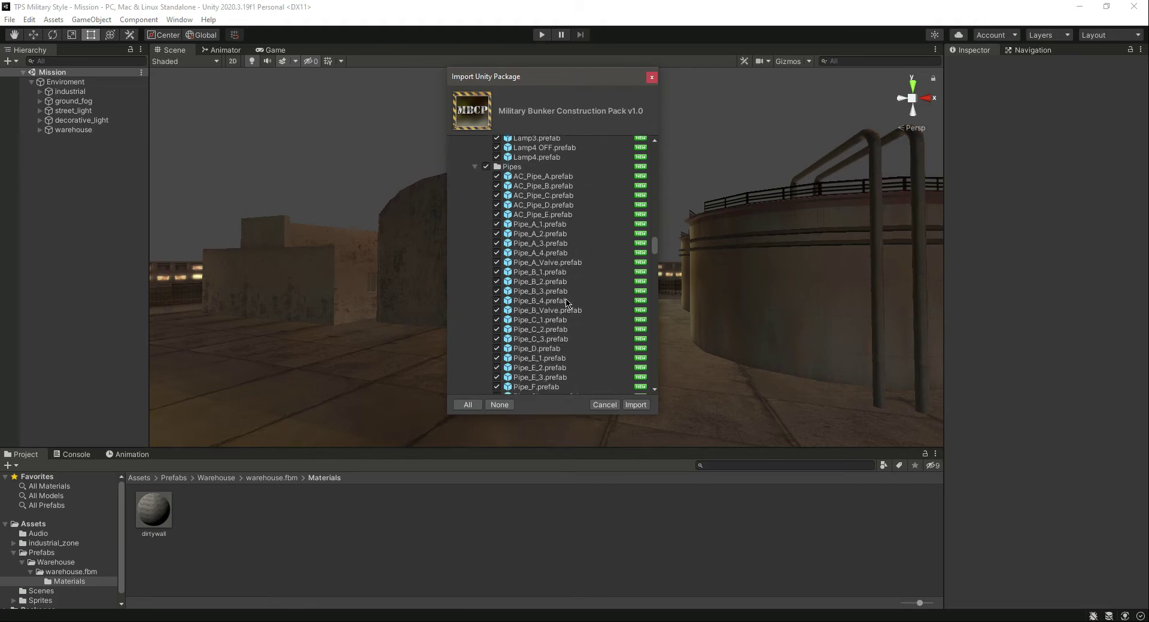
scroll(567, 303, "down", 10)
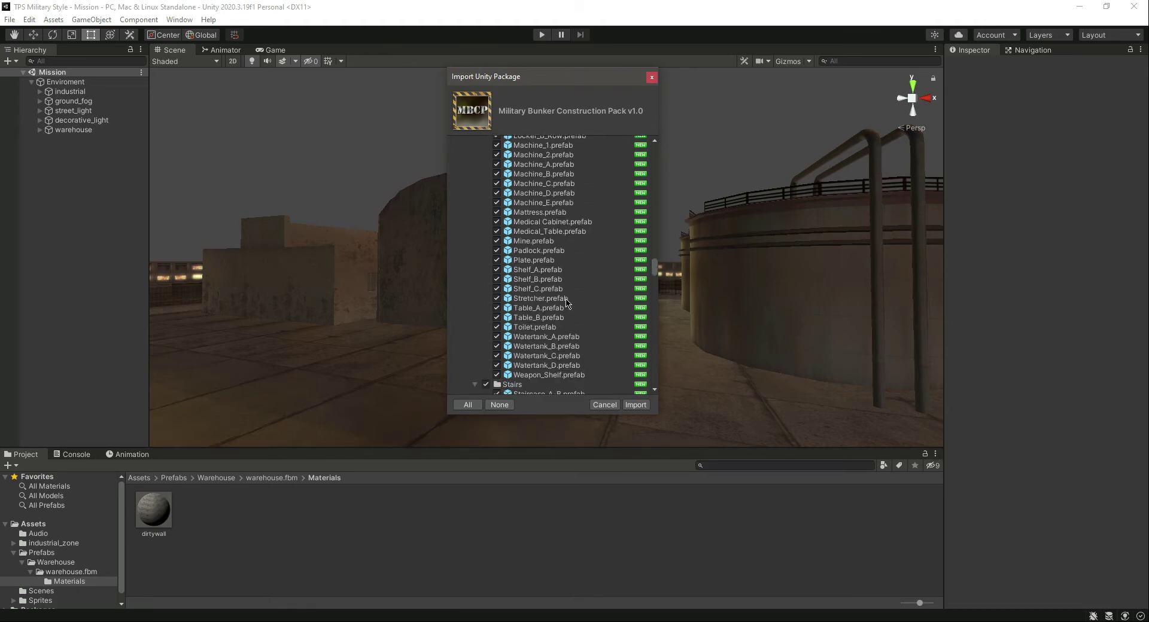
scroll(567, 303, "up", 3)
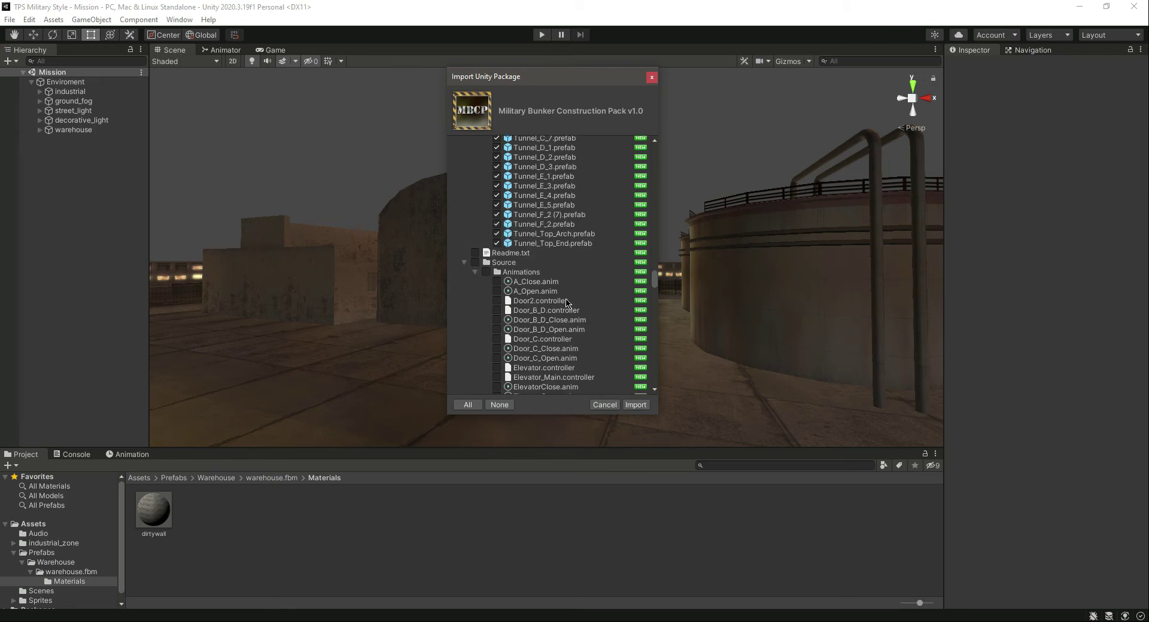
left_click(475, 263)
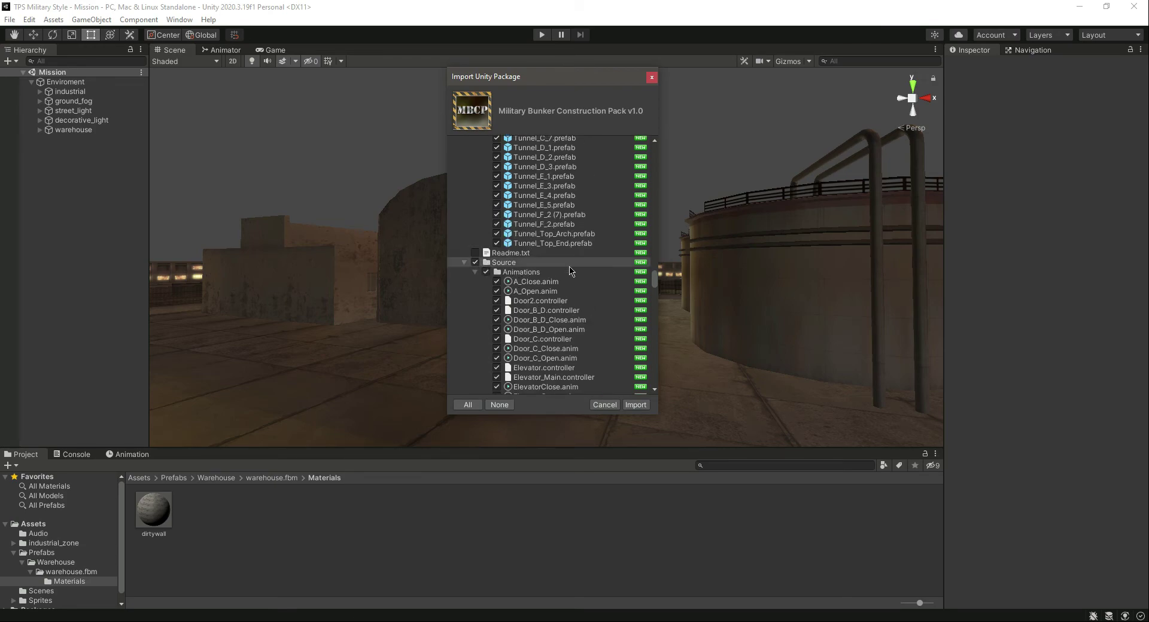
- Review the Source folder's models, scripts, sounds and textures, and import the selected package items
scroll(571, 271, "down", 10)
scroll(570, 271, "down", 10)
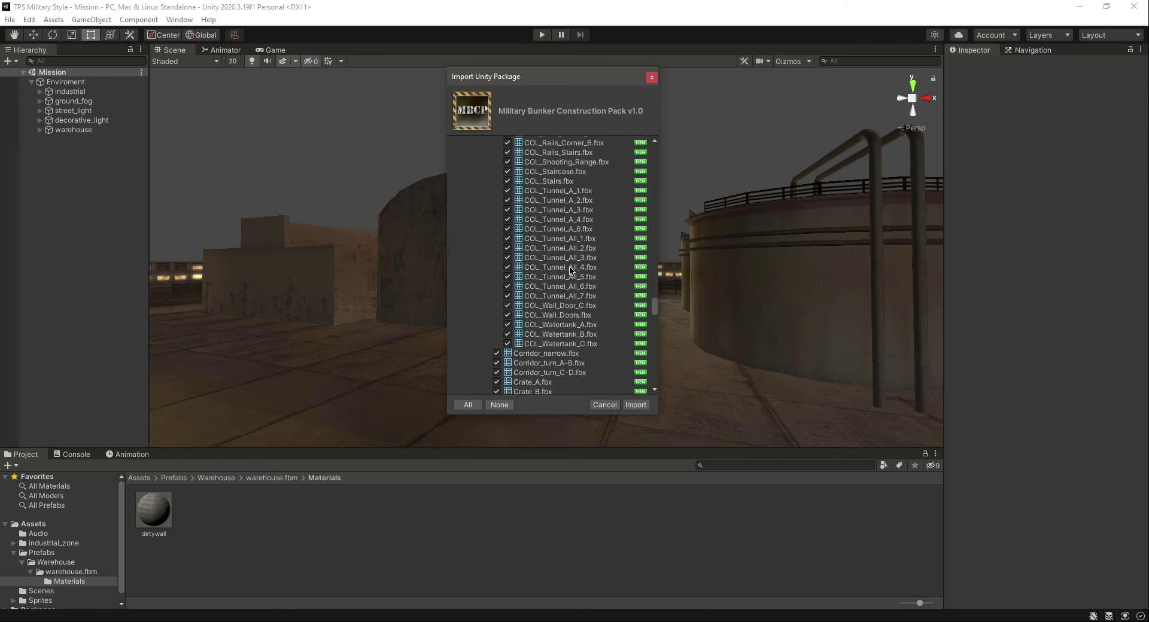
scroll(570, 271, "down", 10)
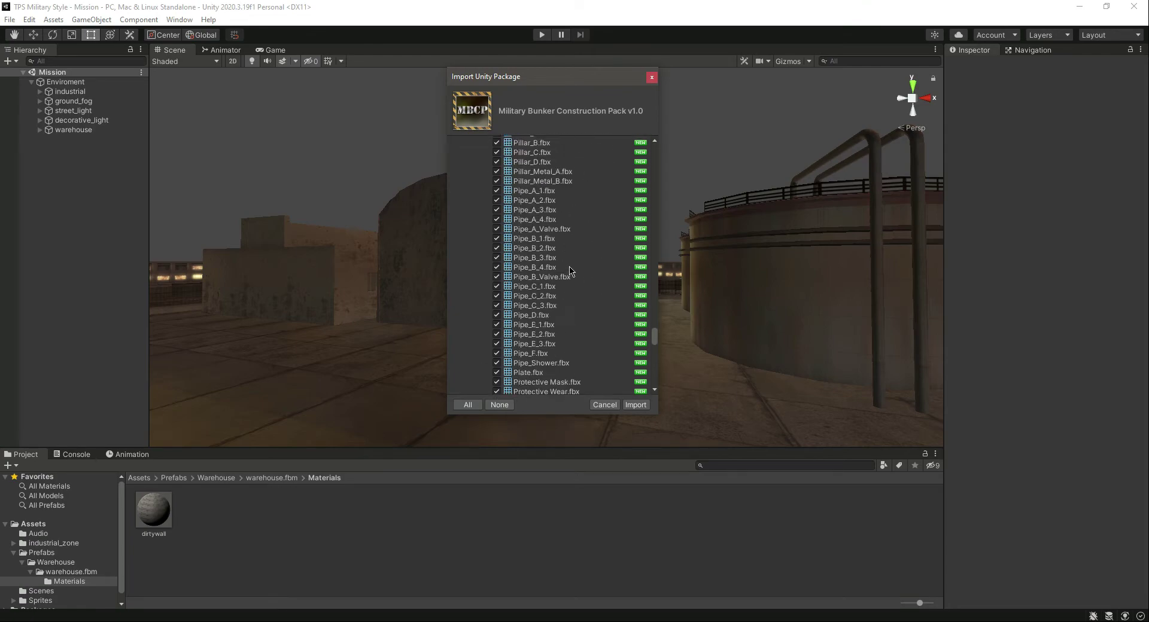
scroll(570, 271, "down", 12)
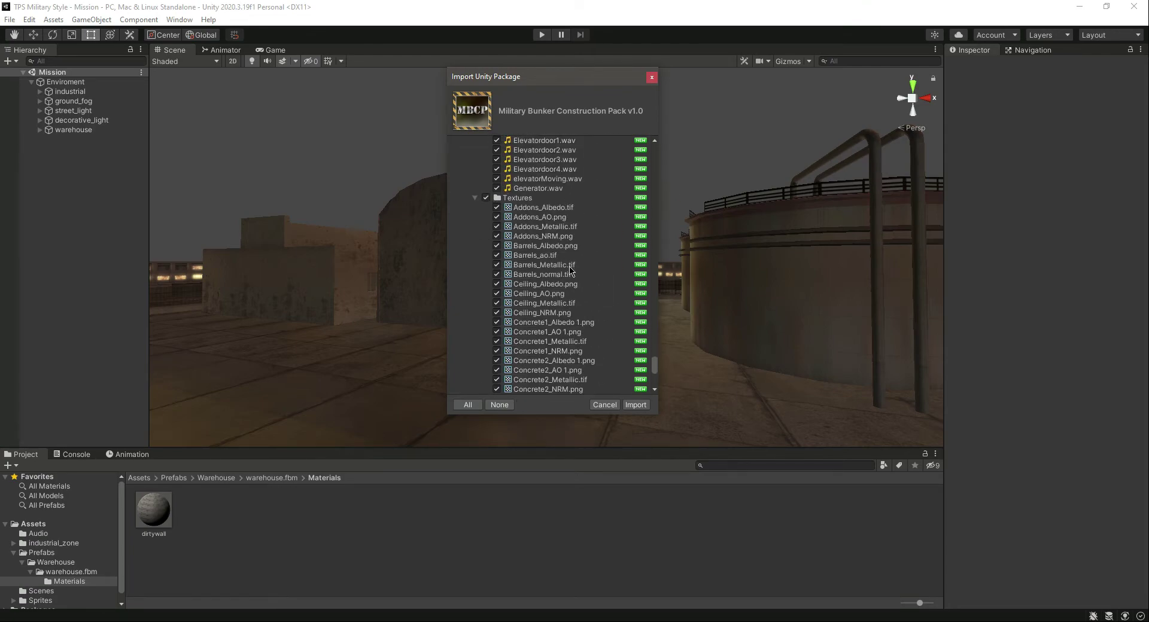
scroll(571, 271, "up", 5)
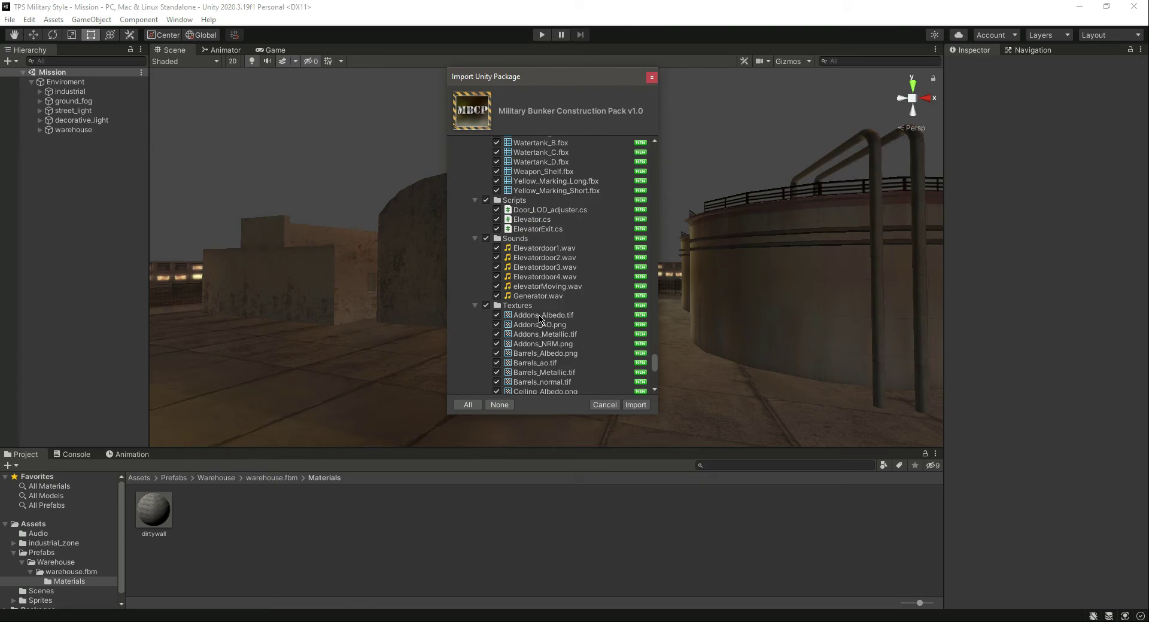
scroll(539, 318, "down", 10)
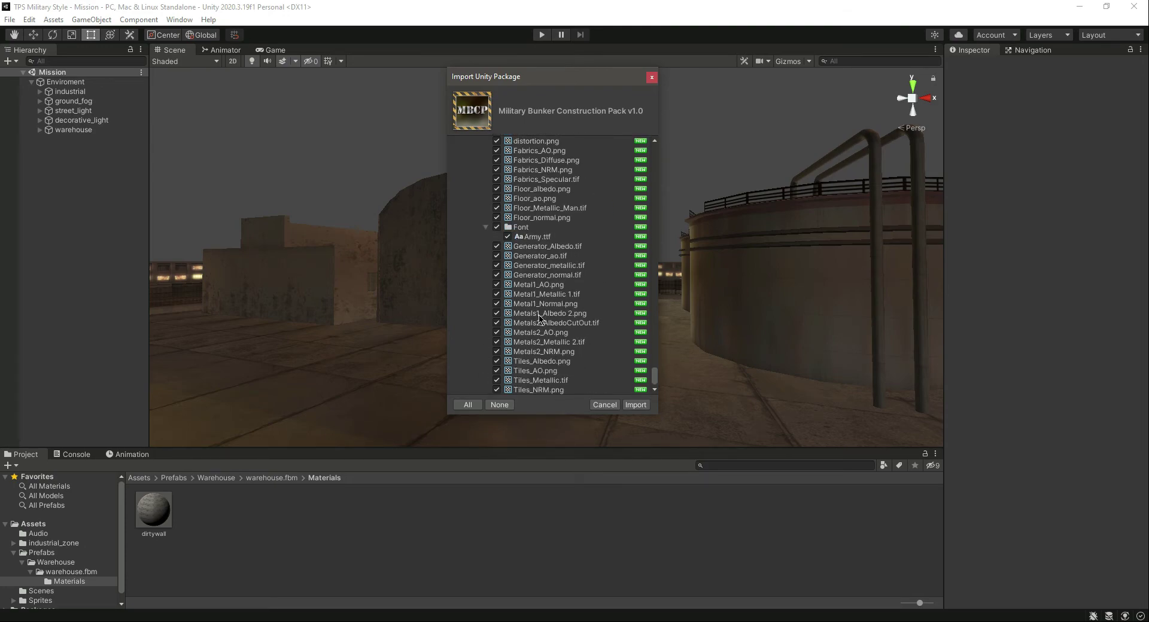
scroll(539, 318, "up", 10)
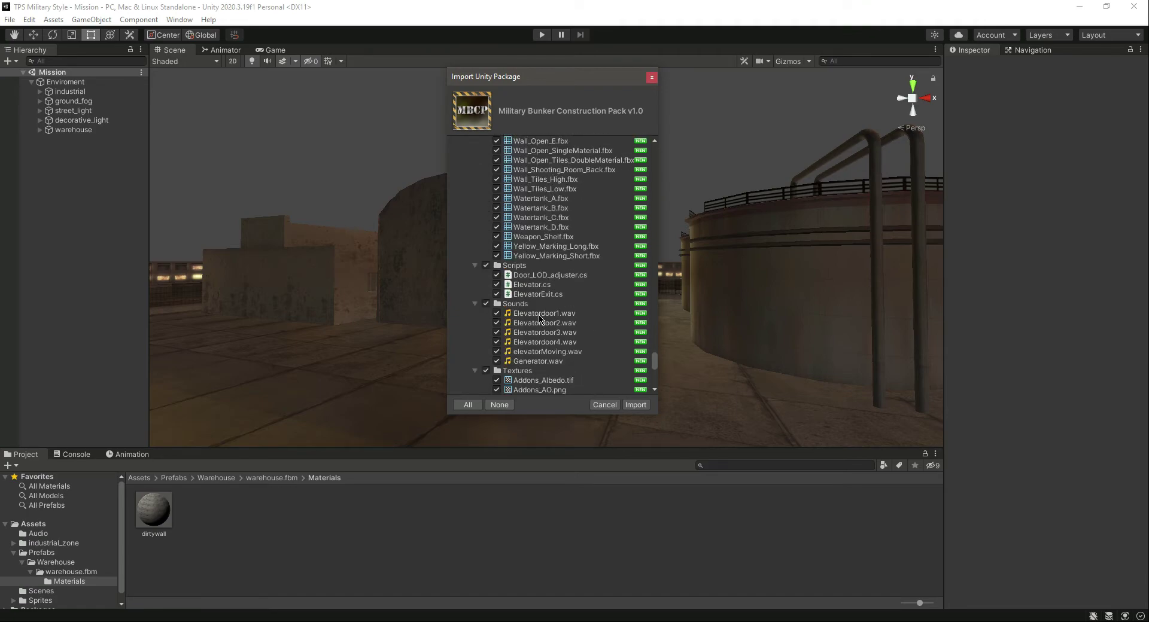
left_click(635, 405)
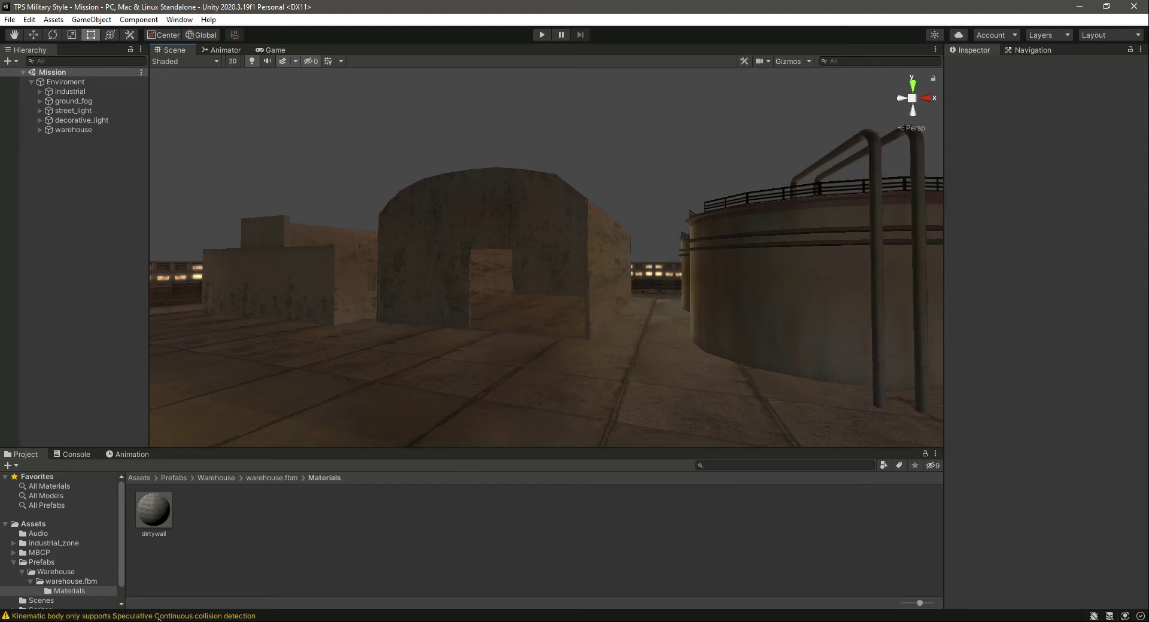
- Open the console to view the collision detection warning, clear it and return to the project files
left_click(155, 616)
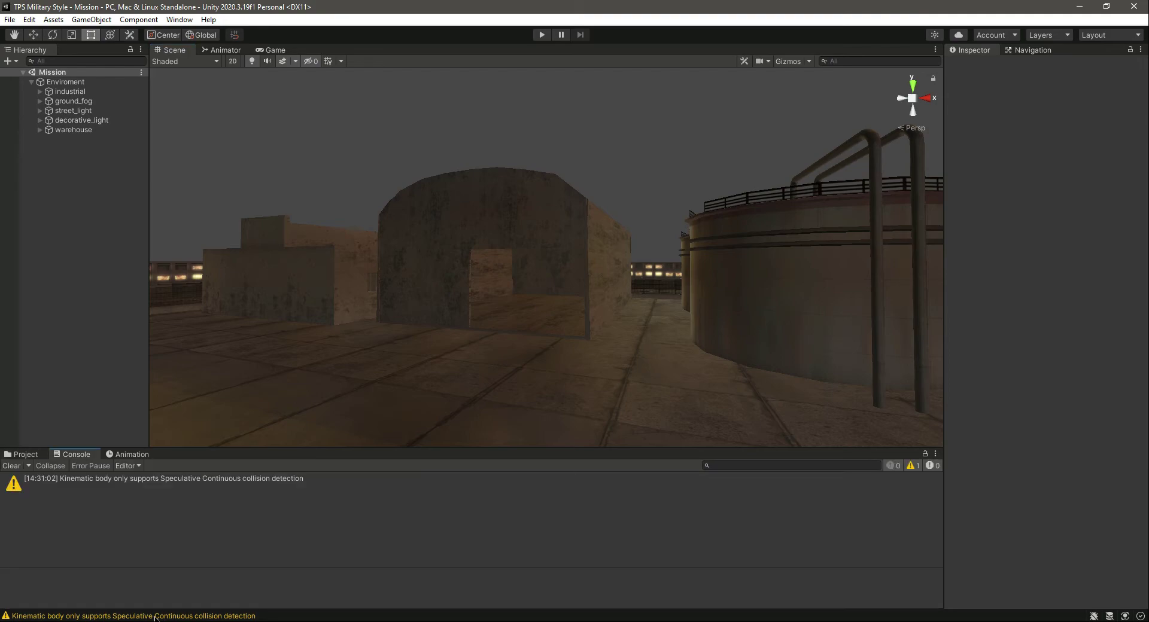
left_click(10, 465)
left_click(21, 454)
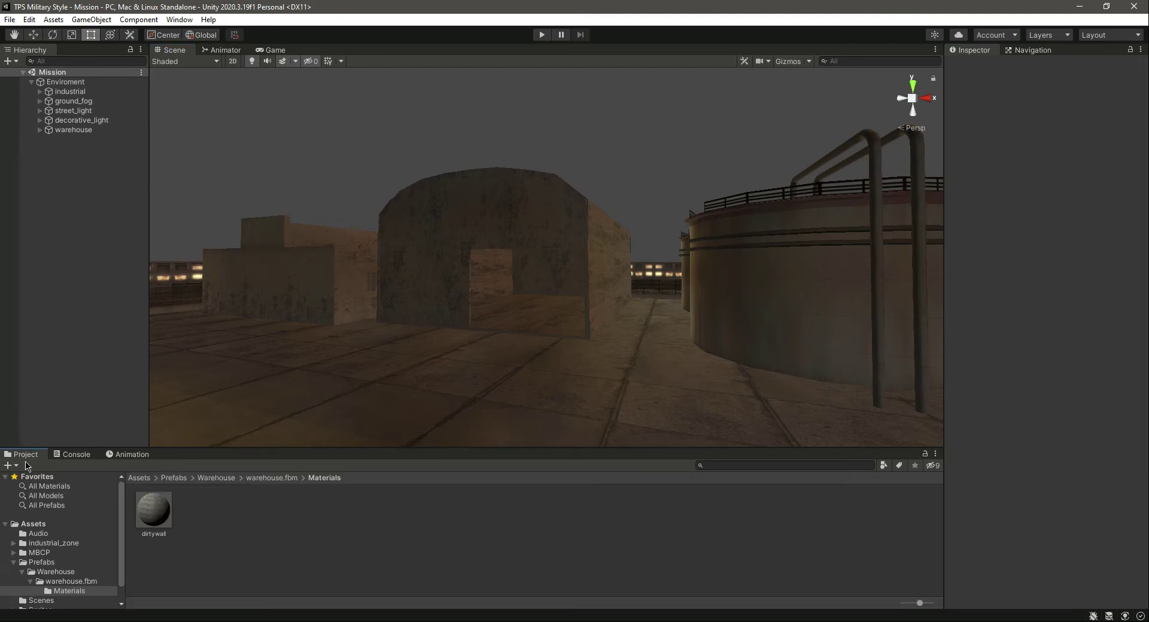
- Collapse the project's own Prefabs folder and browse the MBCP Prefabs subfolders, checking Cables and opening Construction
left_click(13, 563)
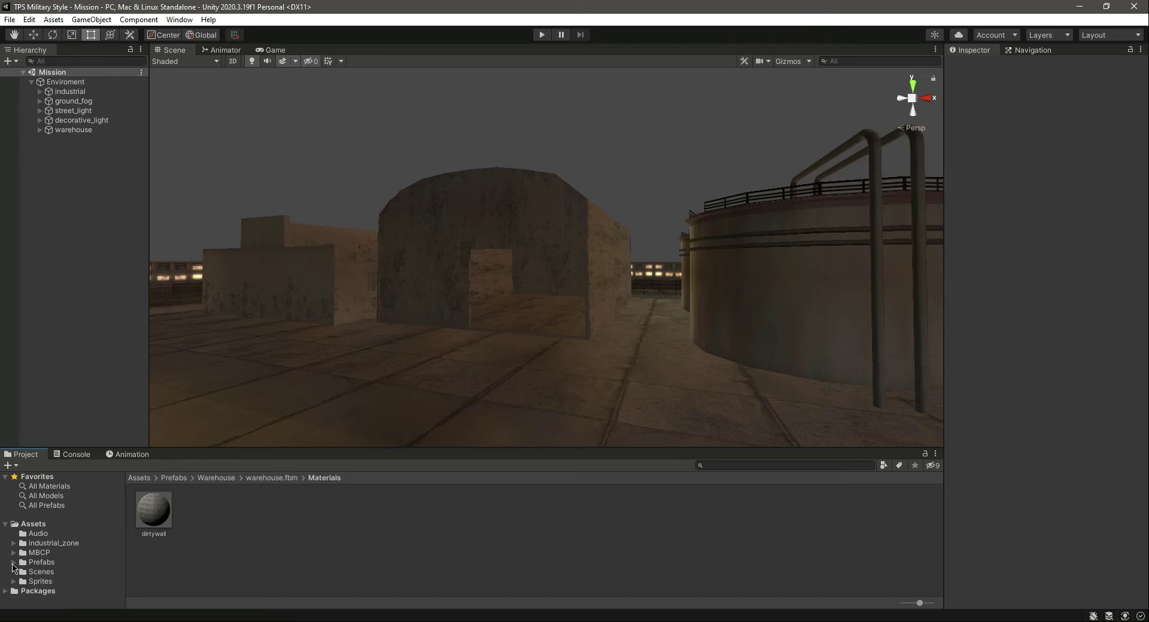
left_click(46, 551)
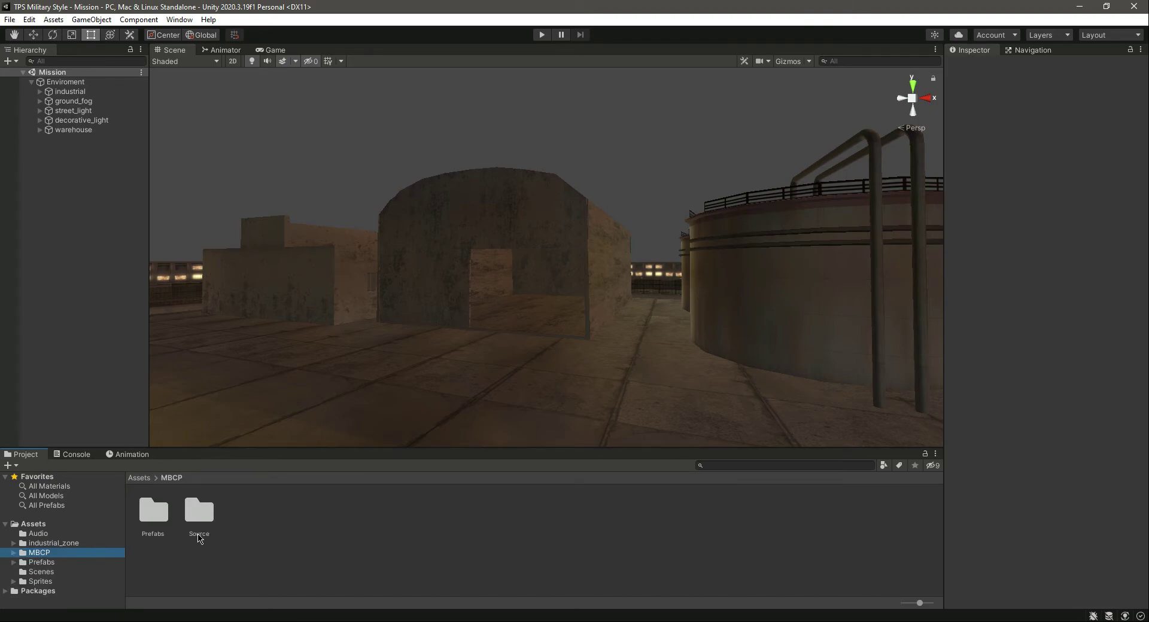
double_click(153, 513)
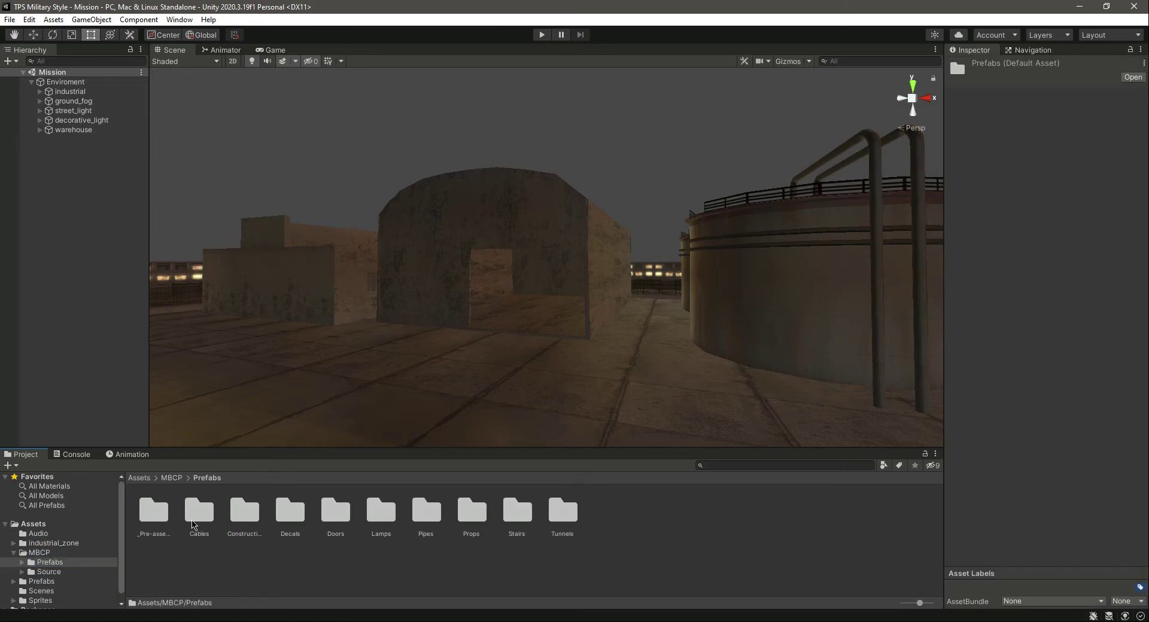
double_click(192, 520)
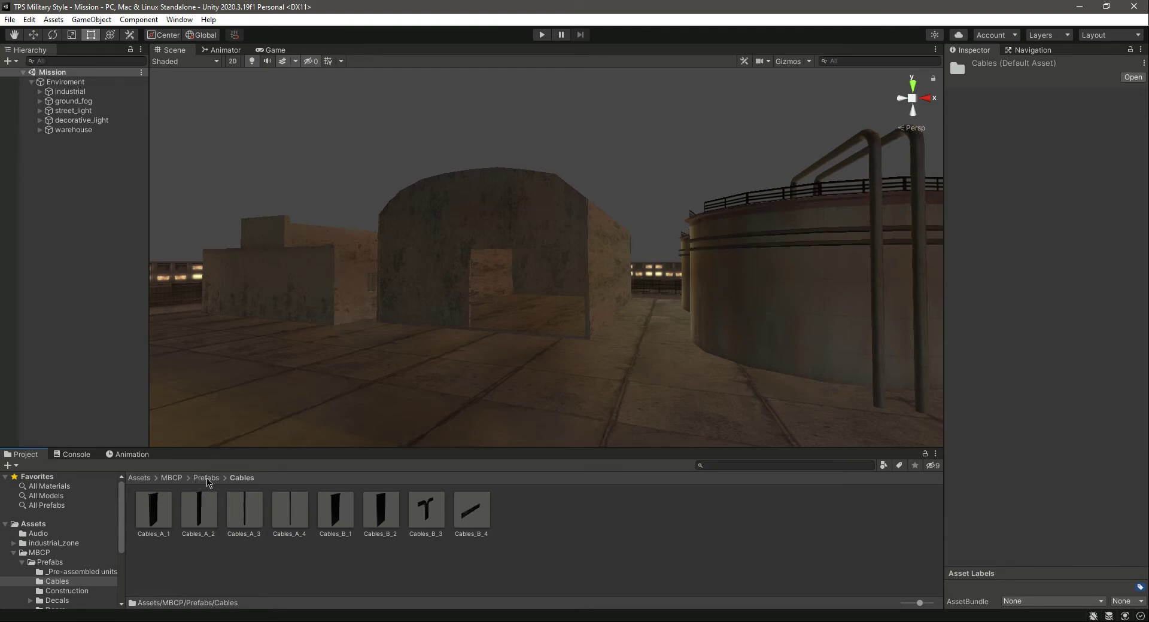
left_click(207, 478)
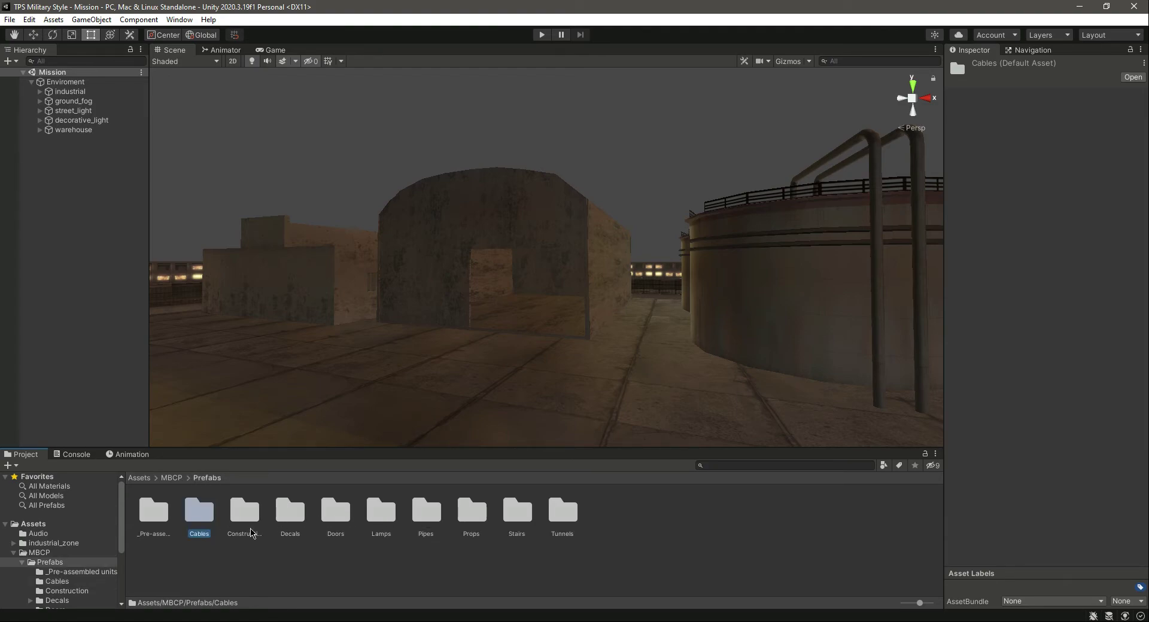
left_click(251, 532)
double_click(245, 514)
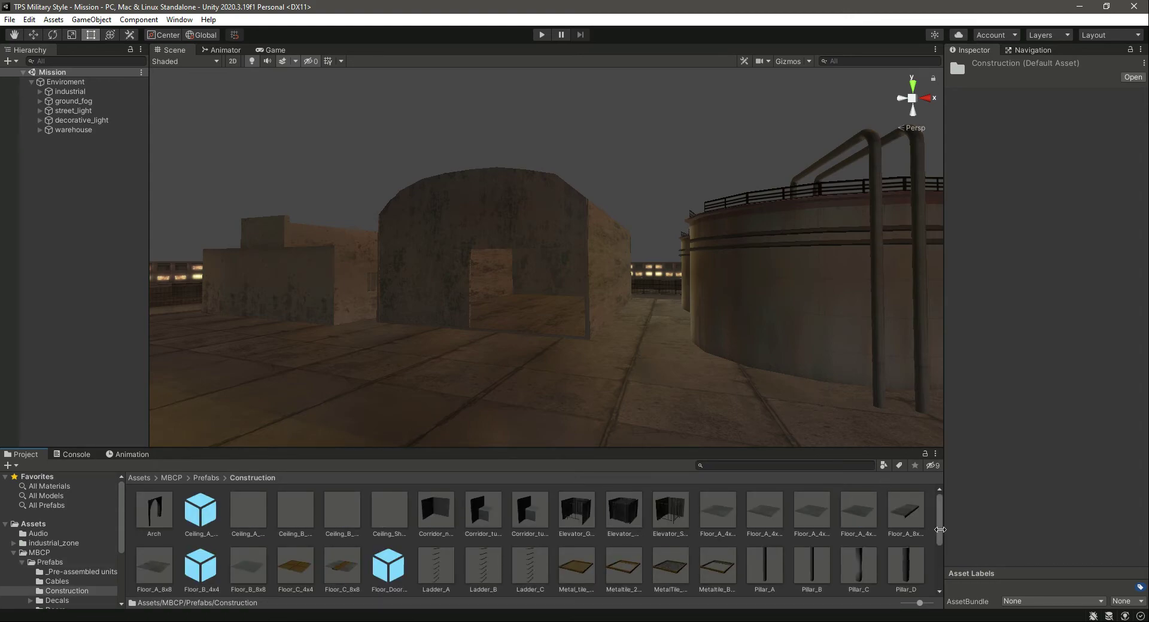
- Try placing the Rails_Stairs prefab from the Construction folder on the ground in front of the warehouse
scroll(933, 556, "down", 4)
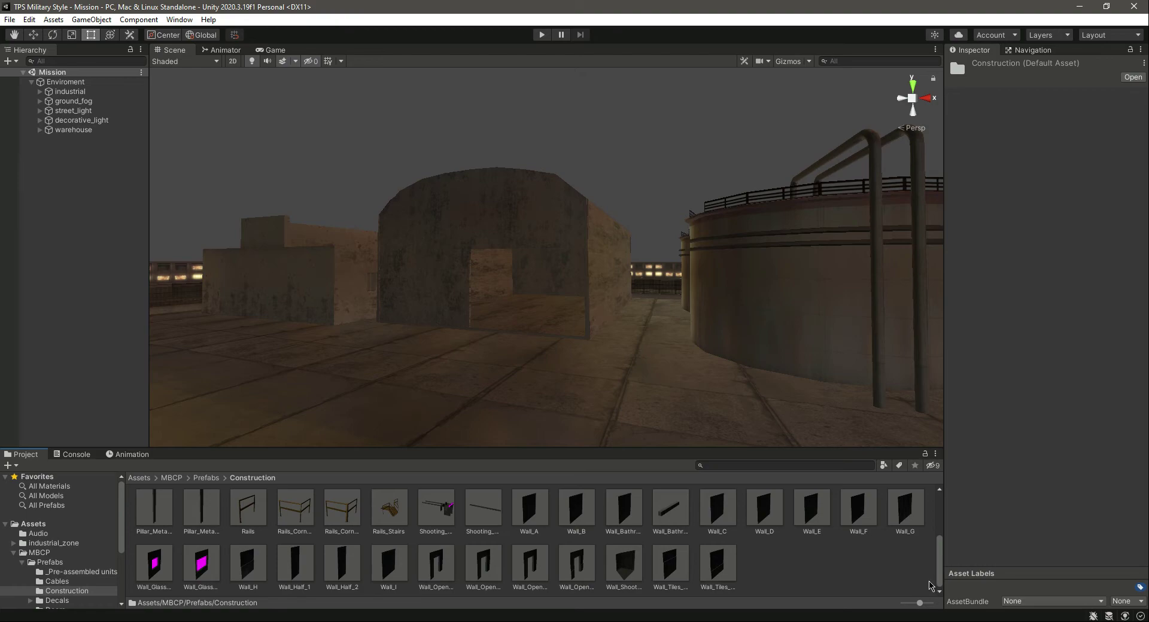
scroll(930, 585, "up", 2)
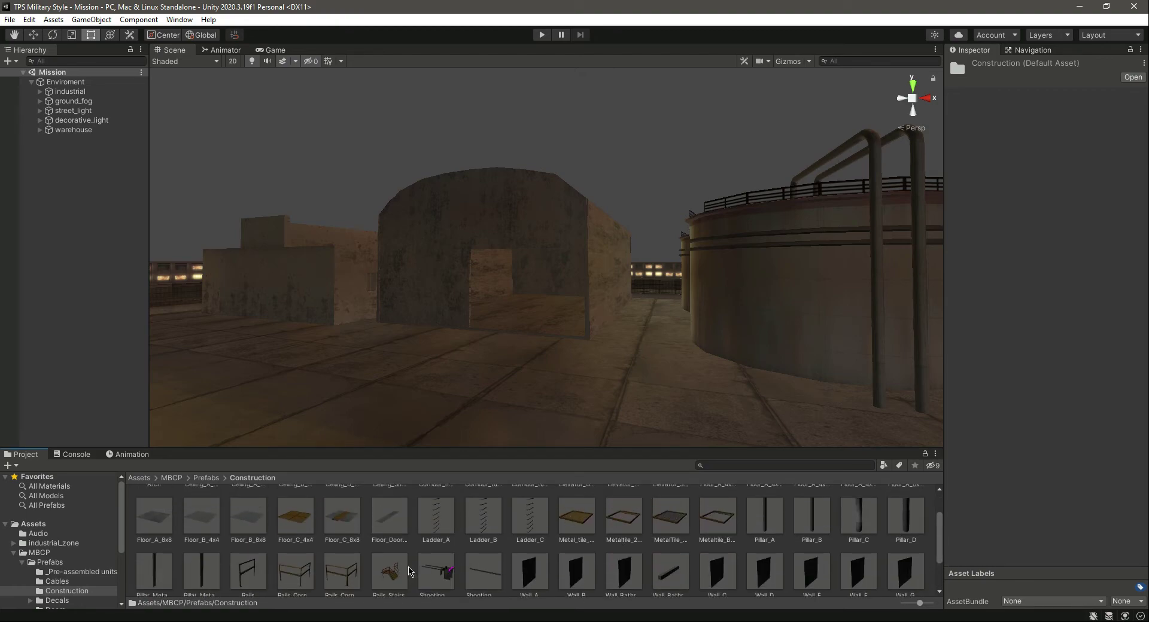
left_click_drag(394, 587, 518, 388)
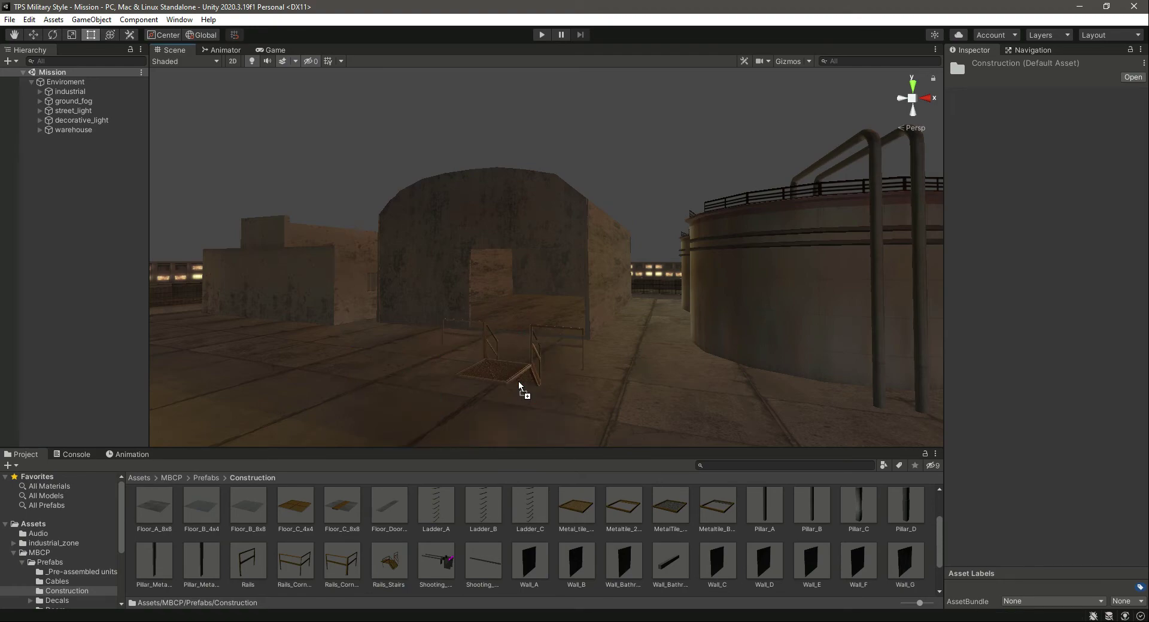
left_click_drag(519, 386, 393, 575)
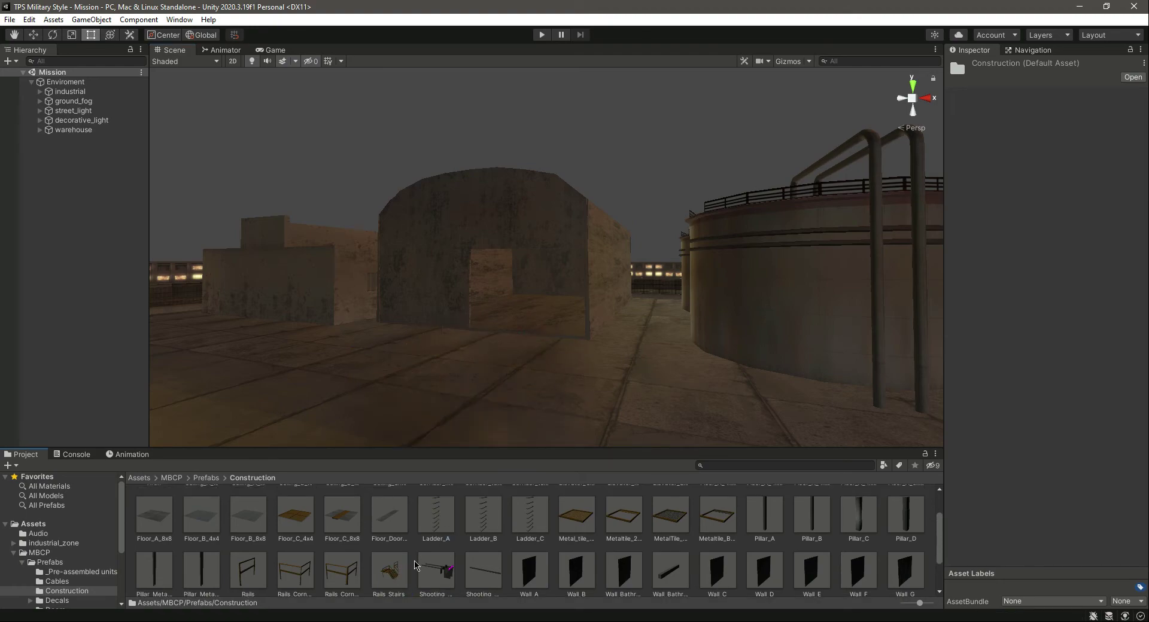
- Look through the Construction prefabs again and inspect the warehouse's interior floor and doorway
scroll(416, 565, "up", 2)
scroll(415, 565, "down", 5)
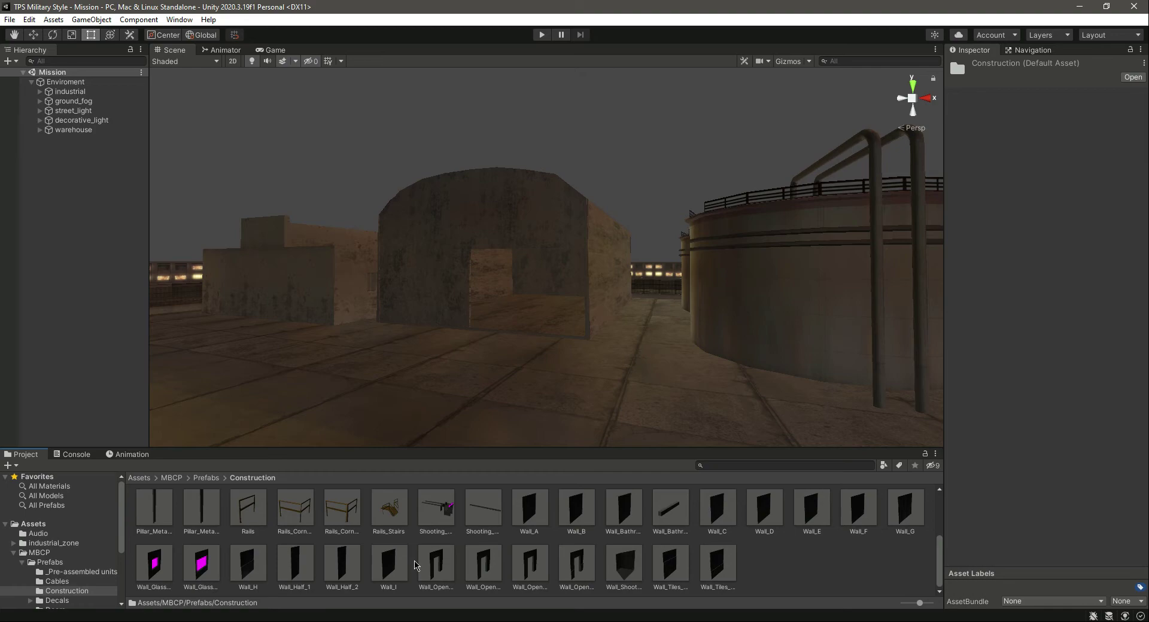
scroll(415, 564, "up", 1)
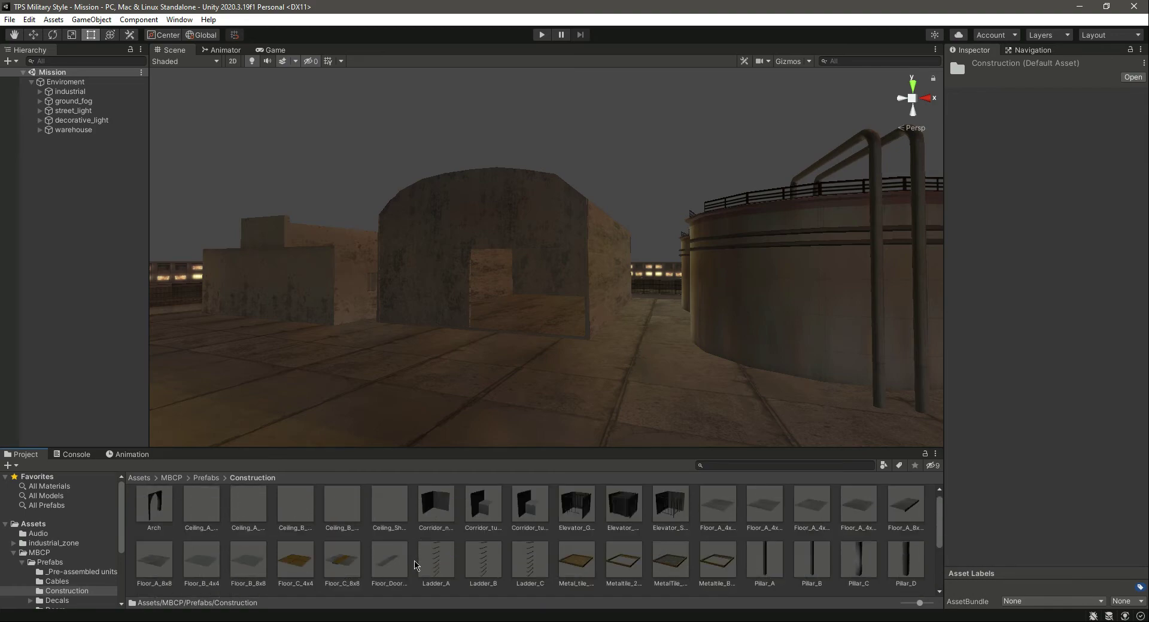
scroll(415, 565, "down", 1)
scroll(567, 273, "down", 5)
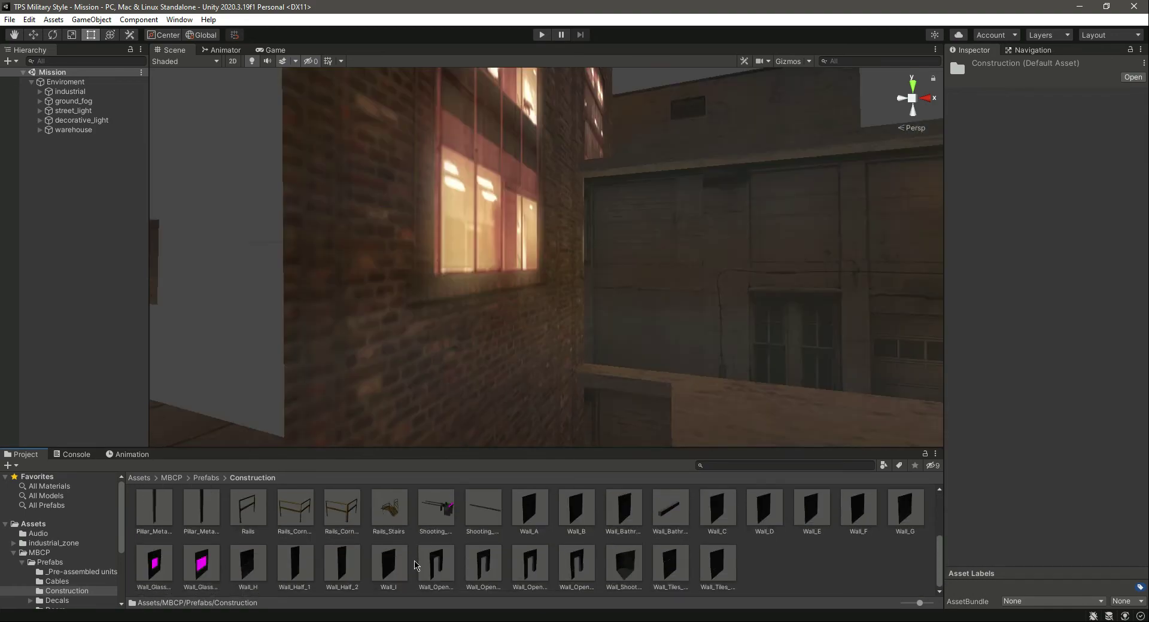
scroll(567, 273, "up", 6)
right_click_drag(587, 323, 304, 441)
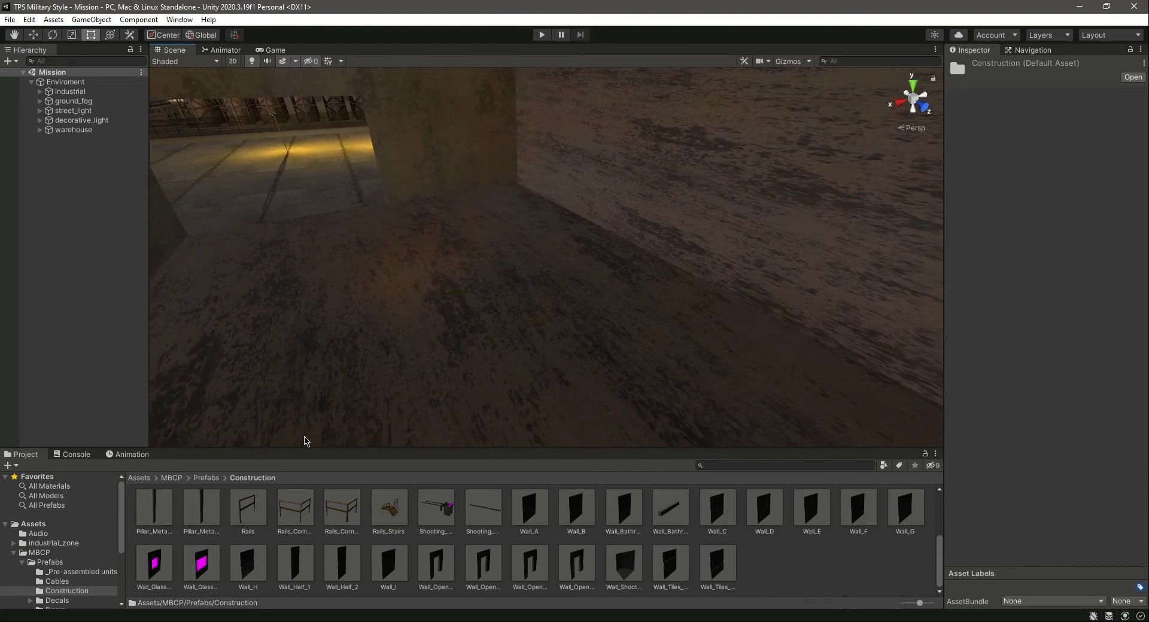
- Open the MBCP Prefabs folder's Props subfolder and browse its contents to find the Generator prefab
left_click(207, 478)
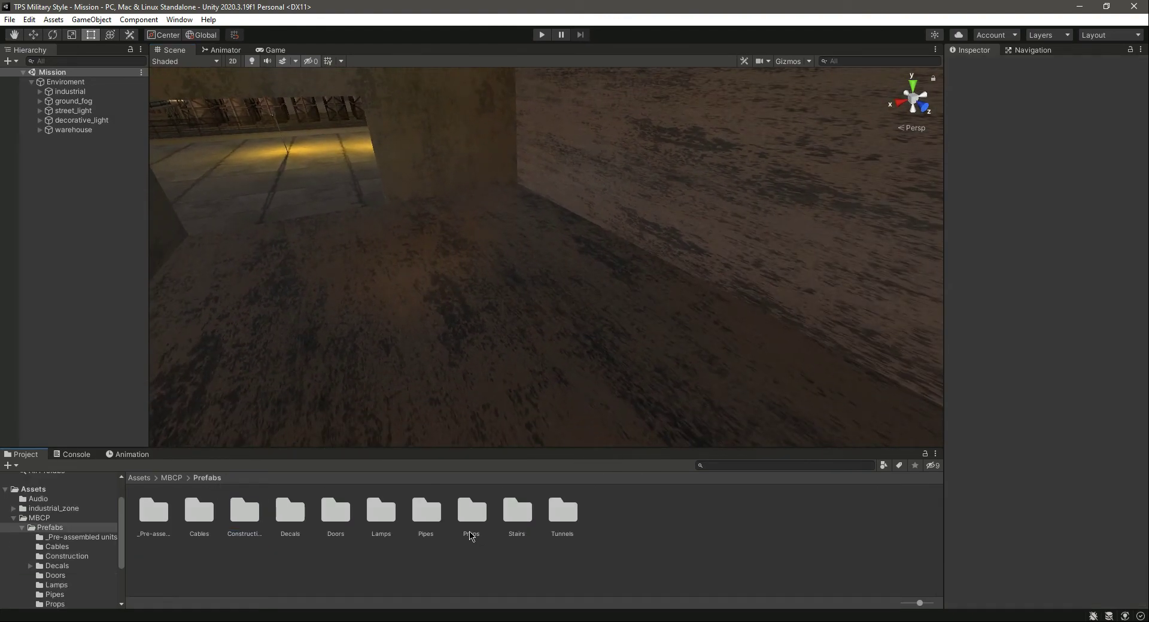
double_click(473, 518)
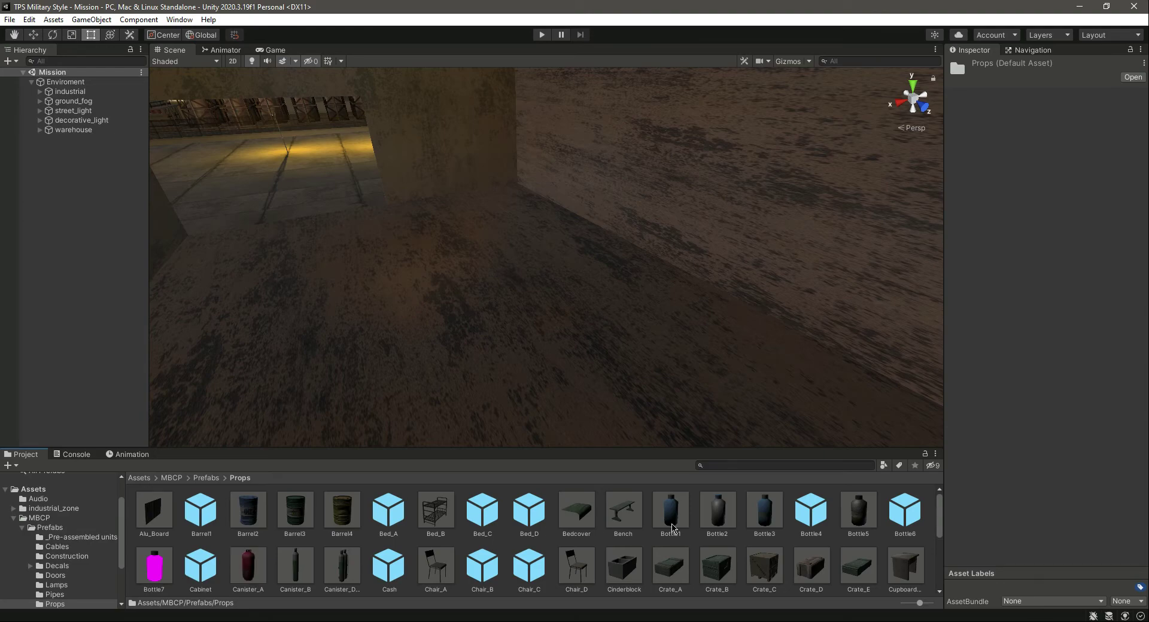
scroll(671, 528, "down", 5)
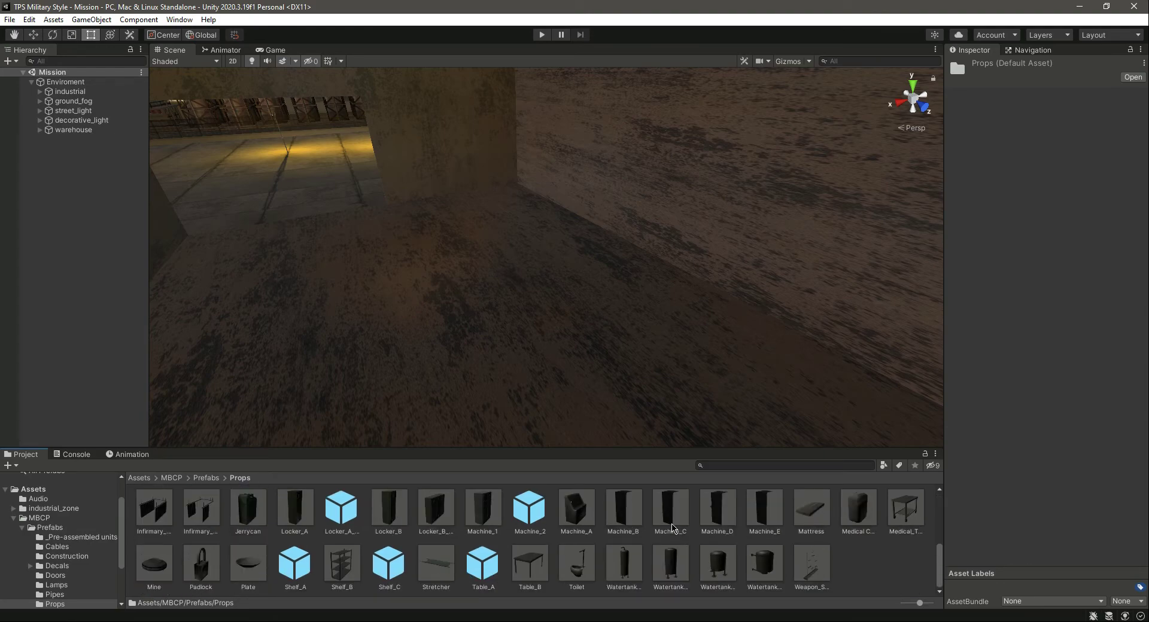
scroll(673, 529, "up", 1)
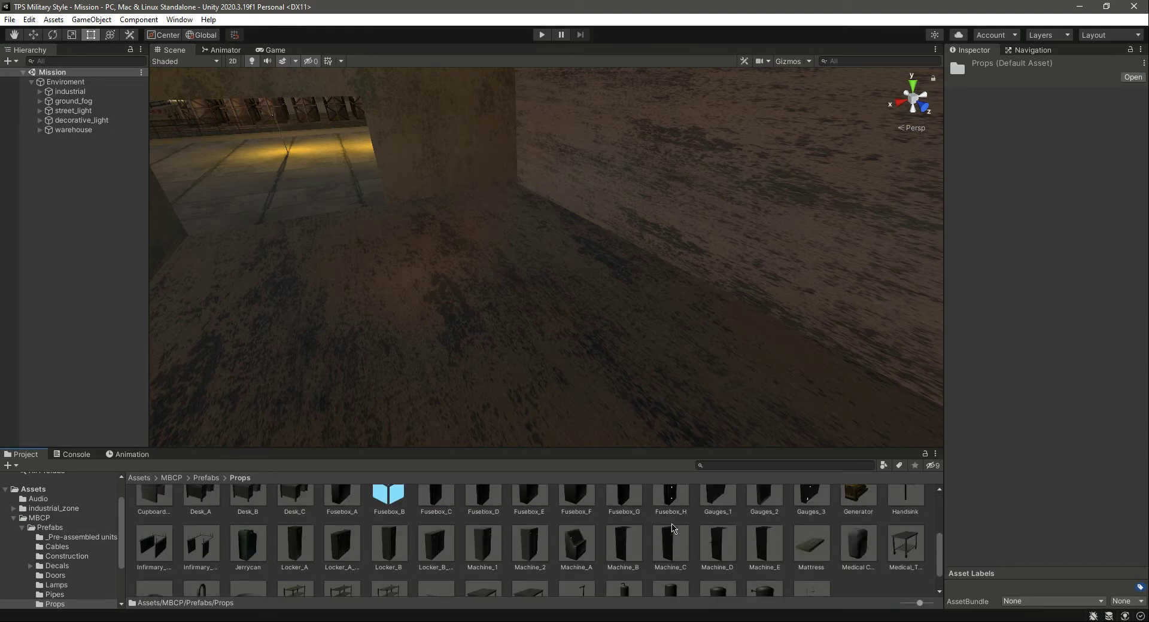
scroll(862, 546, "up", 1)
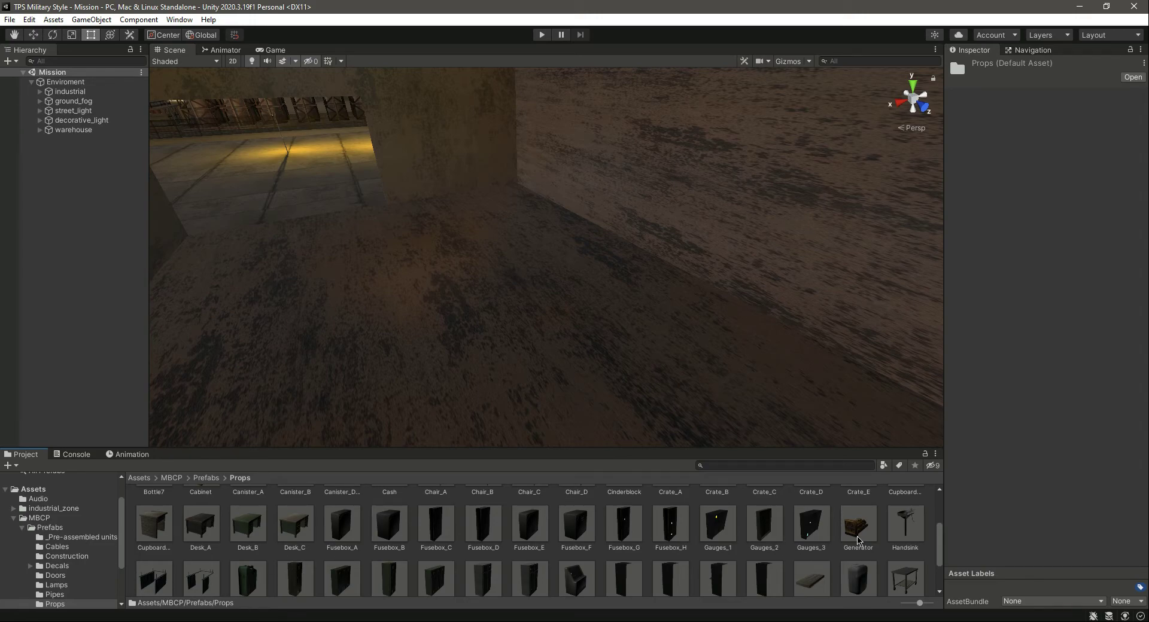
- Select all six Cube parts of the warehouse, widen them slightly on both sides, and save the scene
right_click_drag(365, 393, 444, 275)
key("Right")
key("Up")
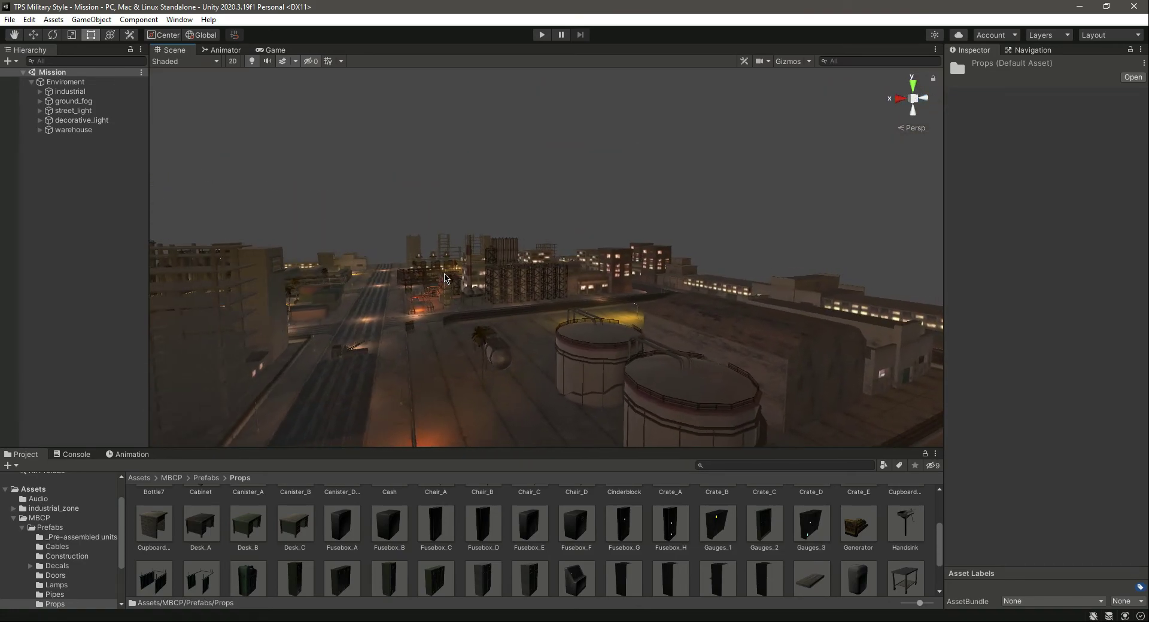
key("Right")
right_click_drag(474, 338, 466, 367)
left_click(39, 130)
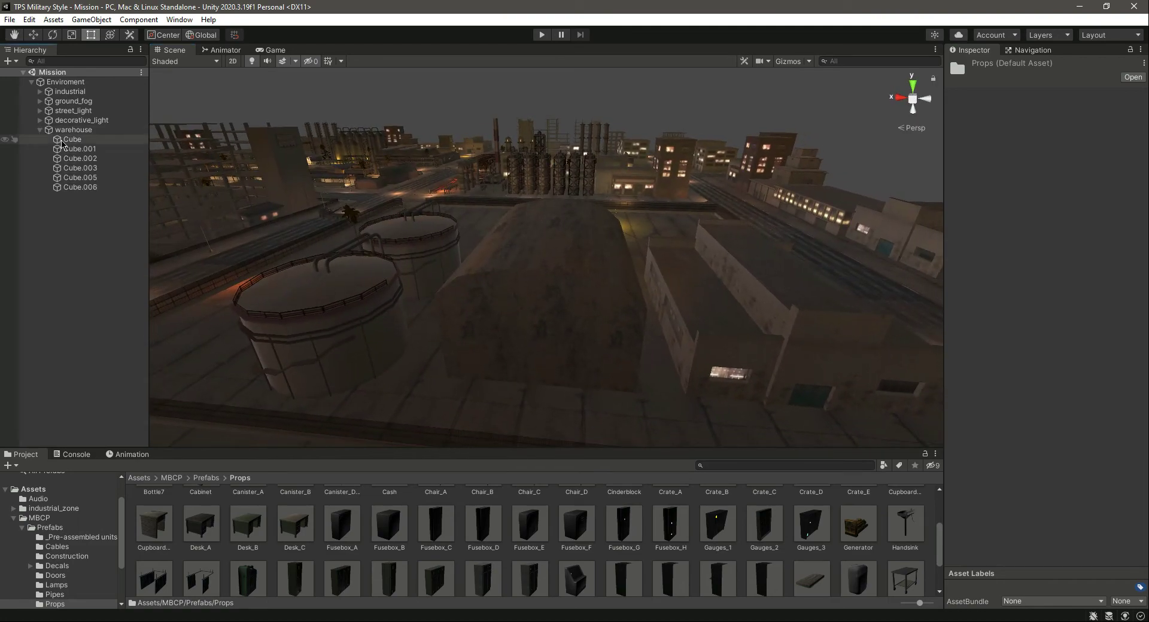
left_click(72, 142)
left_click(78, 149, "ctrl")
left_click(91, 159, "ctrl")
left_click(99, 168, "ctrl")
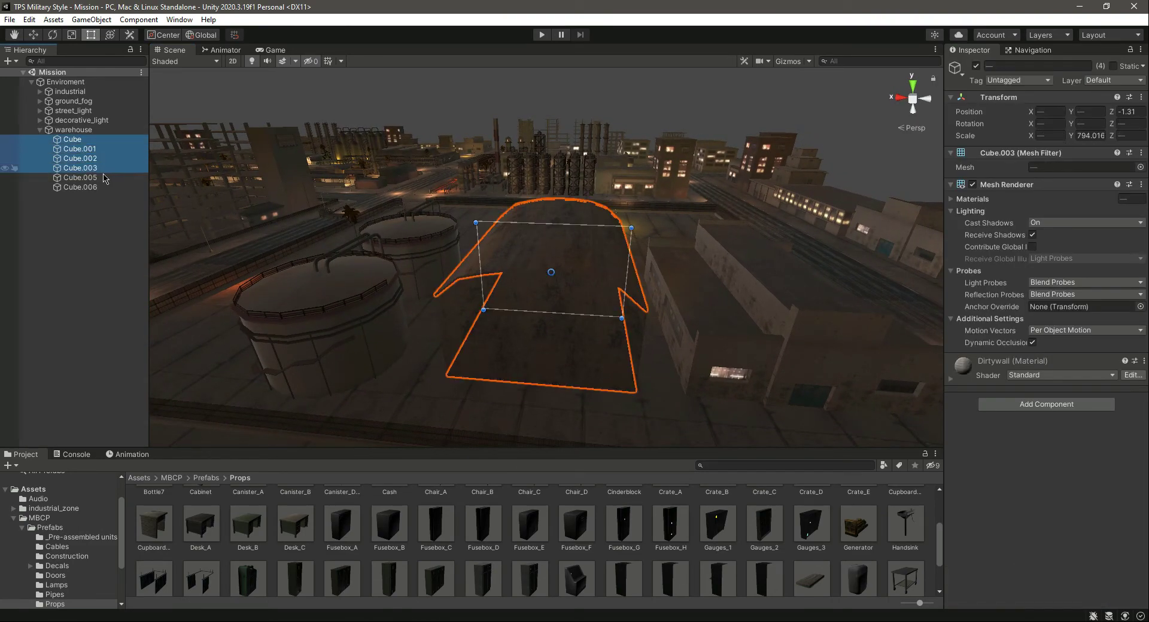
left_click(104, 178, "ctrl")
left_click(90, 188, "ctrl")
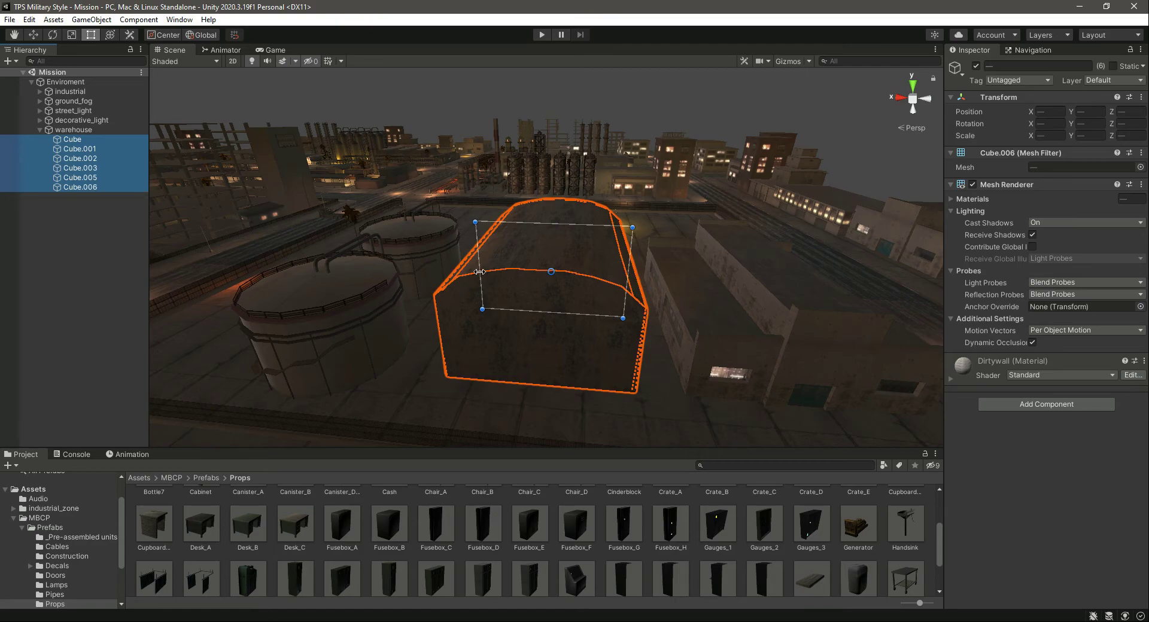
left_click_drag(480, 272, 458, 268)
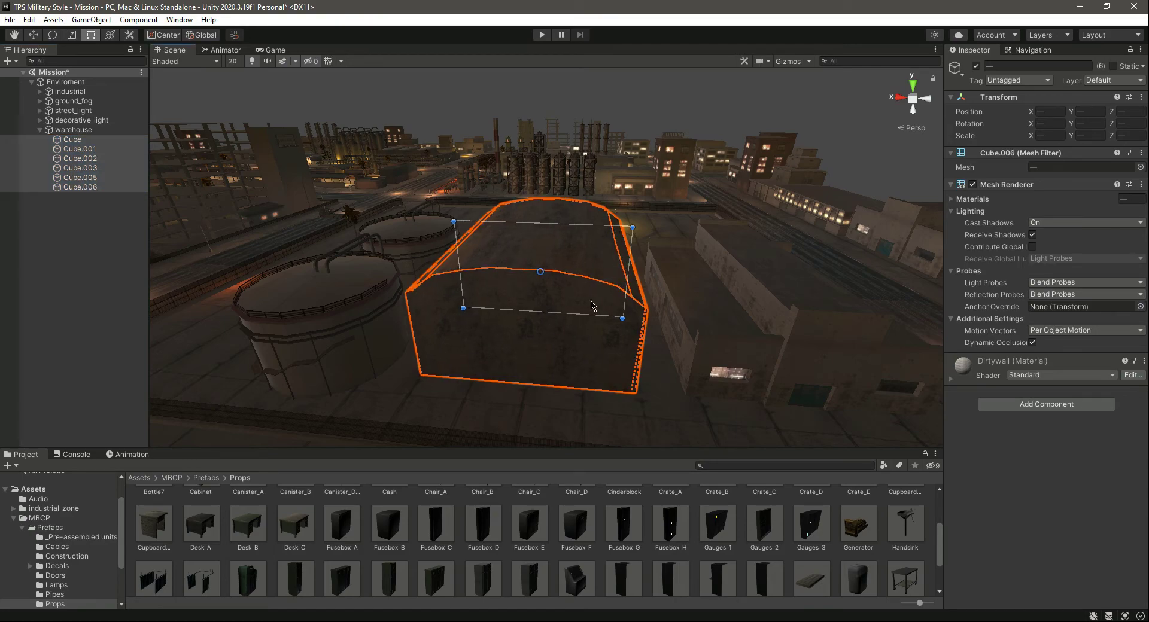
left_click_drag(625, 283, 636, 286)
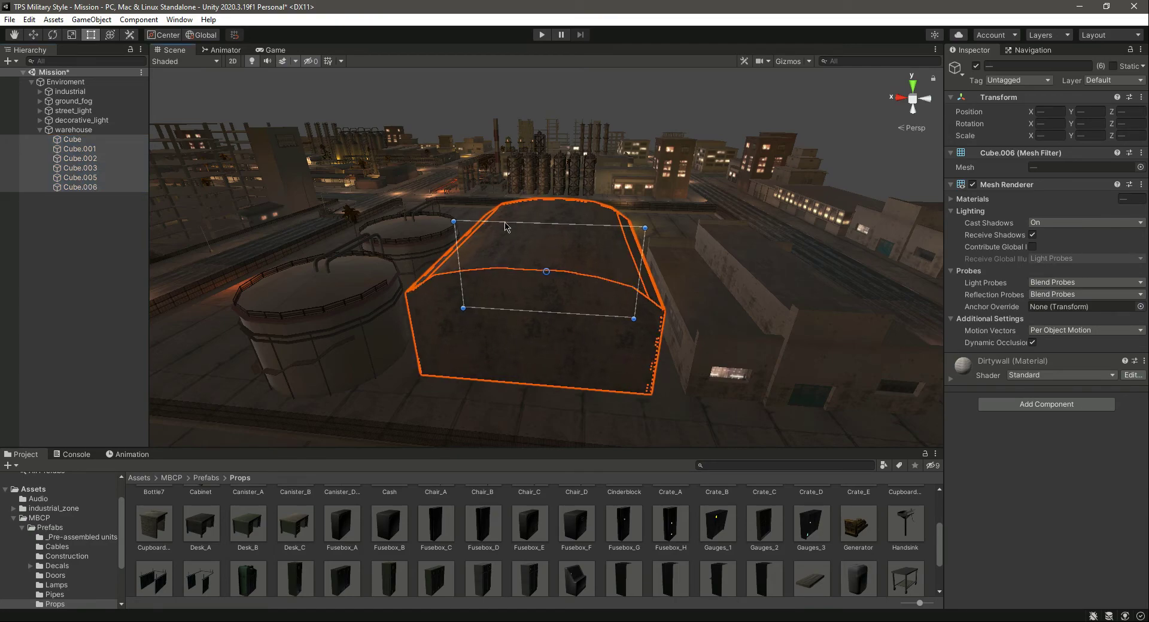
key("ctrl+s")
- Create an empty child object under warehouse and name it Genenrators
scroll(675, 365, "up", 6)
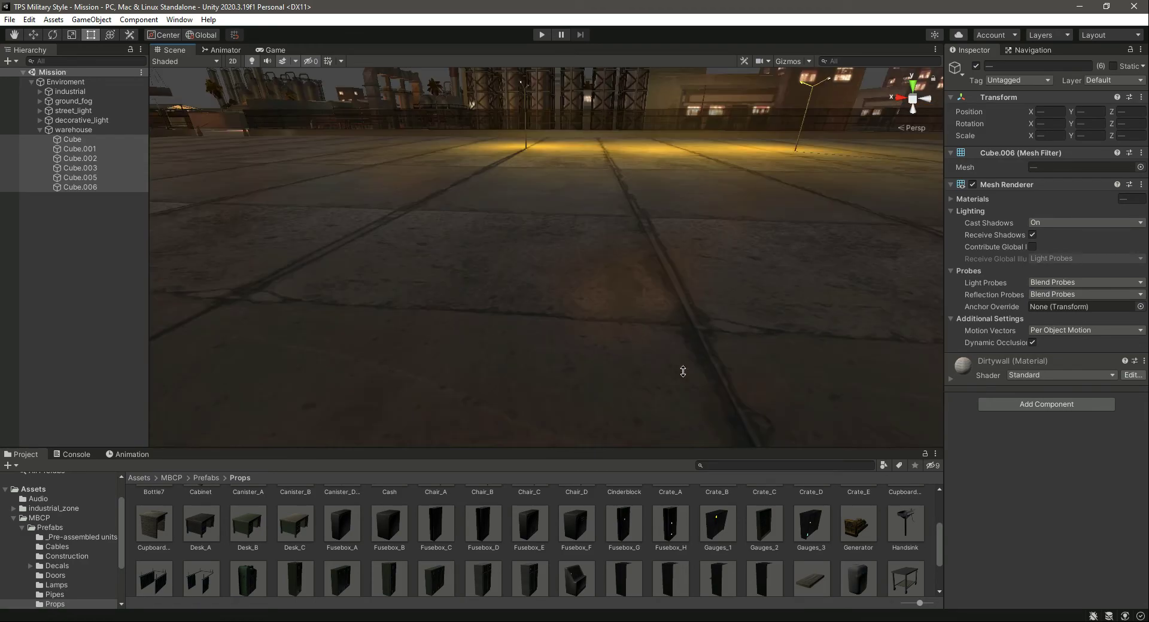
scroll(683, 372, "down", 2)
left_click(133, 246)
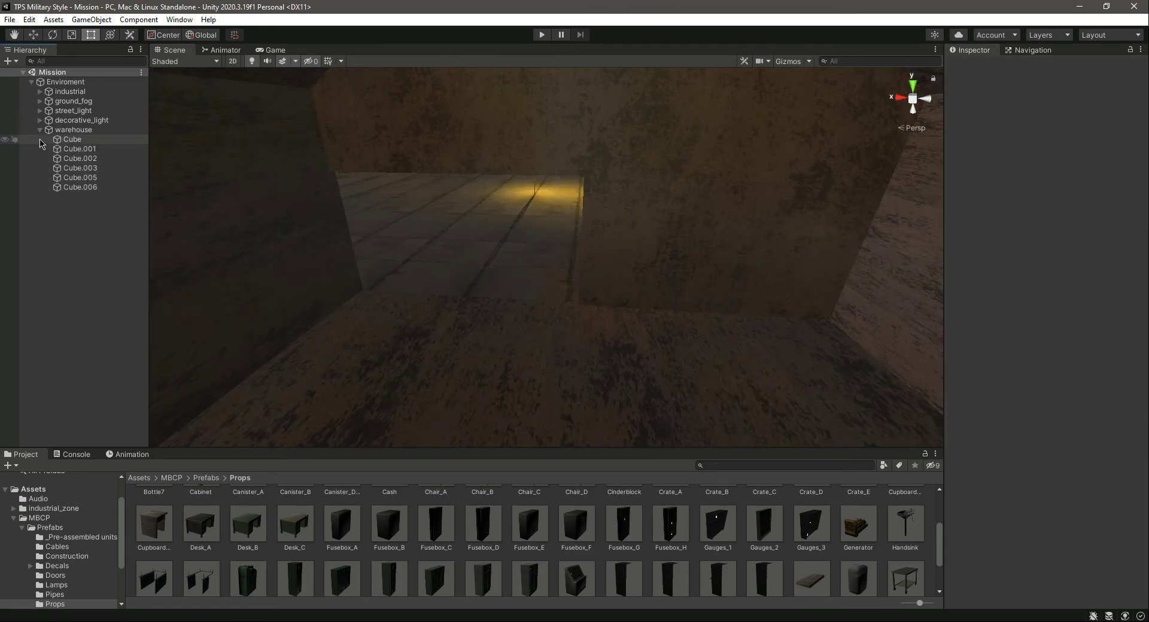
left_click(40, 129)
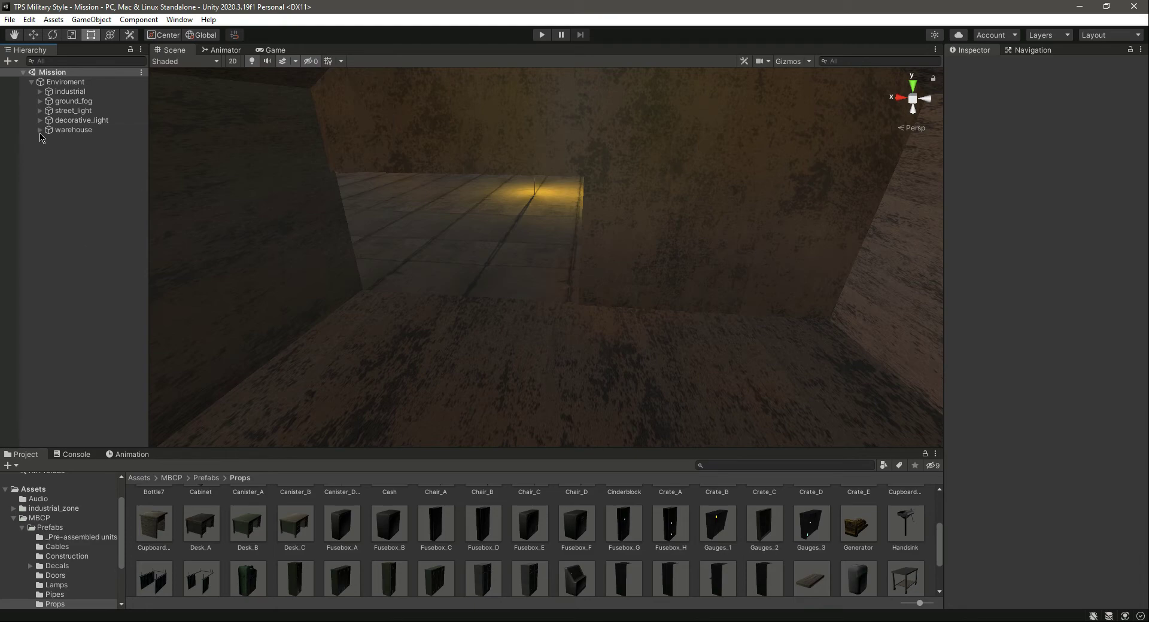
left_click(39, 129)
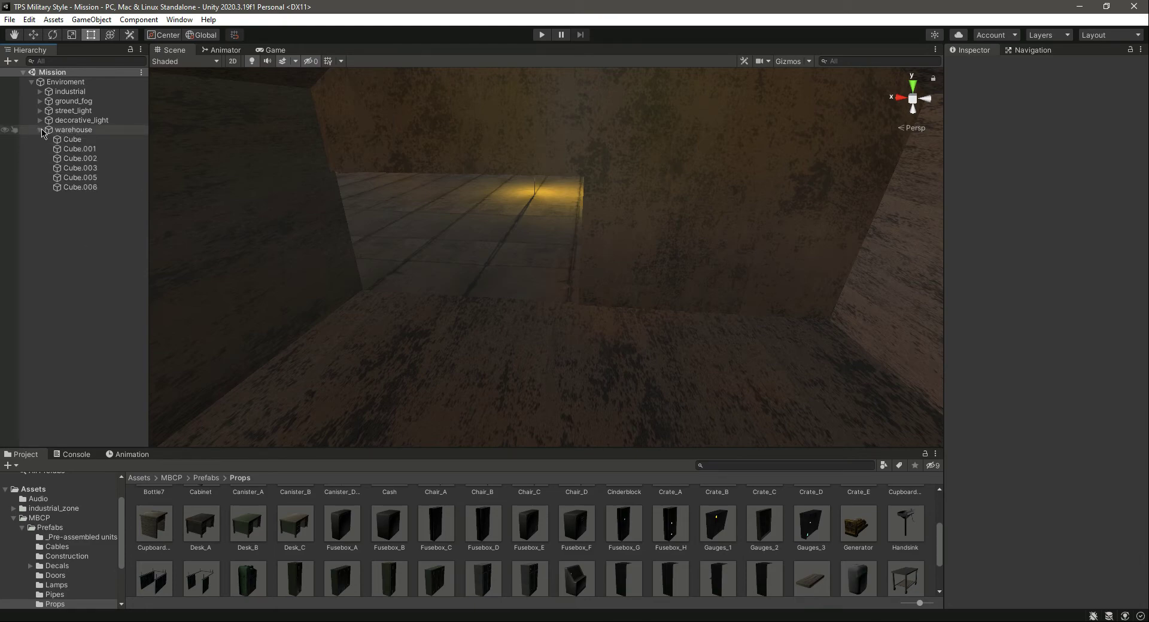
right_click(59, 130)
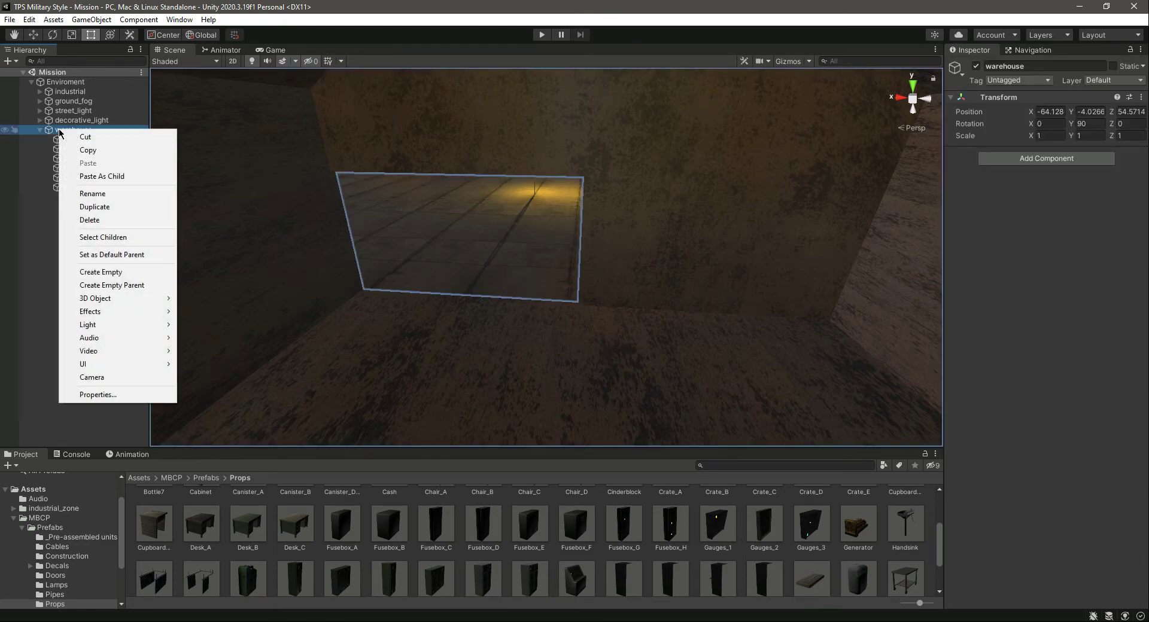
left_click(133, 271)
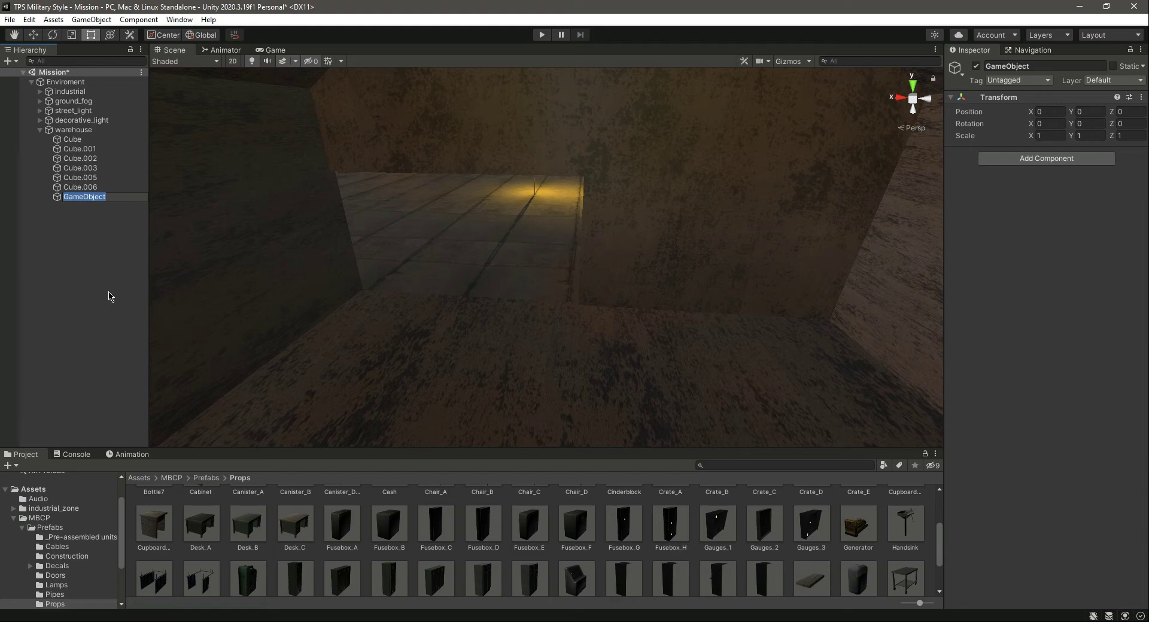
type("Genenrators")
key("Return")
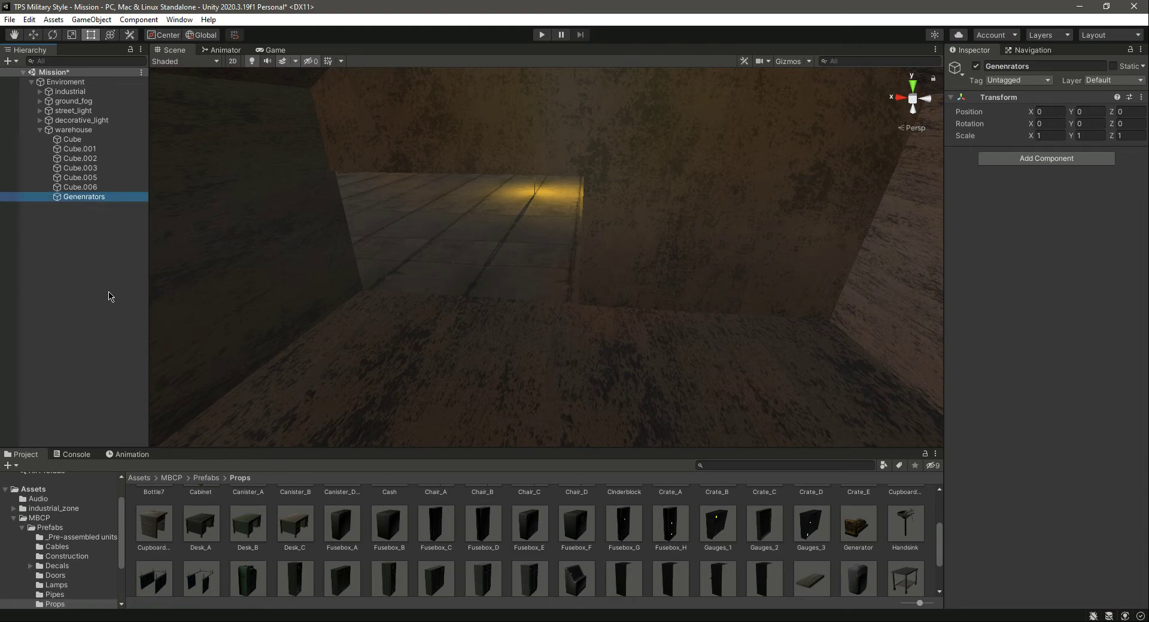
- Place the Generator prefab inside the warehouse, raise it to Y 0.45 and move it along the wall to about Z 80.86
left_click_drag(857, 524, 853, 445)
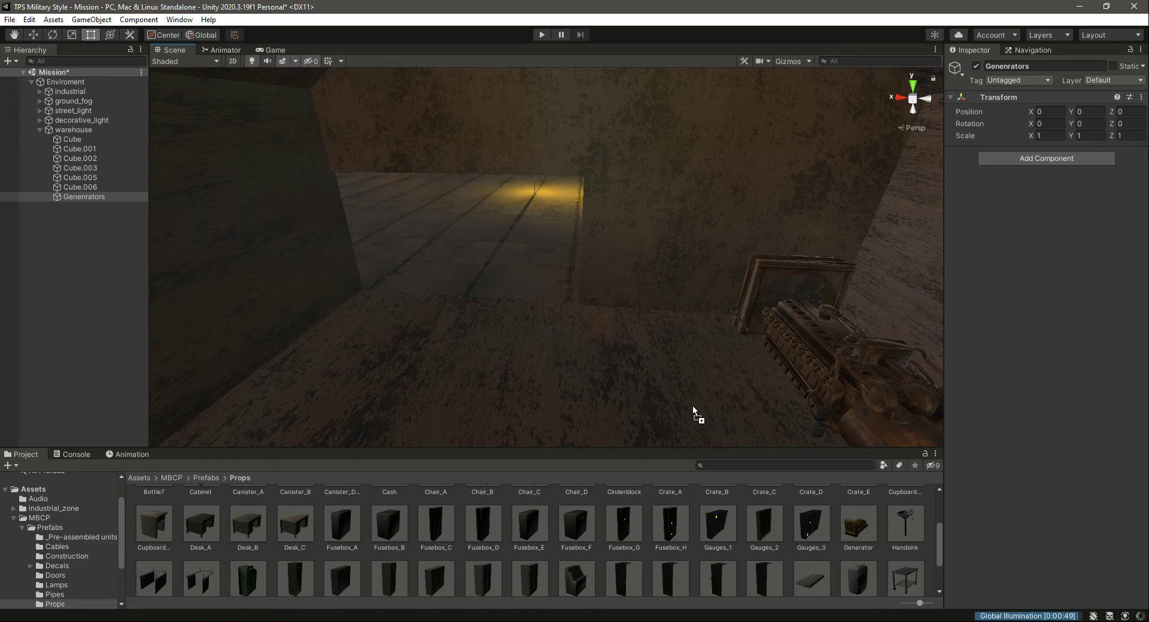
right_click_drag(597, 375, 723, 379)
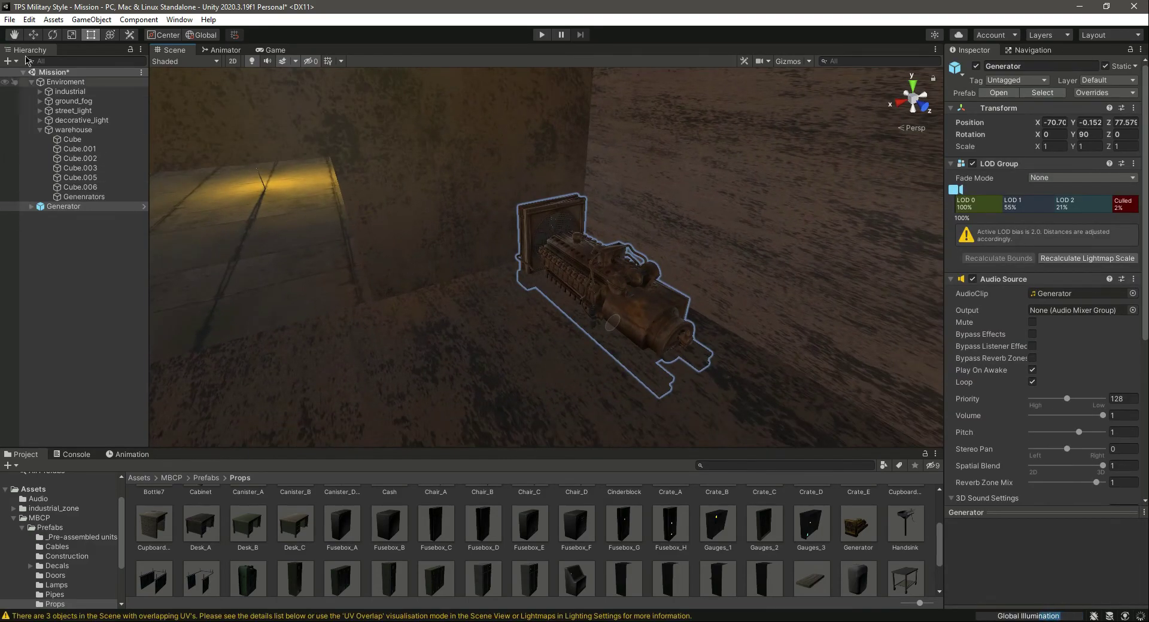
left_click_drag(617, 286, 624, 275)
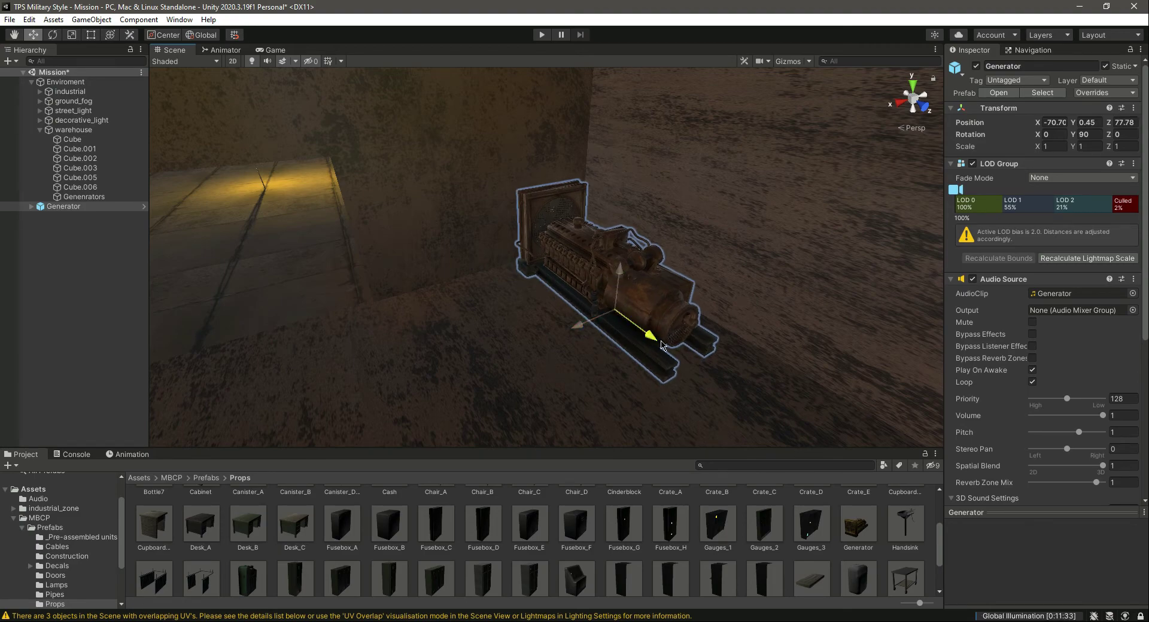
left_click_drag(647, 338, 714, 406)
right_click_drag(543, 379, 778, 384)
left_click_drag(389, 341, 419, 343)
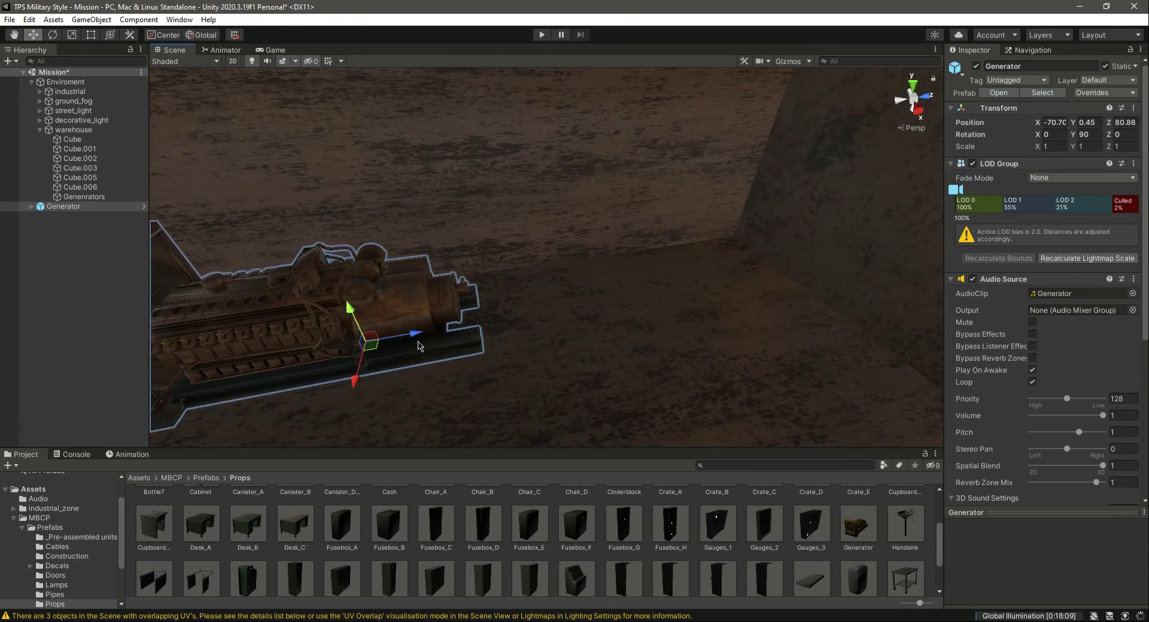
right_click_drag(624, 346, 411, 351)
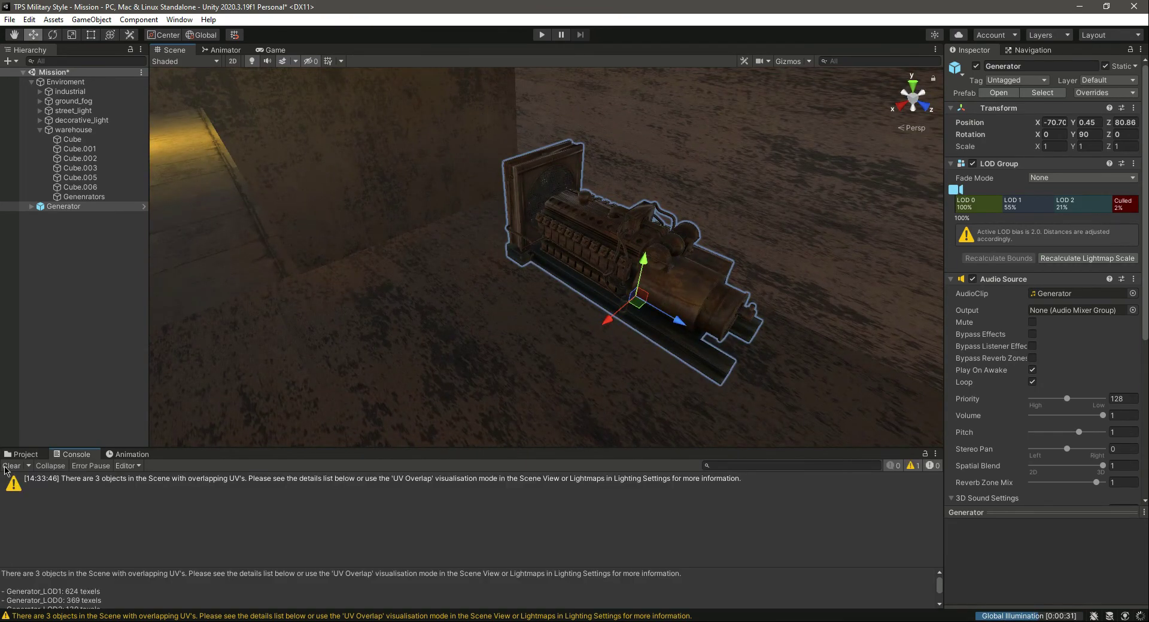
- Completely unpack the Generator prefab instance and remove its Audio Source component
right_click(57, 207)
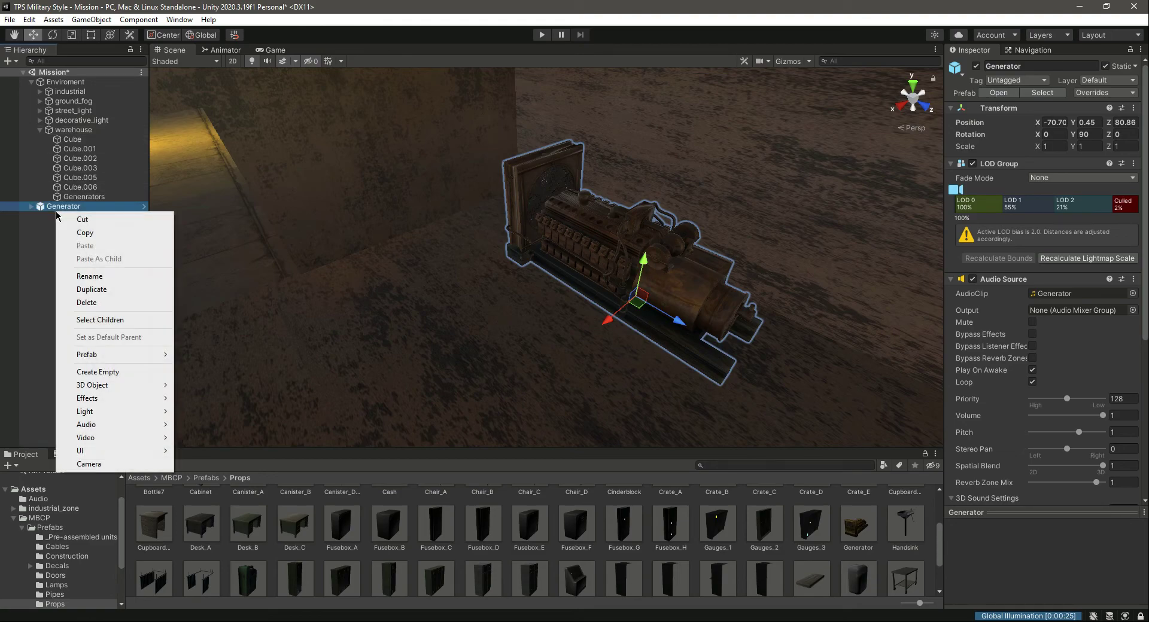
mouse_move(119, 354)
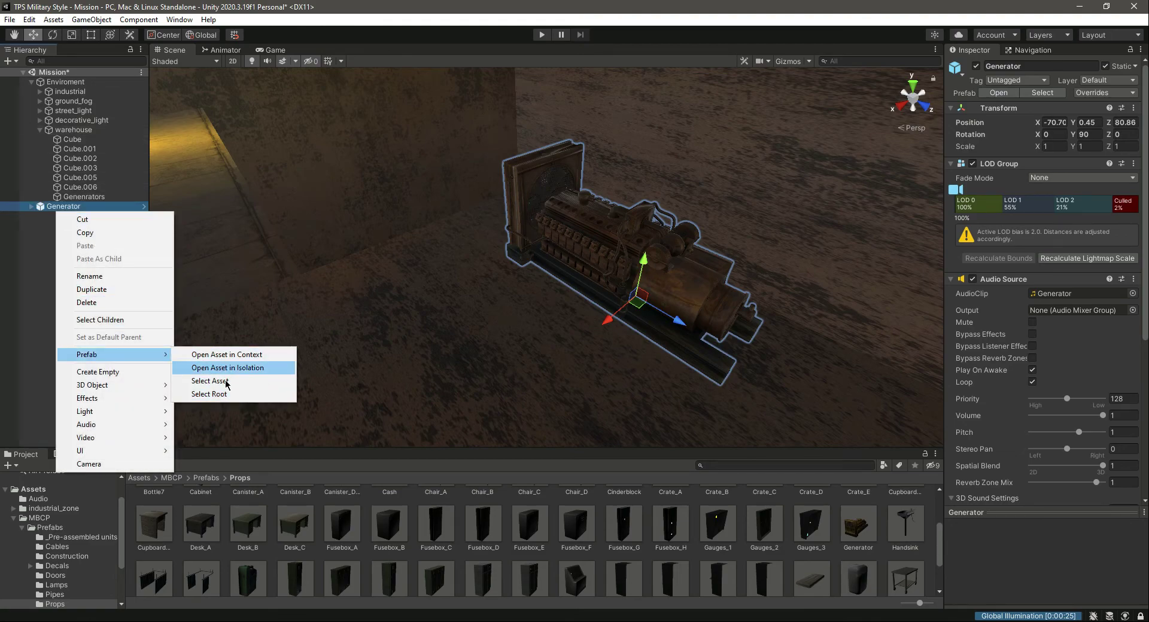
left_click(7, 245)
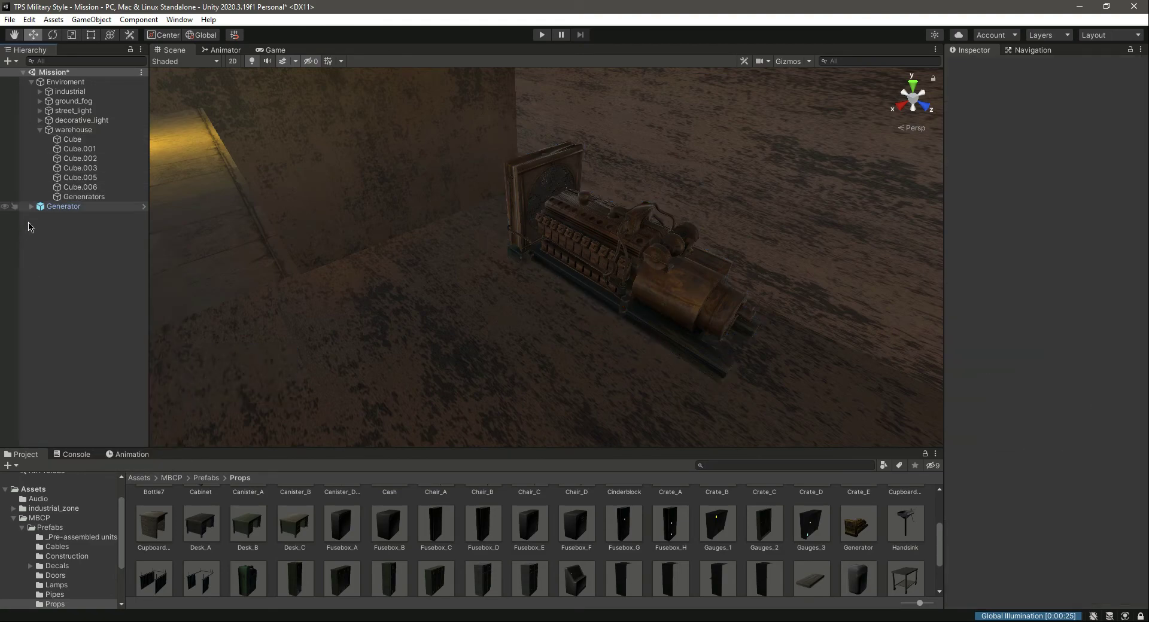
right_click(60, 207)
mouse_move(116, 353)
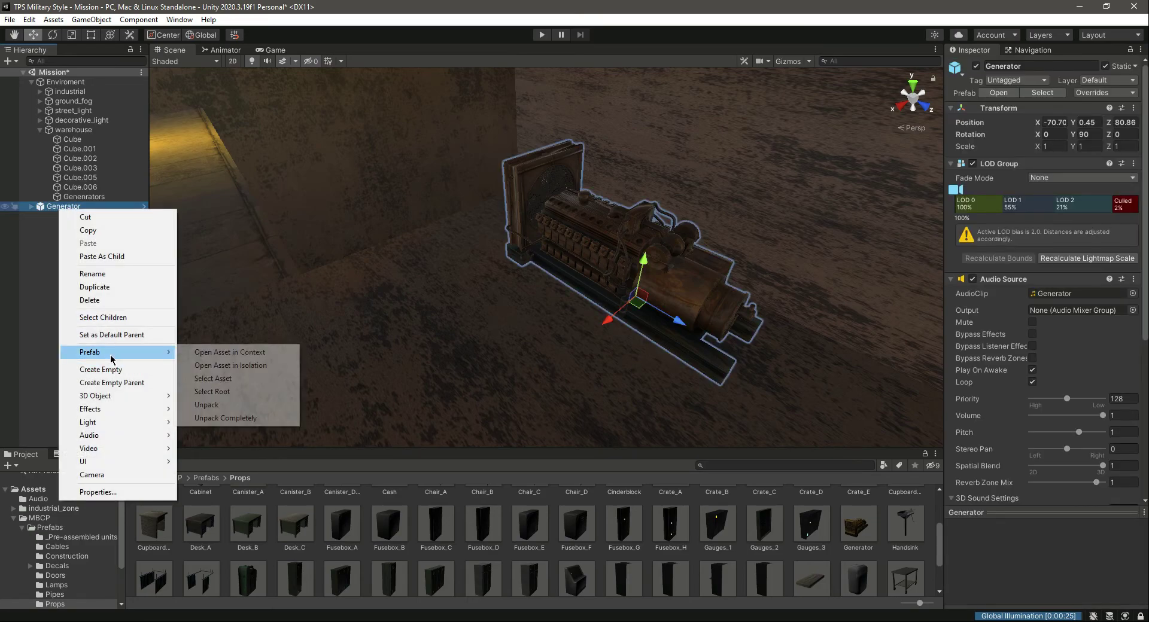
left_click(226, 419)
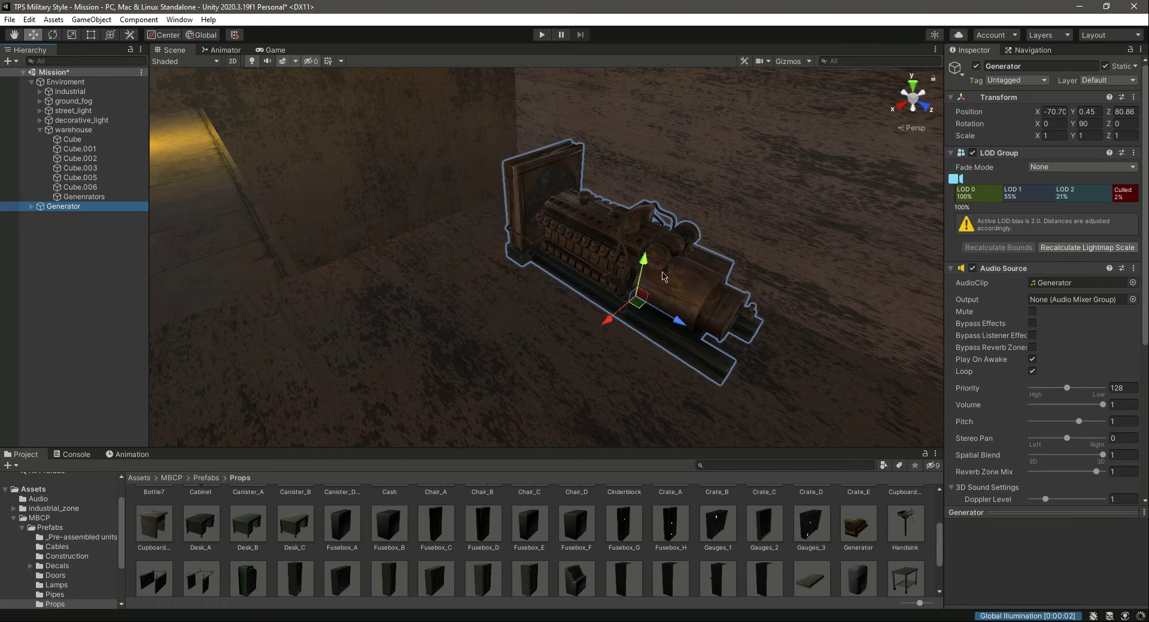
left_click(1134, 269)
left_click(1042, 298)
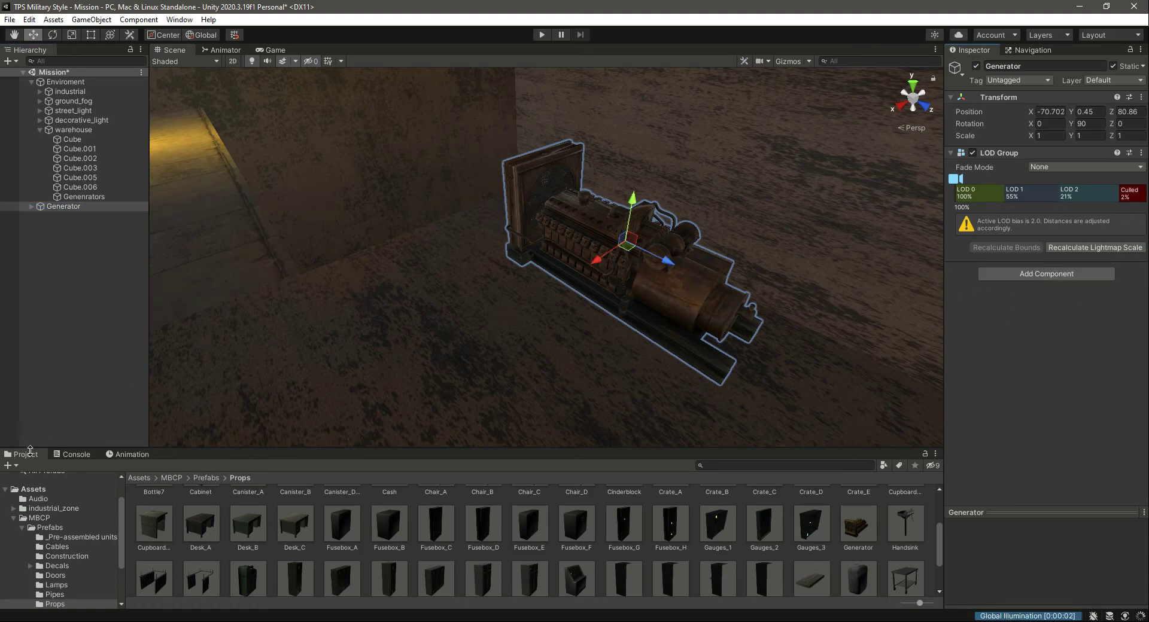
- Display the project's Audio folder and make Generator a child of the Genenrators object
left_click(14, 518)
left_click(36, 524)
left_click(38, 533)
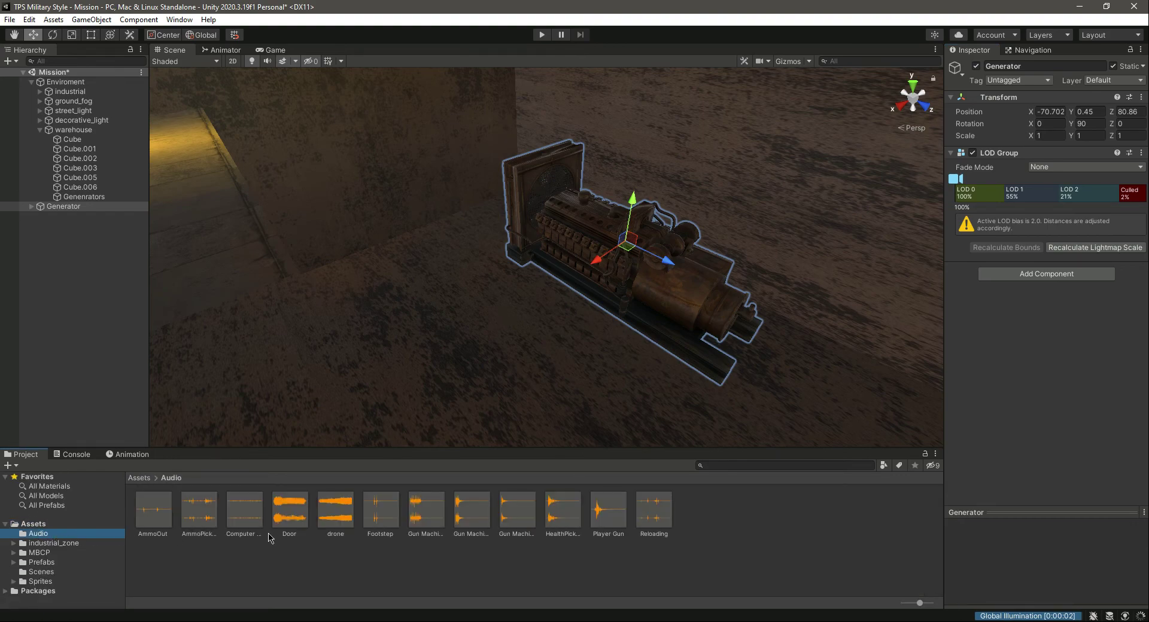
left_click(58, 209)
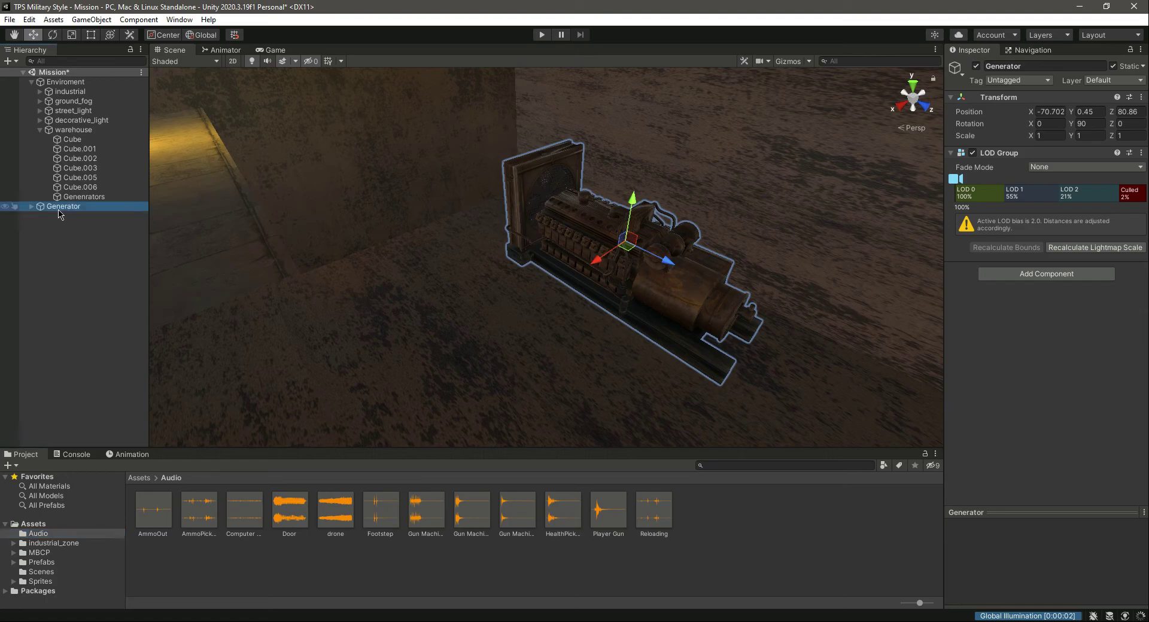
left_click_drag(55, 210, 84, 197)
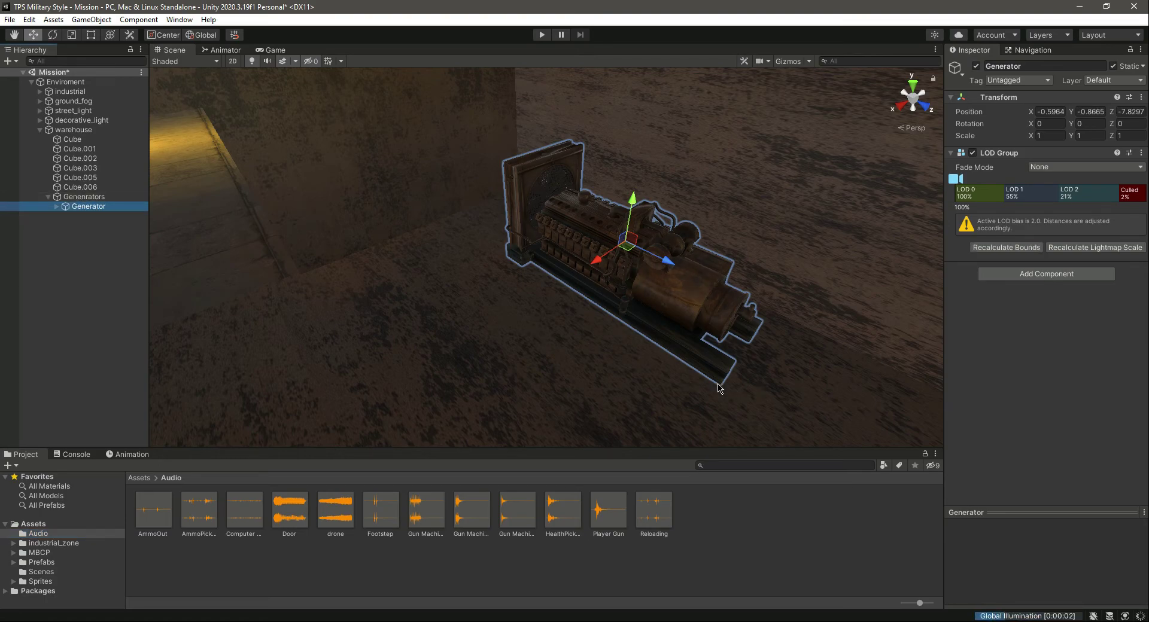
- Duplicate Generator, place the copy beside it at about local Z -3.21, and save the scene
right_click_drag(922, 262, 865, 255)
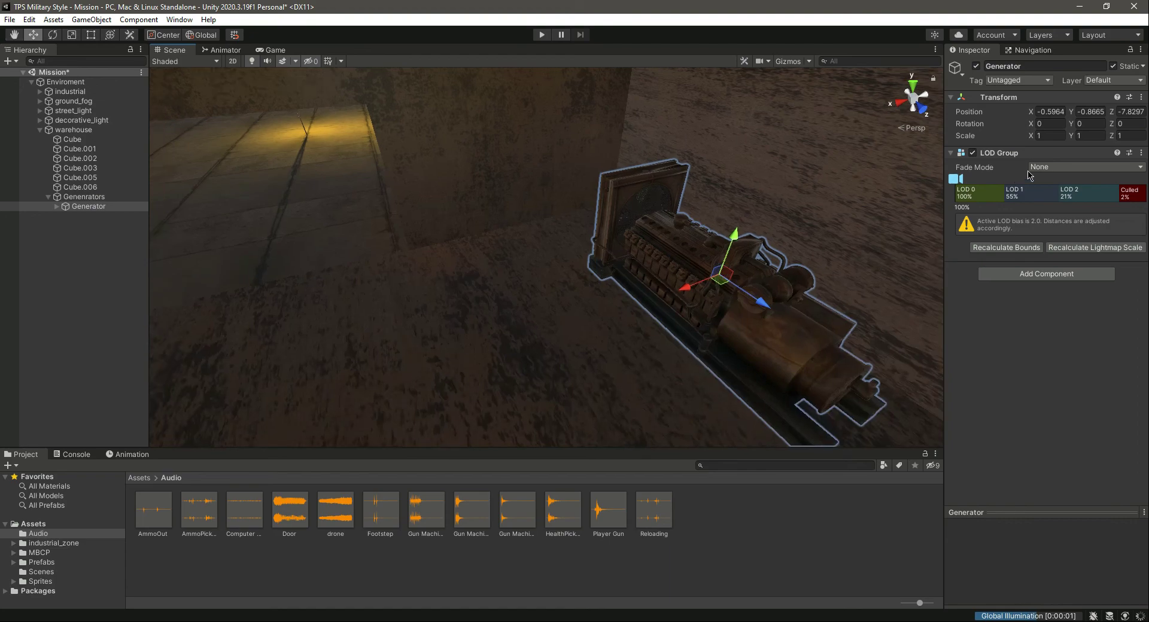
left_click(951, 153)
right_click_drag(583, 281, 693, 295)
key("d")
key("w")
left_click(90, 209)
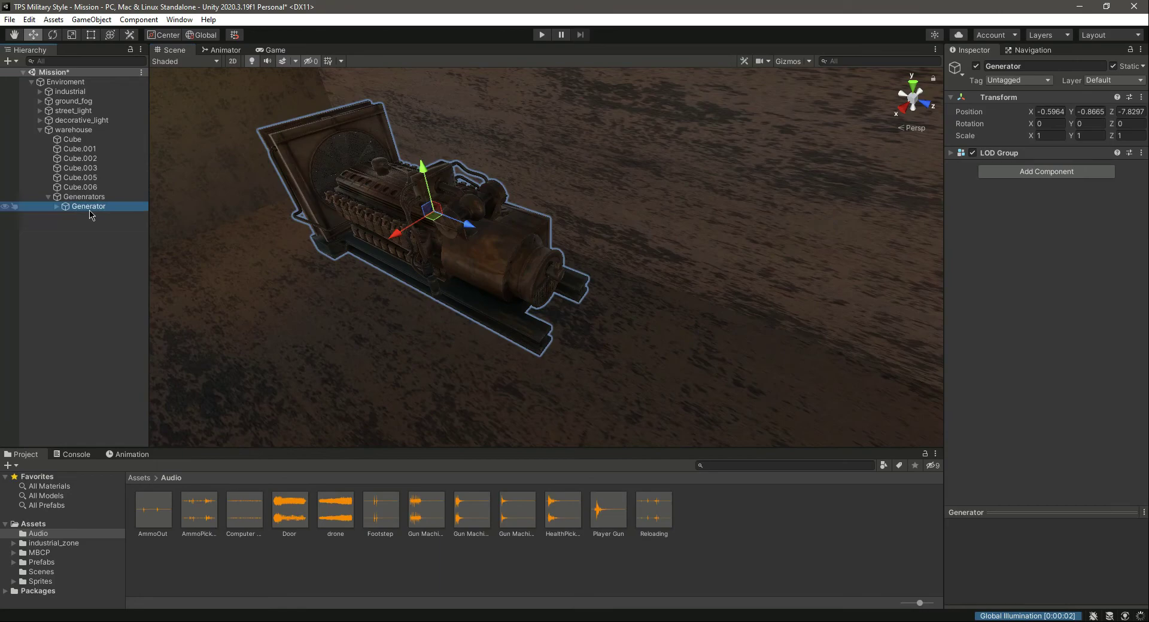
key("ctrl+d")
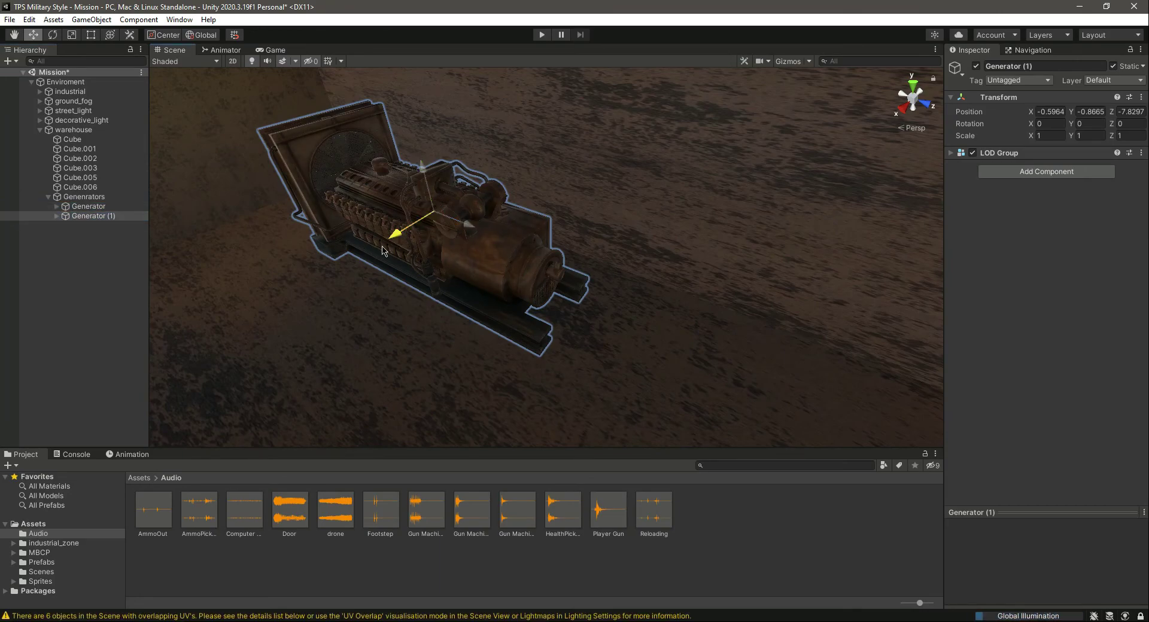
left_click_drag(397, 234, 309, 308)
right_click_drag(450, 238, 313, 223)
left_click_drag(569, 298, 462, 294)
left_click(706, 295)
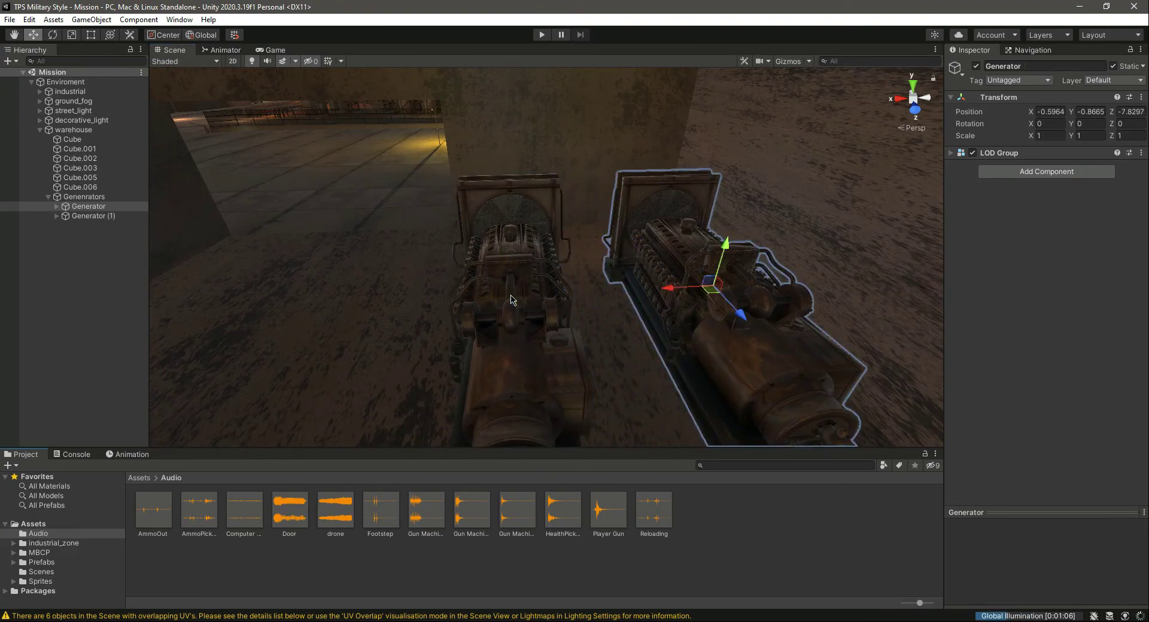
key("ctrl+s")
- Remove the LOD Group component from Generator and Generator (1), and nudge the copy slightly toward the original along X
left_click(114, 615)
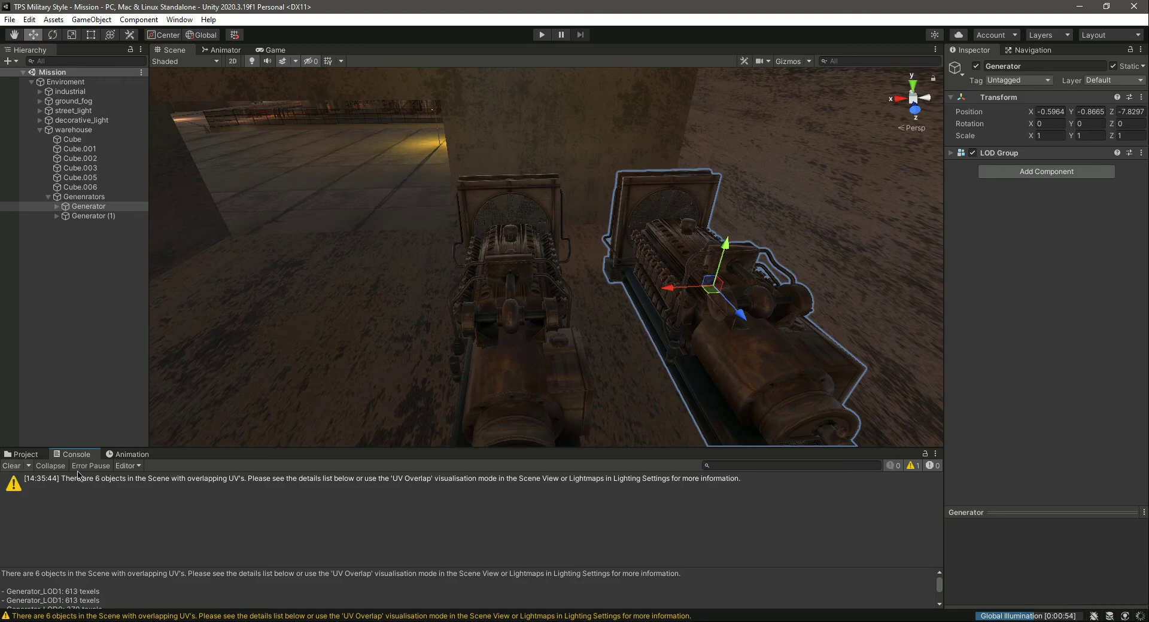
left_click(23, 454)
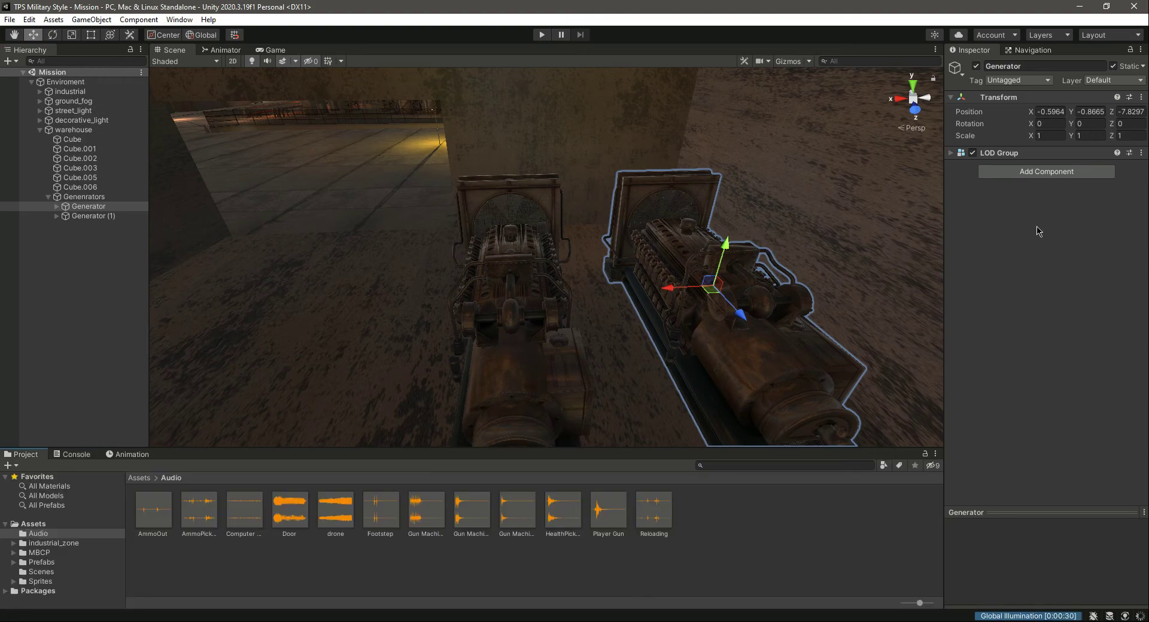
left_click(1141, 154)
left_click(1095, 184)
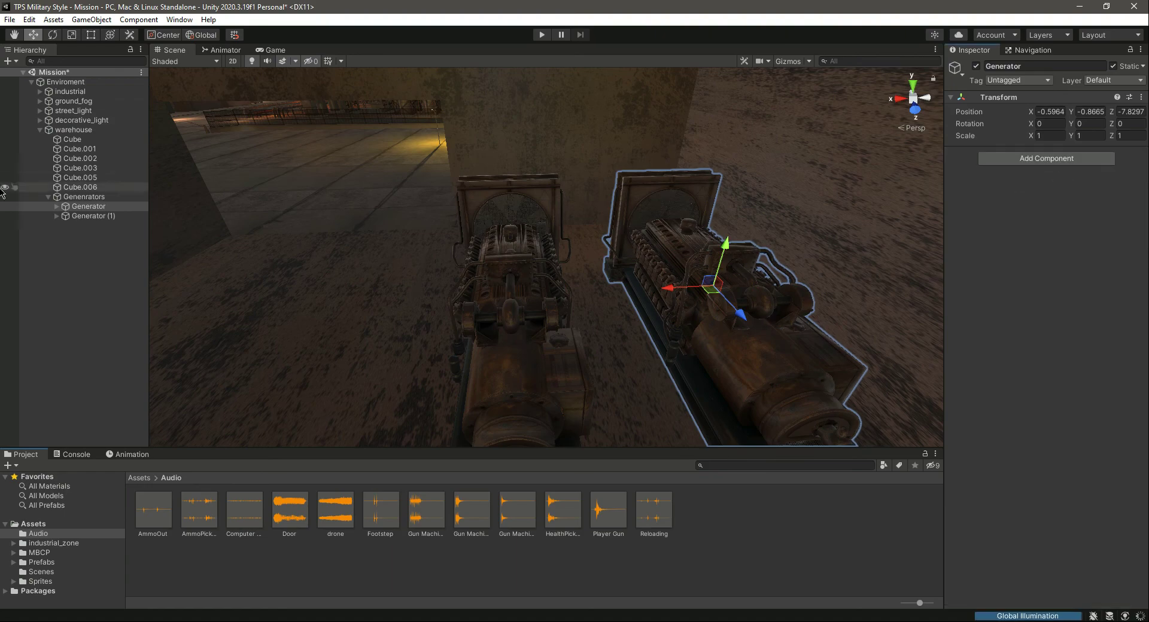
left_click(88, 217)
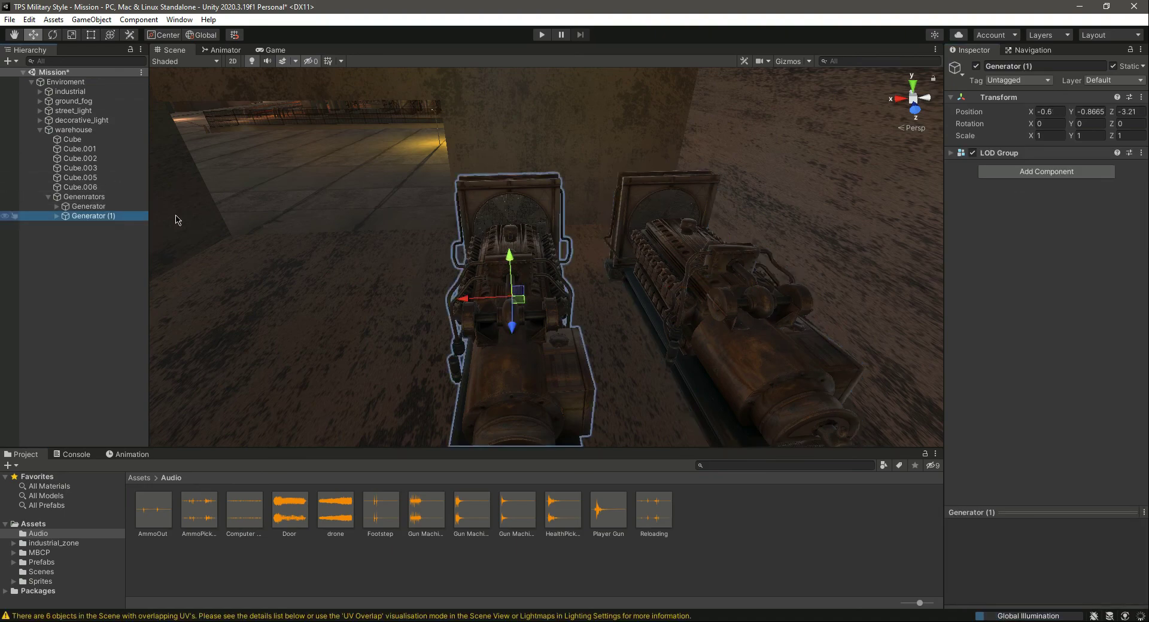
left_click(1141, 153)
left_click(1053, 180)
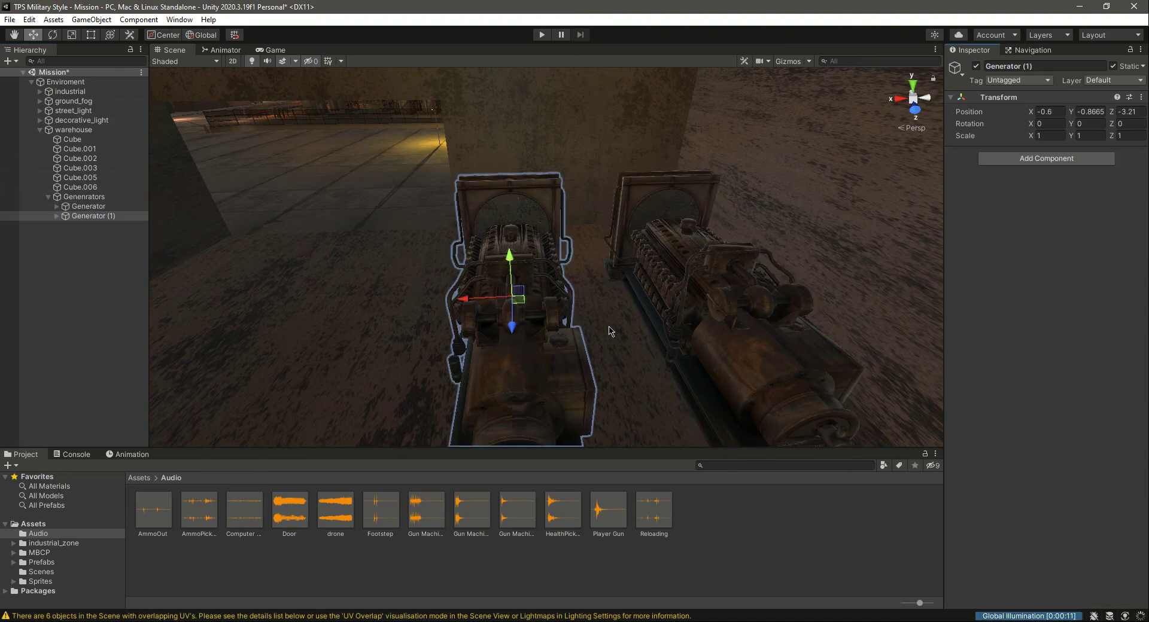
left_click_drag(465, 299, 469, 302)
left_click(37, 293)
- Set the scene's Lightmap Resolution to 40 texels per unit in the lighting settings, and clear the console messages
key("ctrl+shift+c")
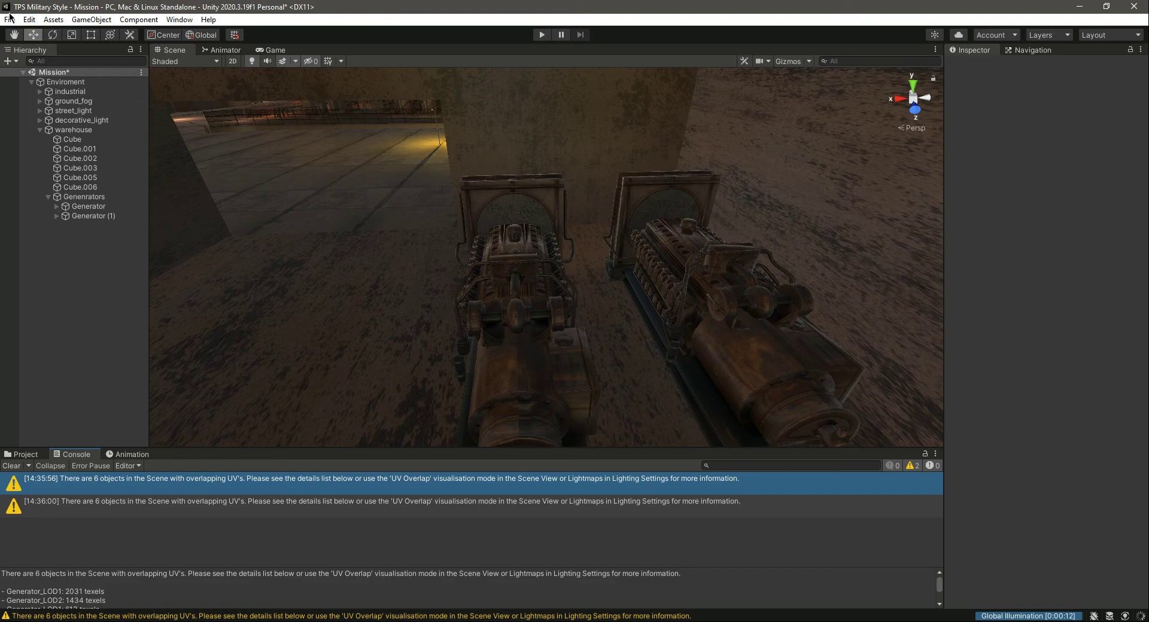
left_click(180, 19)
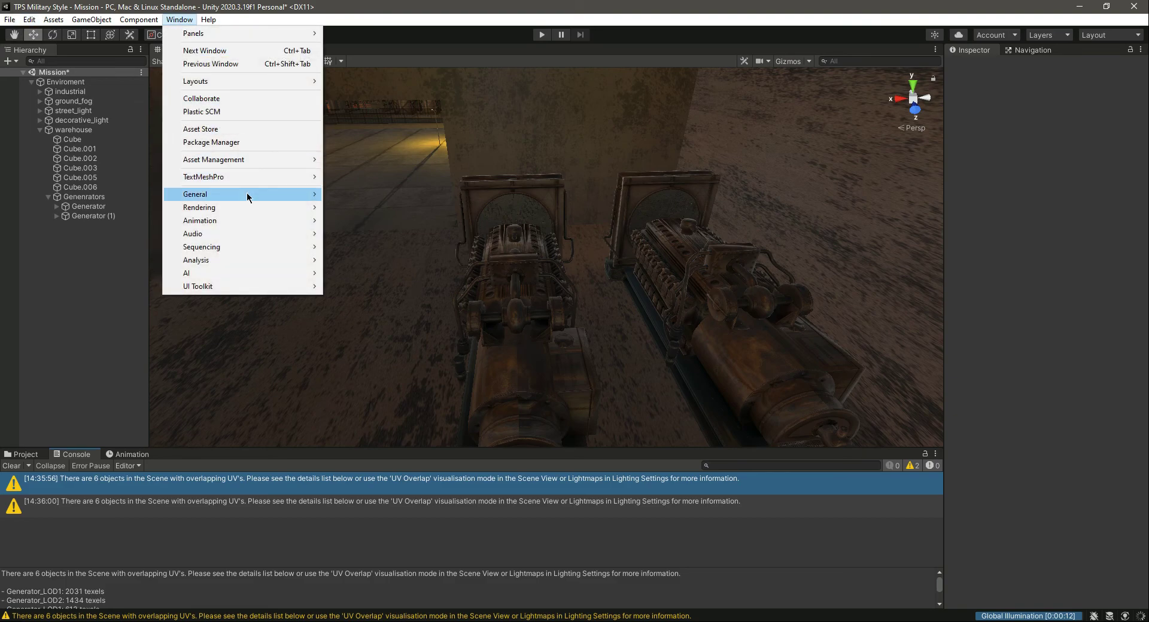
mouse_move(262, 210)
left_click(344, 207)
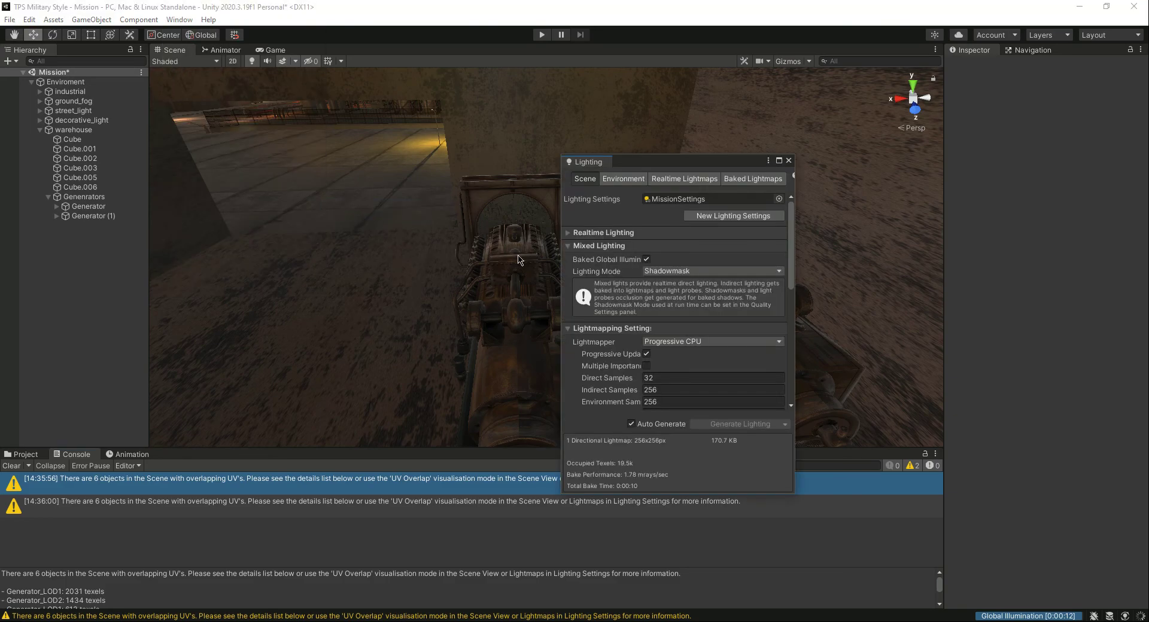
scroll(654, 325, "down", 3)
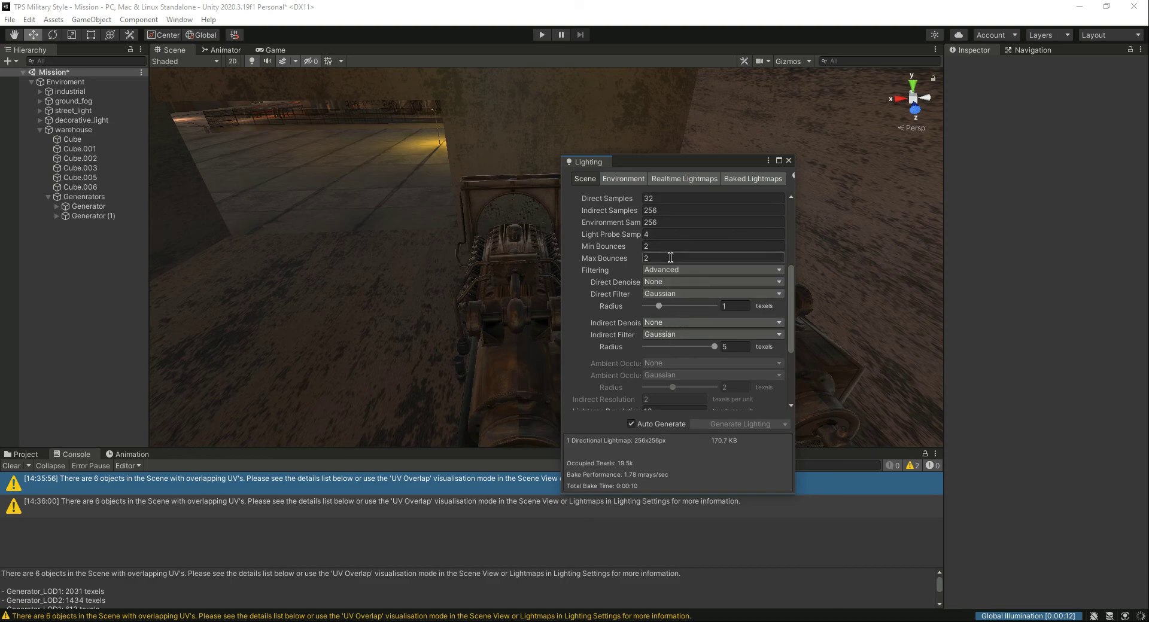
scroll(670, 254, "down", 4)
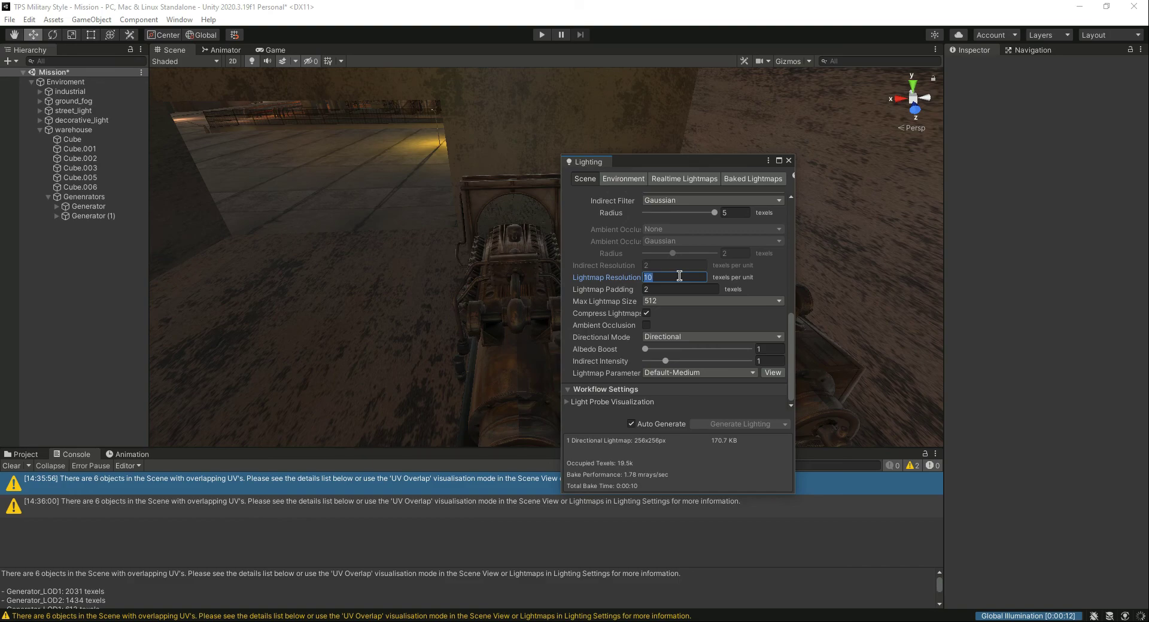
type("40")
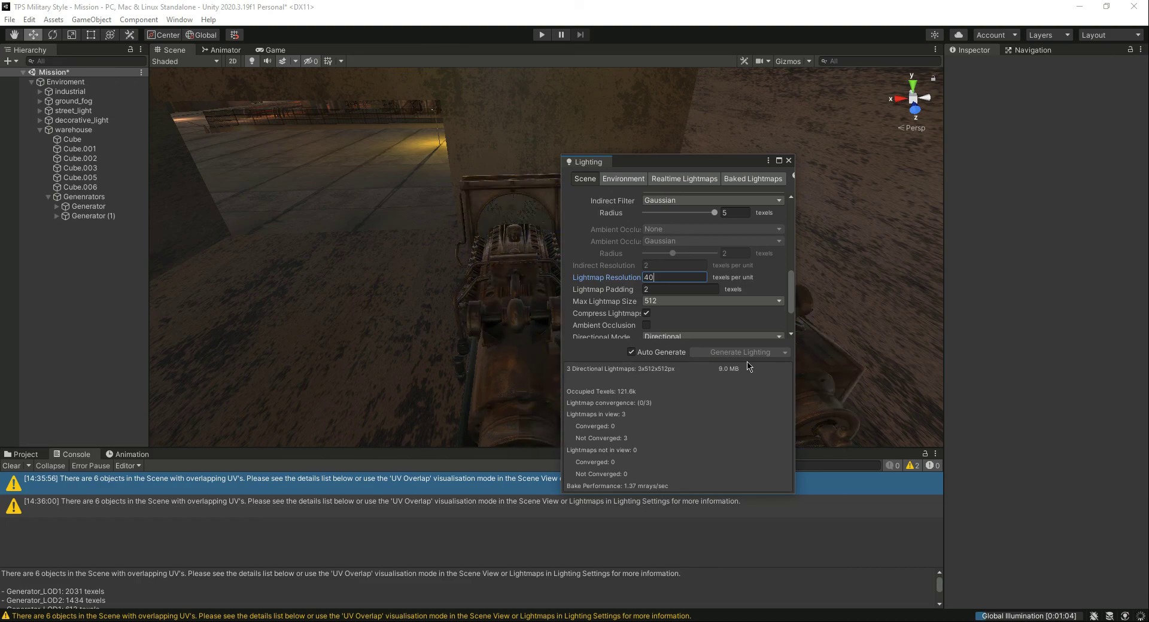
scroll(759, 323, "up", 5)
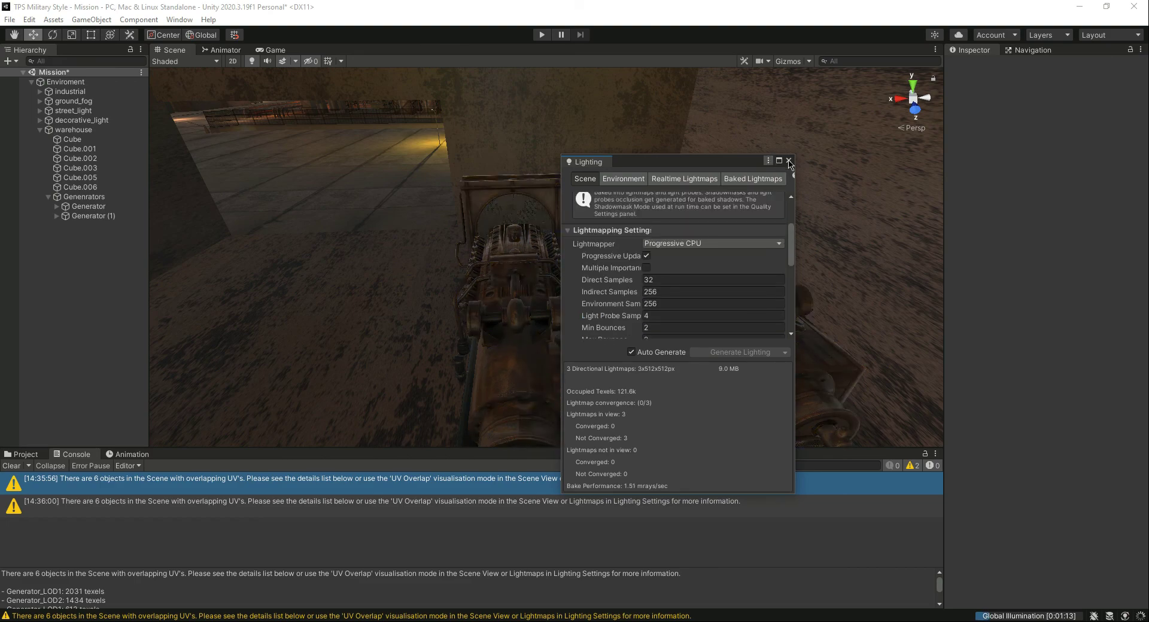
left_click(789, 161)
left_click(9, 466)
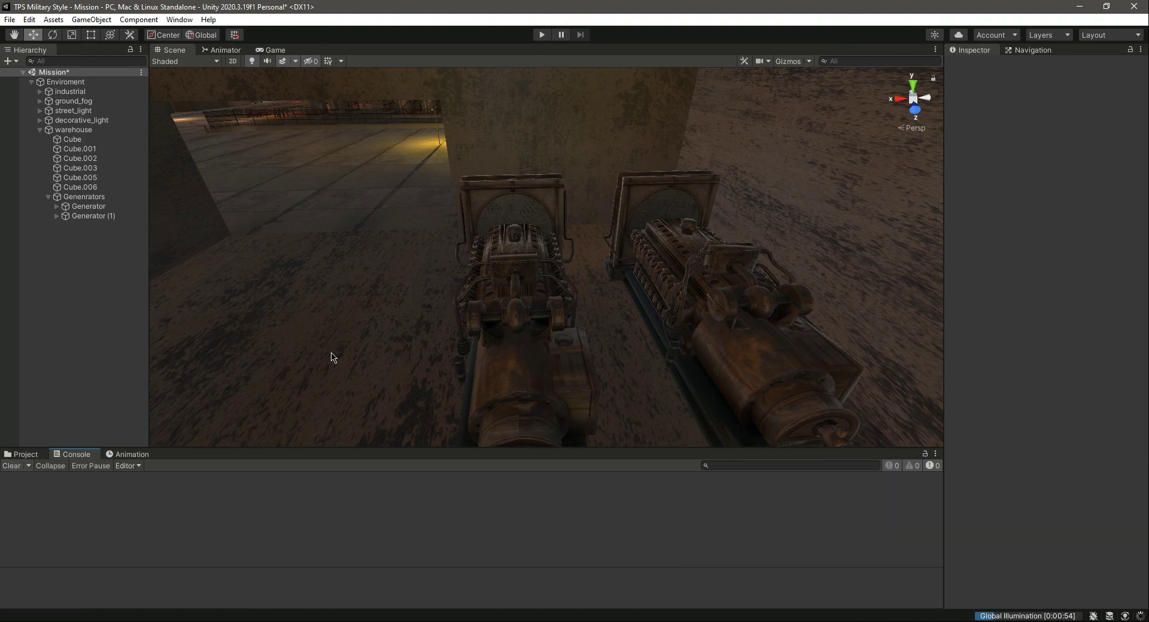
right_click_drag(477, 360, 486, 298)
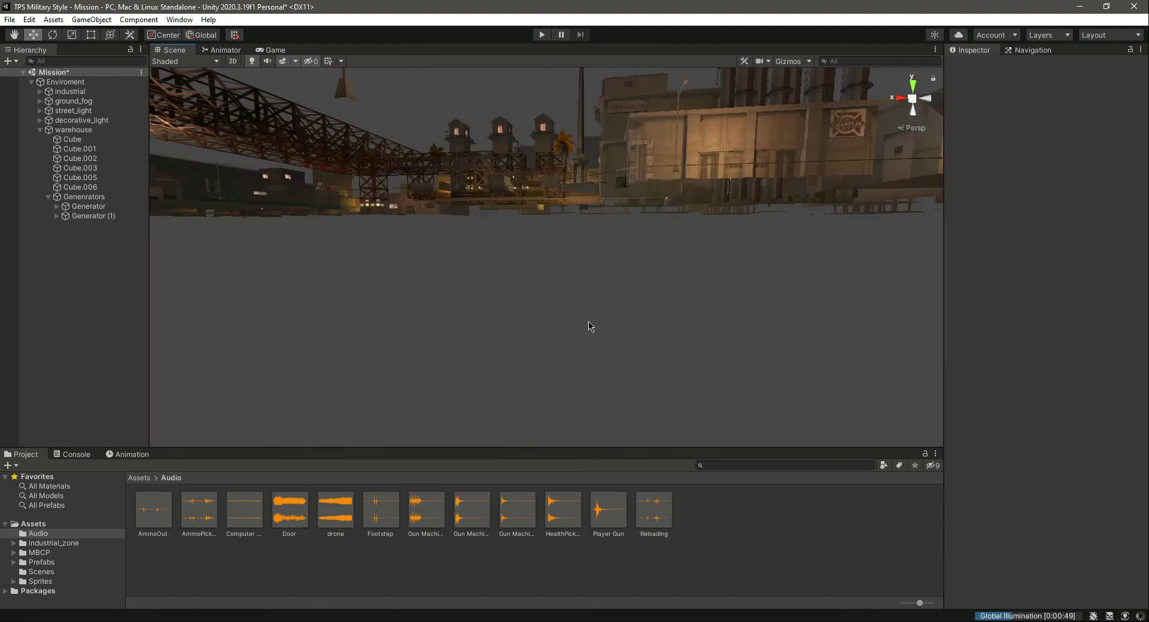
right_click_drag(636, 358, 357, 254)
key("s")
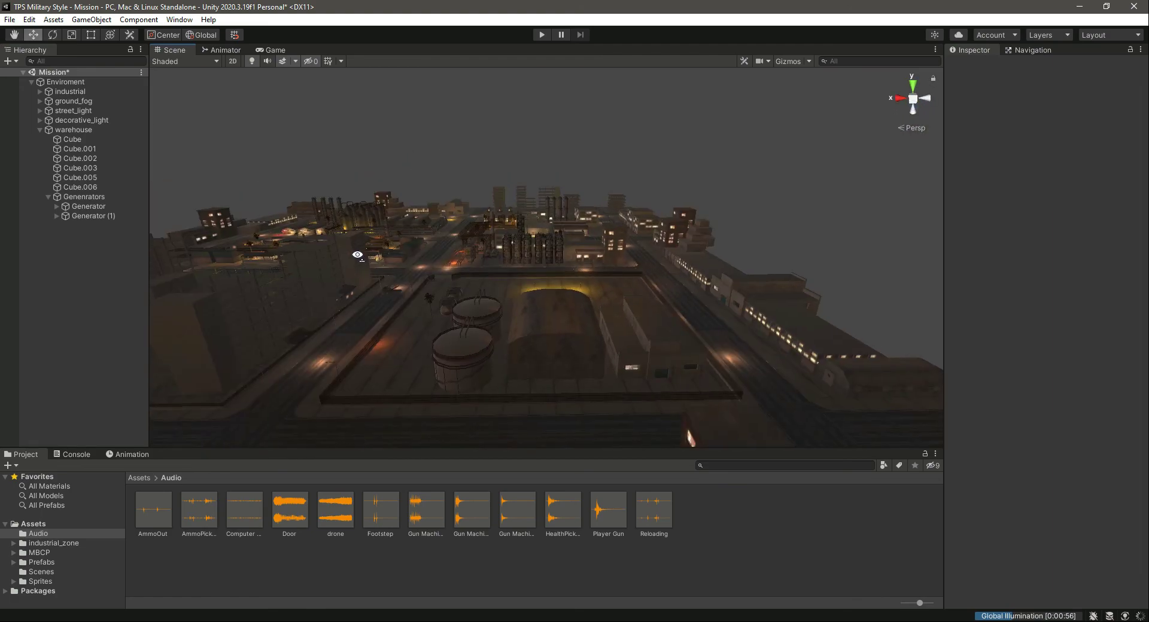
right_click_drag(468, 239, 498, 279)
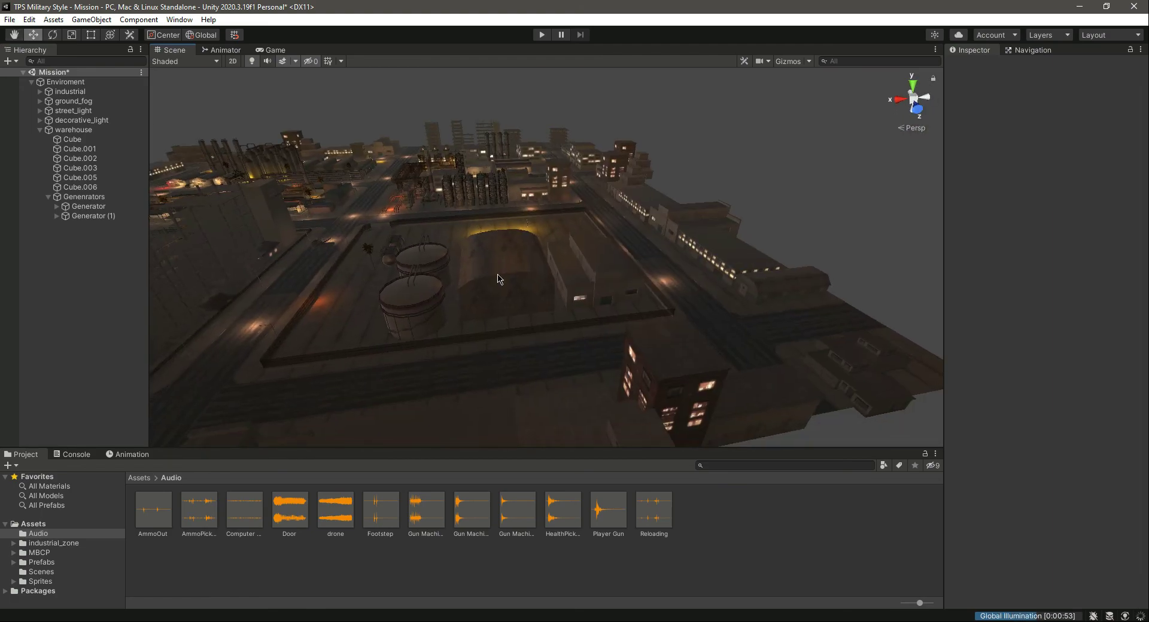